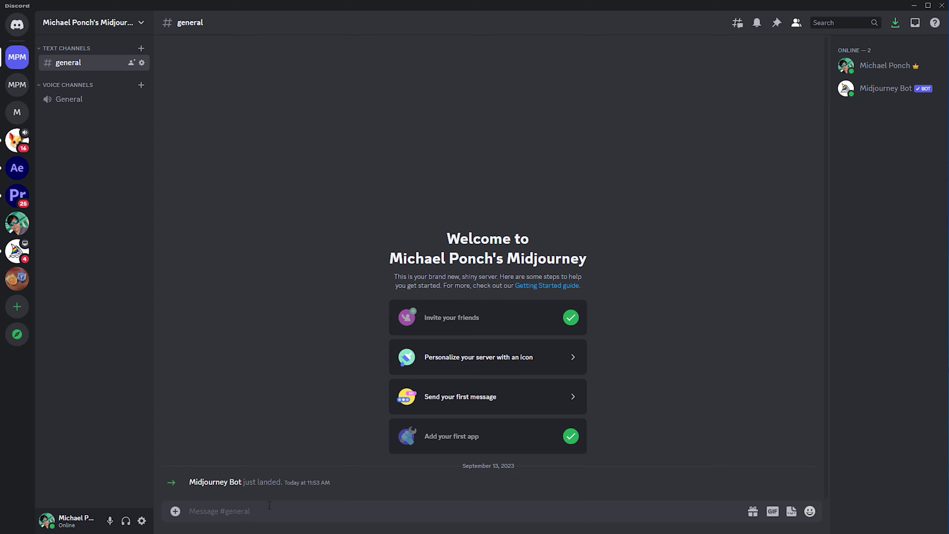
# Step: Prompt Midjourney for a 3D broadcast news opener with a big central globe, --ar 16:9, and view the grid
pyautogui.write('/im')
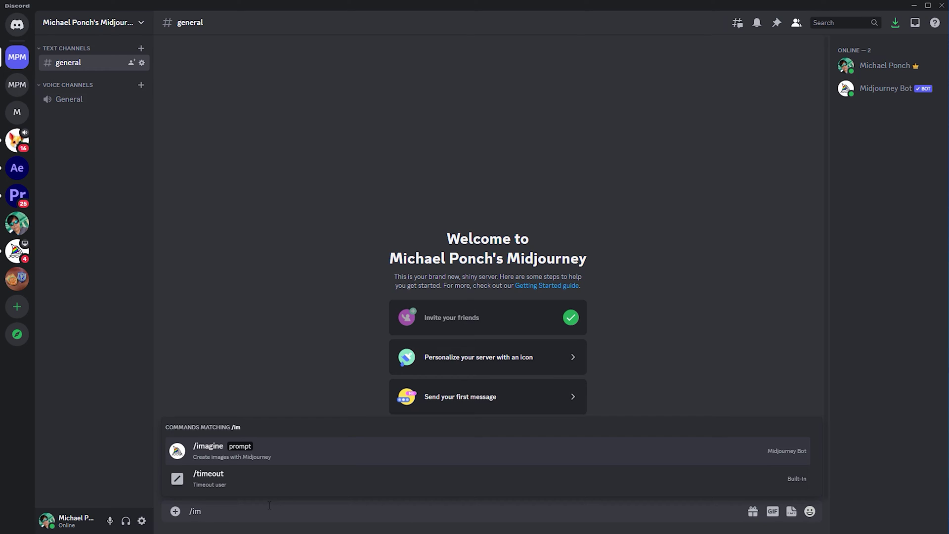
pyautogui.write('agine')
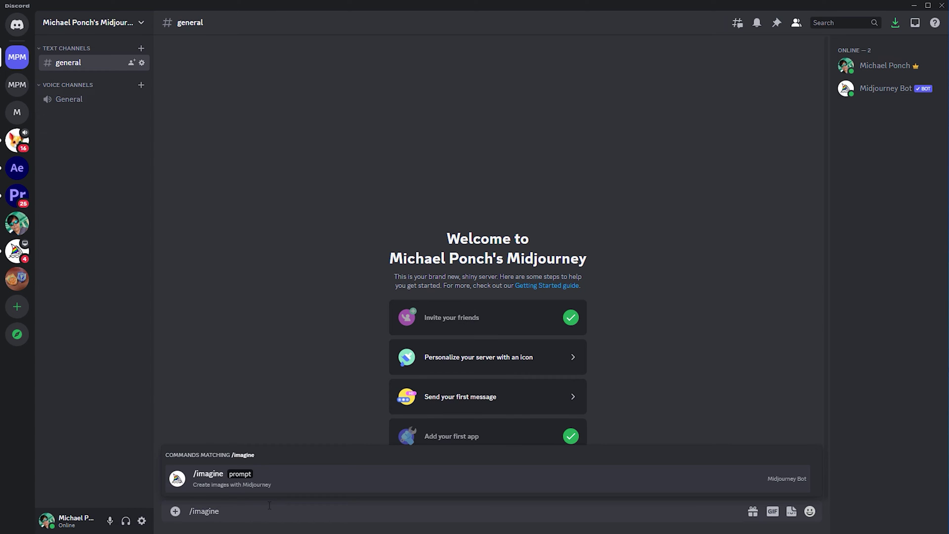
pyautogui.press('Tab')
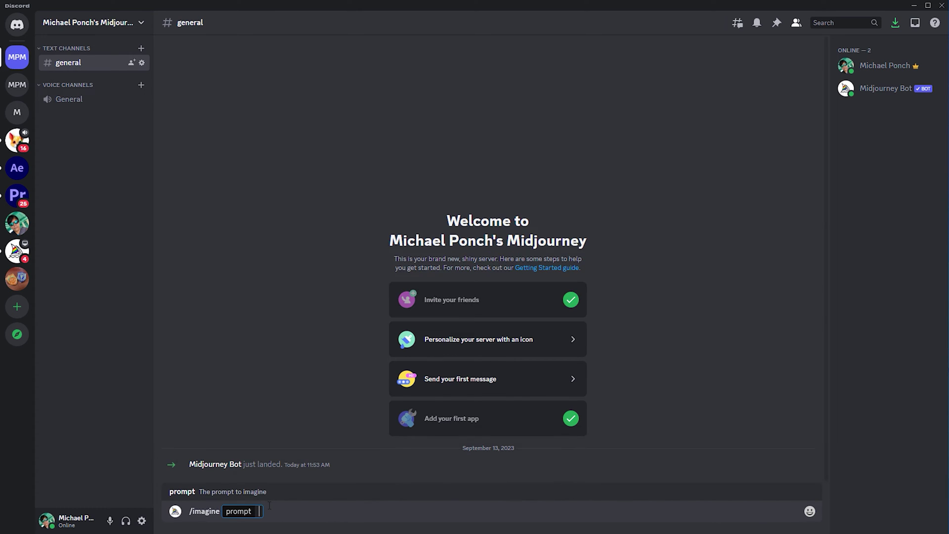
pyautogui.write('3D rendering of a news opene')
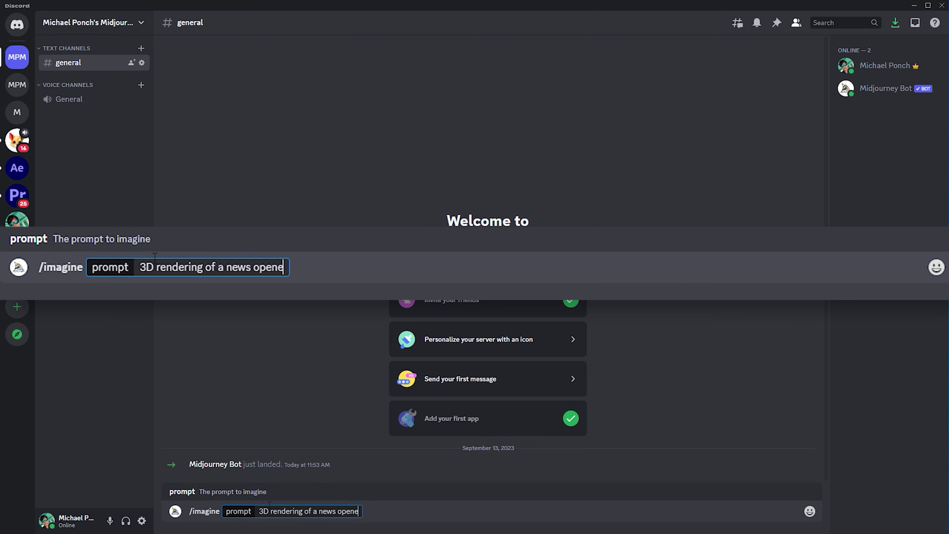
pyautogui.write('r with a gibig globe in the center, broadcast design, blue and orange --ar')
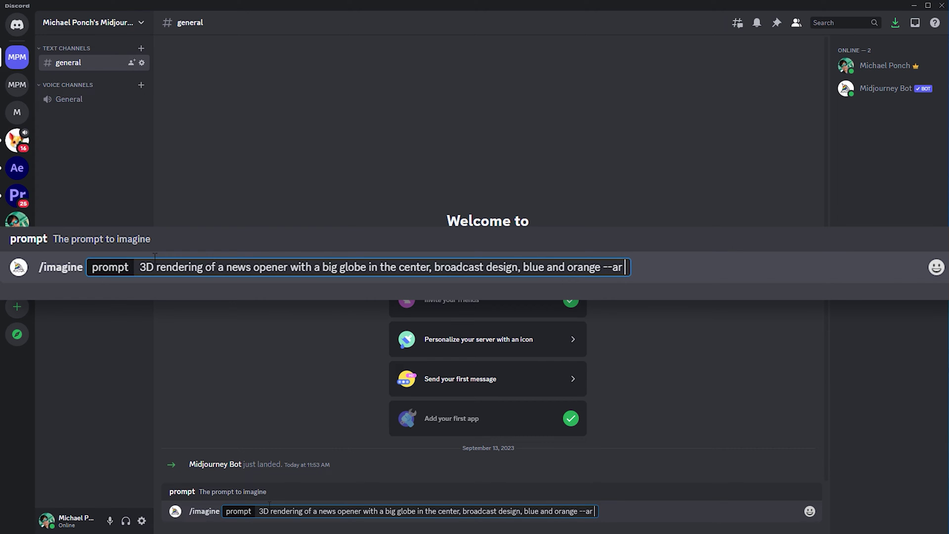
pyautogui.write(' 16:9')
pyautogui.press('Return')
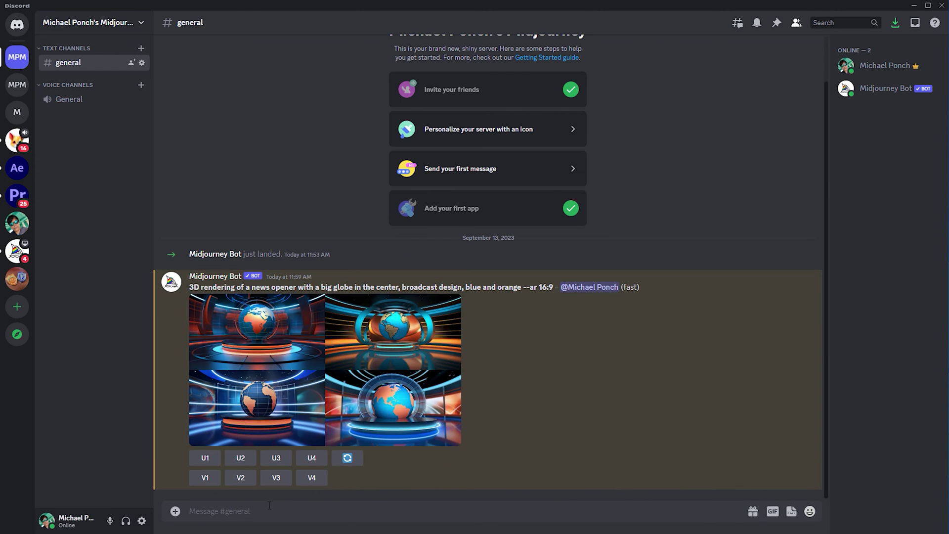
pyautogui.click(307, 406)
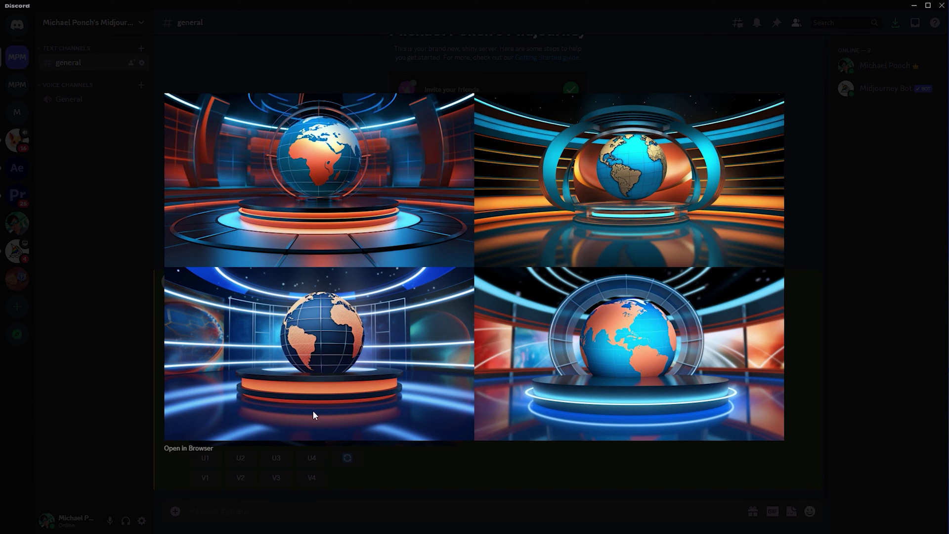
# Step: Rerun the globe prompt with ', rendered in Cinema 4D with the Octane Renderer' appended and inspect the grid
pyautogui.click(231, 48)
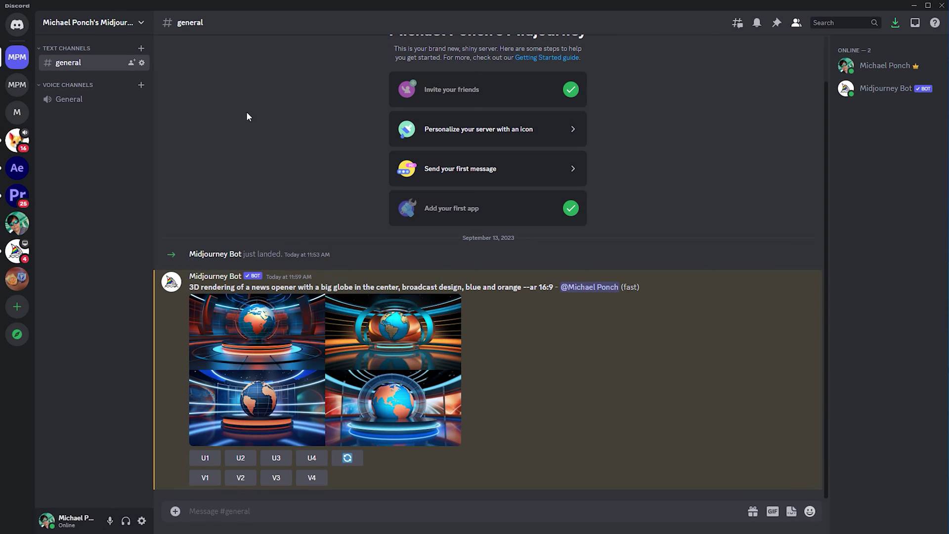
pyautogui.moveTo(554, 286); pyautogui.dragTo(208, 287)
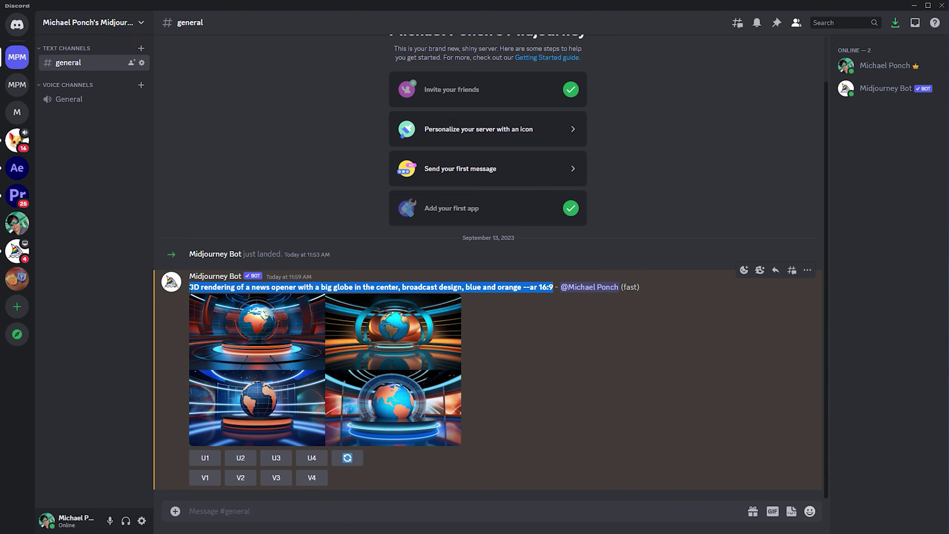
pyautogui.click(203, 510)
pyautogui.write('/imagine')
pyautogui.press('Return')
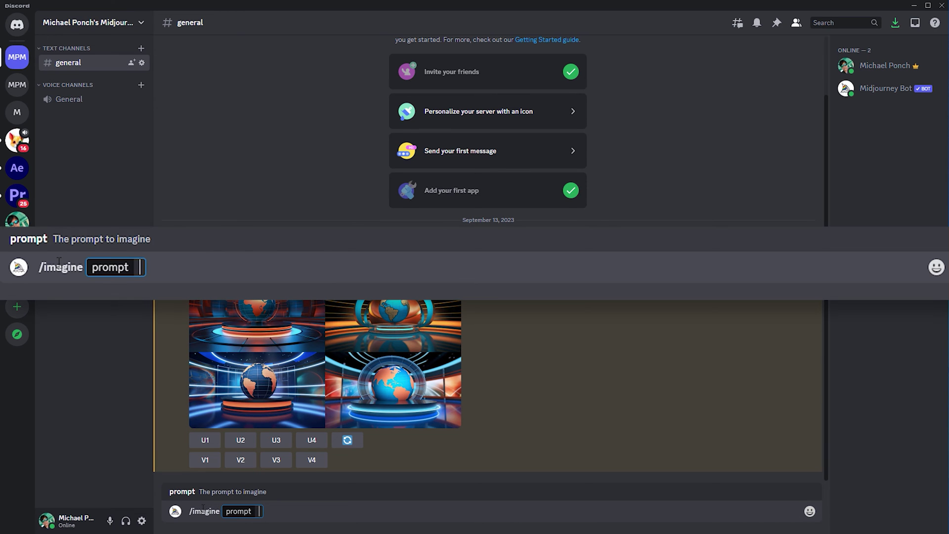
pyautogui.write('3D rendering of a news opener with a big globe in the center, broadcast design, blue and orange --ar 16:9')
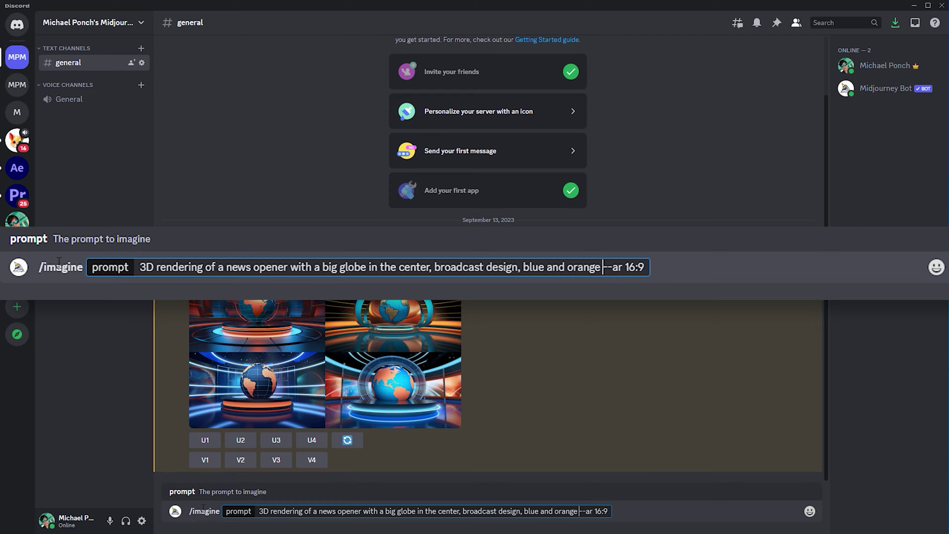
pyautogui.write(', rendered in Cinema')
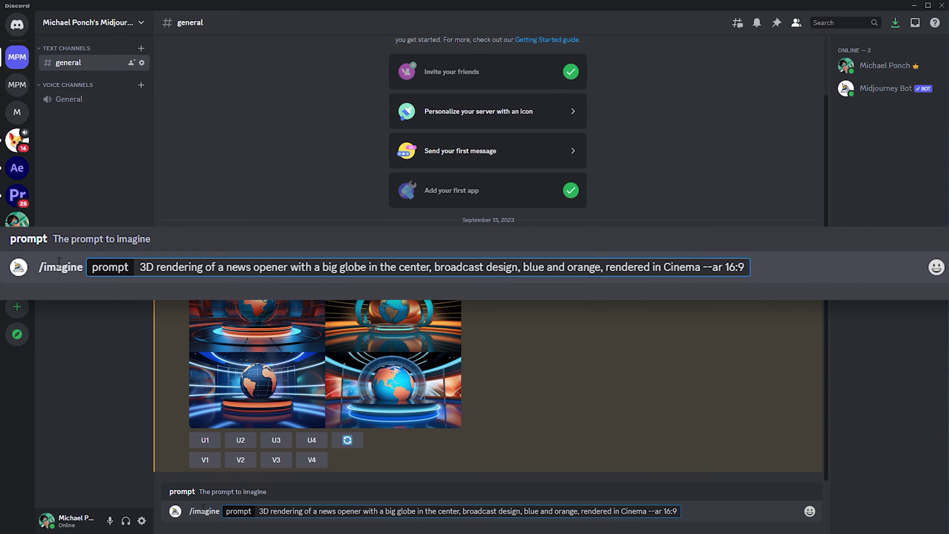
pyautogui.write(' 4D with the Octane Rend')
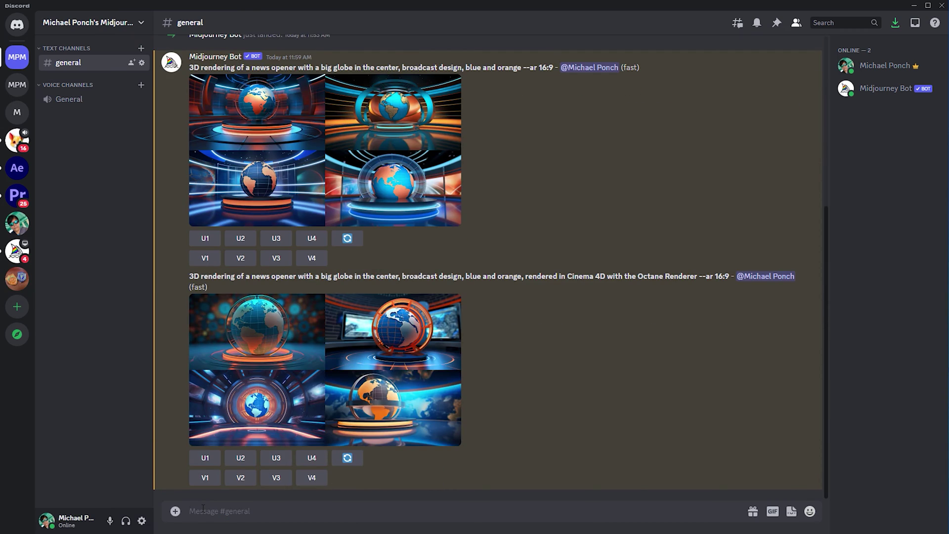
pyautogui.click(222, 376)
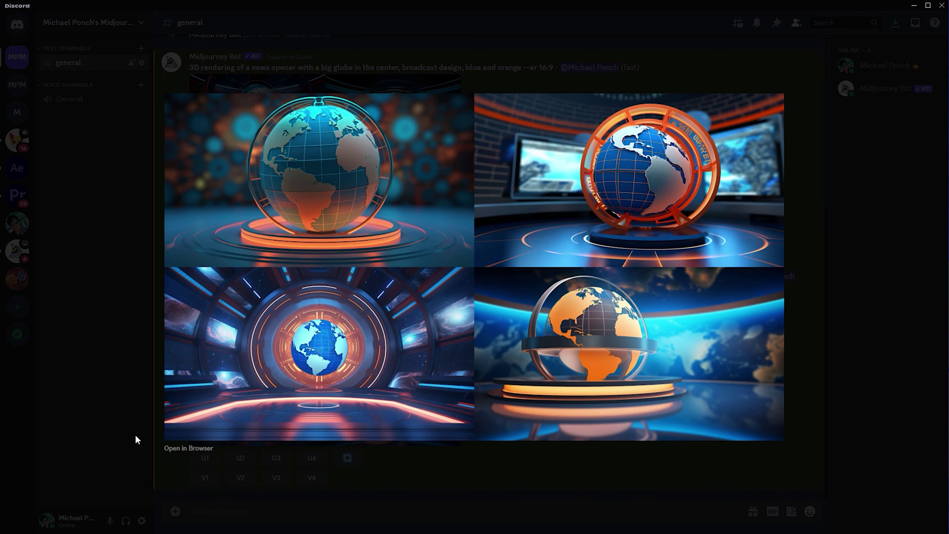
pyautogui.click(134, 436)
# Step: Prompt 'news opener, big globe in the center, 3D style, broadcast design, beautiful lights, lens flares' and view it
pyautogui.write('/imagine')
pyautogui.press('Return')
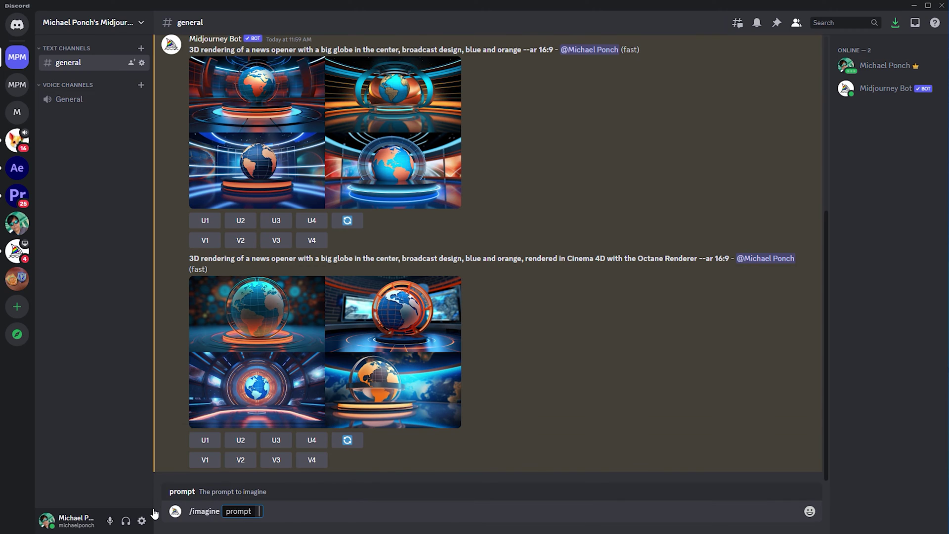
pyautogui.write('news opener, big')
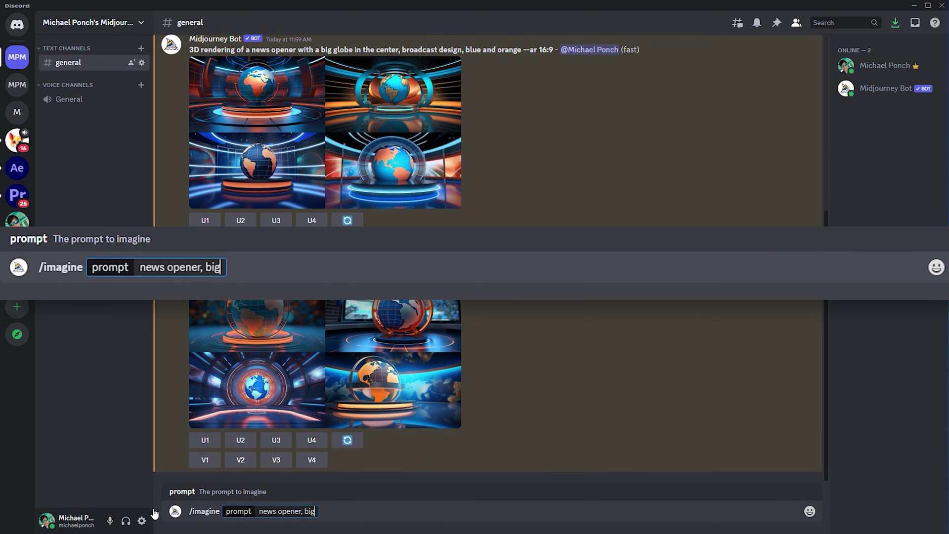
pyautogui.write(' globe in the center, 3D')
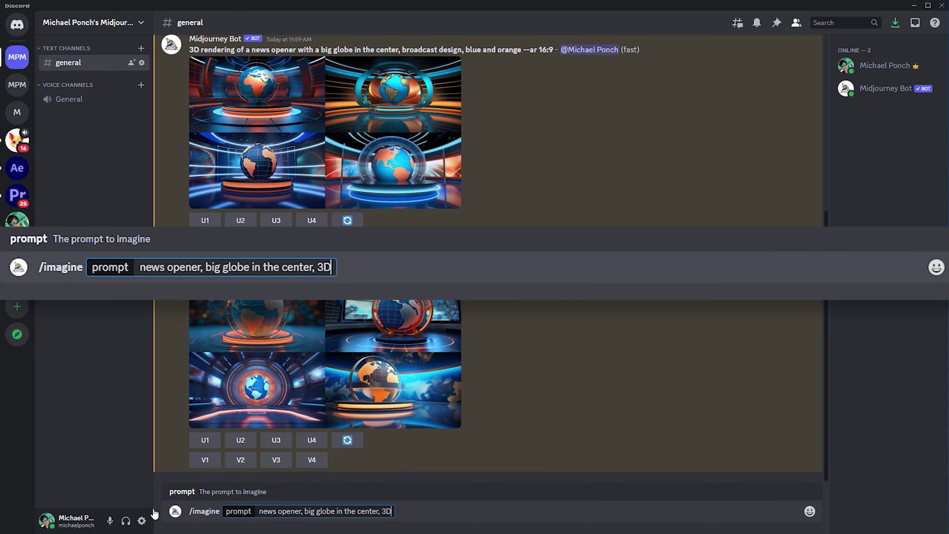
pyautogui.write(' style, broadcast de')
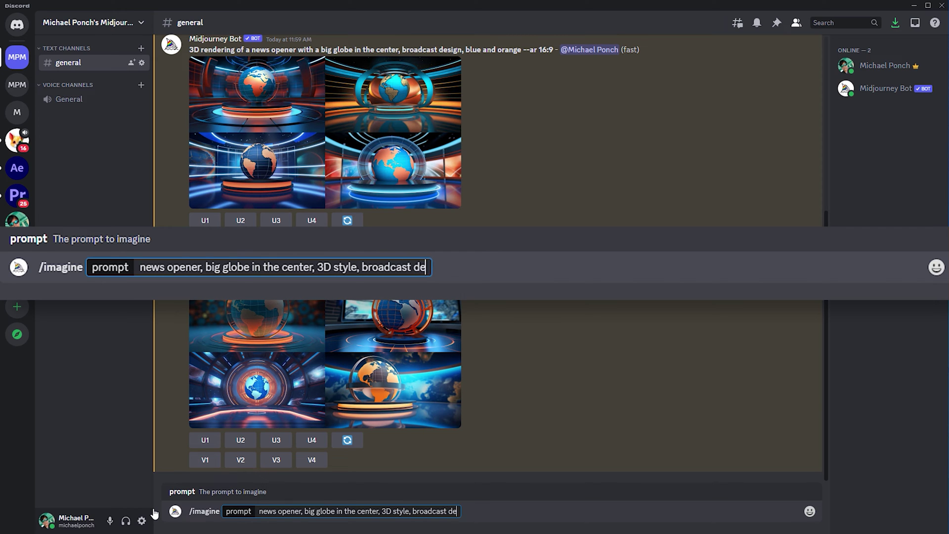
pyautogui.write('sign, beutiful lights, lens flares, created in Cinema 4D with the Octane')
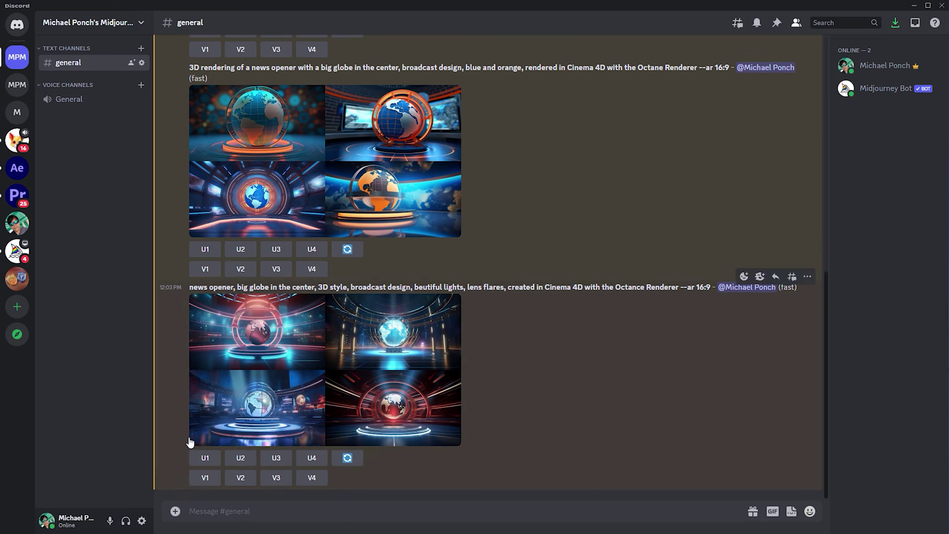
pyautogui.click(196, 440)
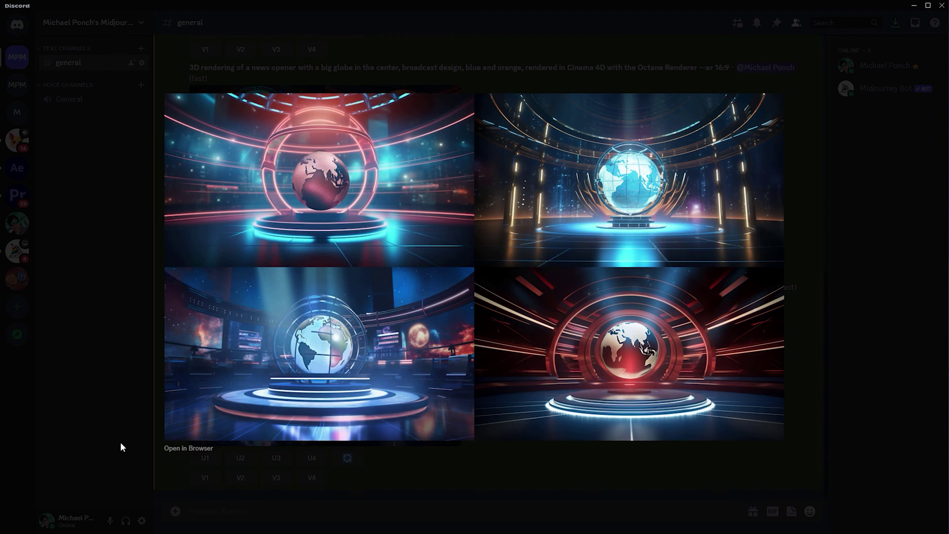
# Step: Submit the reordered prompt '3D render, broadcast design, news opener, beautiful lights, lens flares, Cinema 4D…' and inspect the grid
pyautogui.click(129, 447)
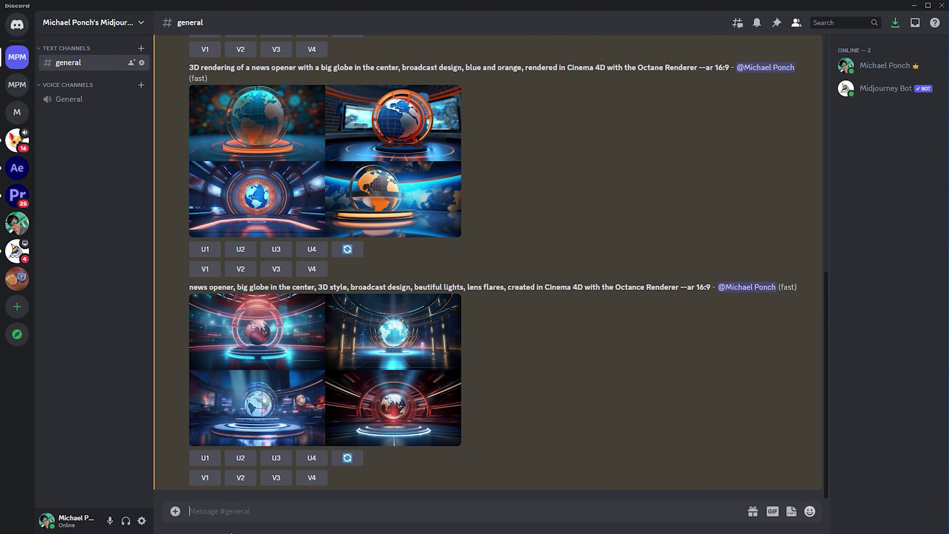
pyautogui.write('/imagine')
pyautogui.press('Return')
pyautogui.write('3D render, broadcast design')
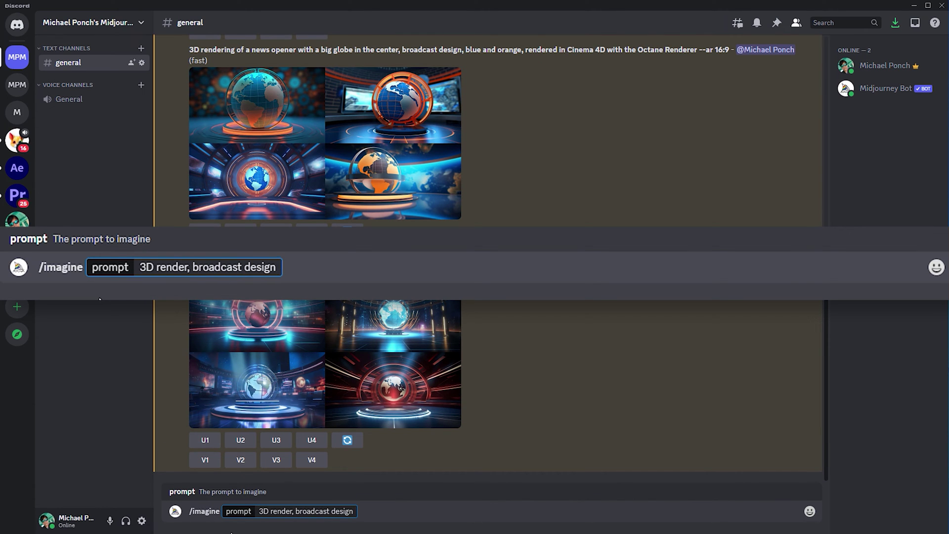
pyautogui.write(', news opener, beautiful lights, ')
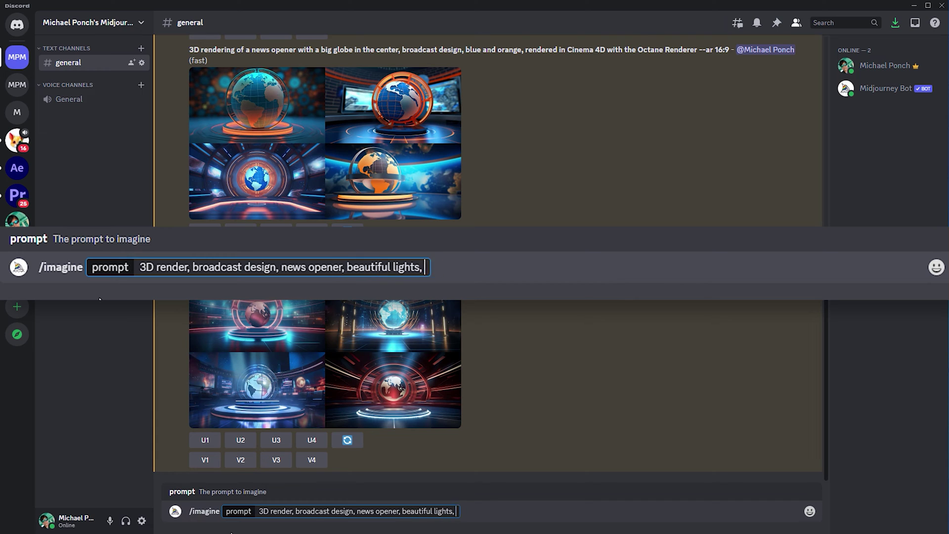
pyautogui.write('lens flares, Cinema 4D, Octane Renderer, big globe in the center --ar 16:9')
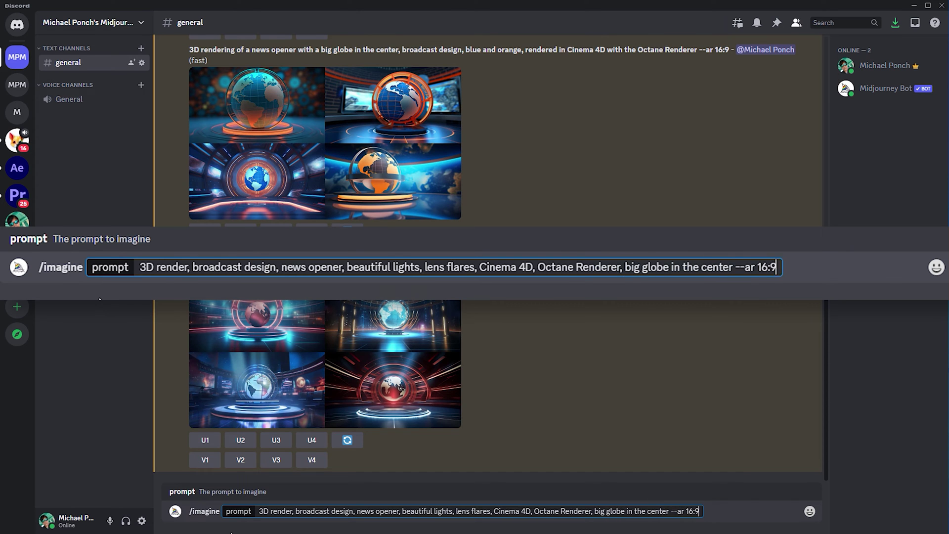
pyautogui.press('Return')
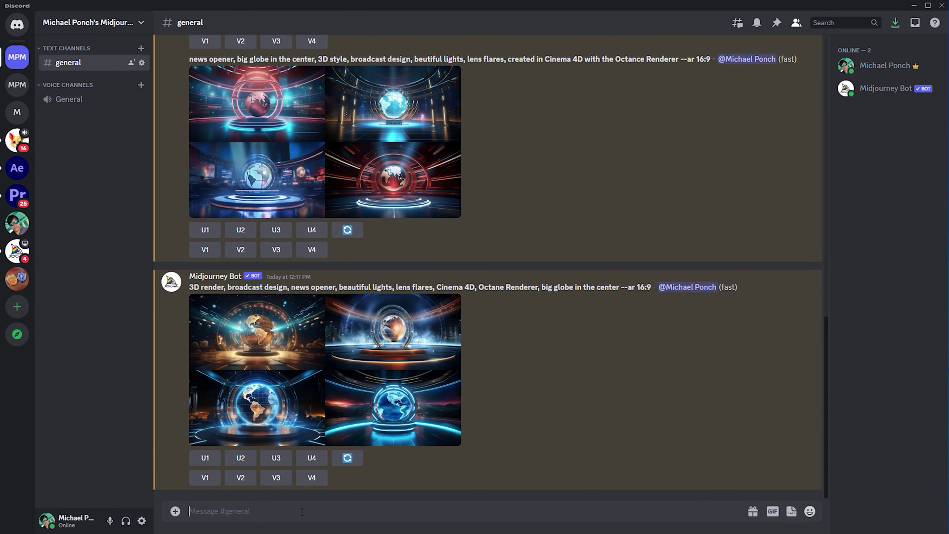
pyautogui.click(222, 421)
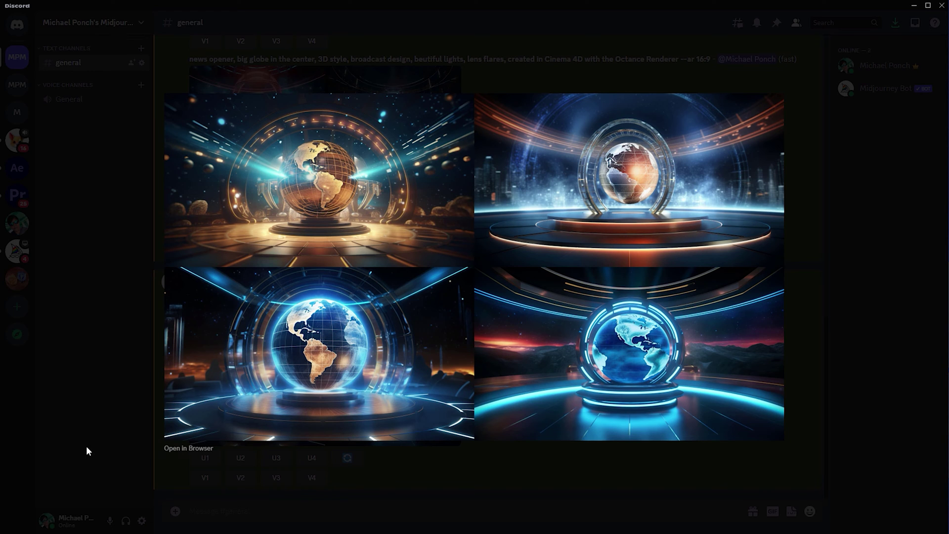
pyautogui.click(133, 454)
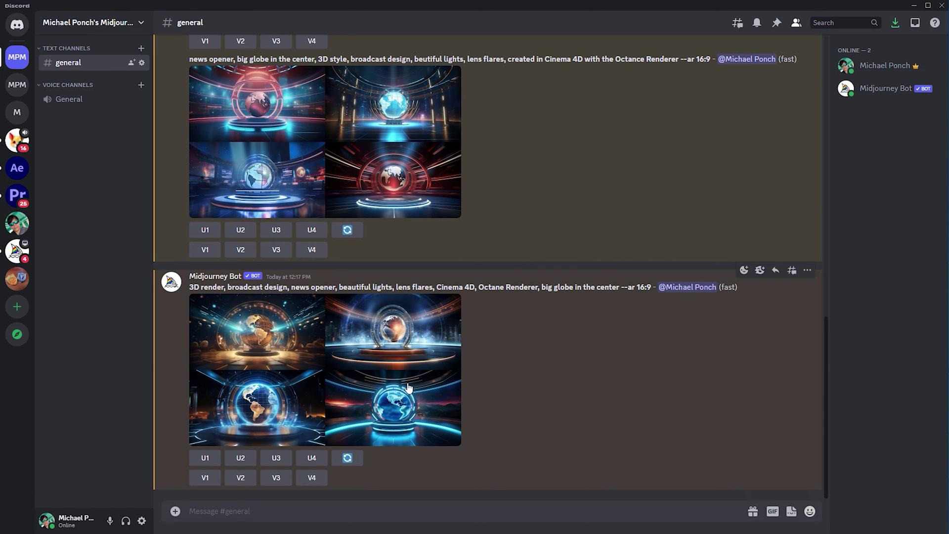
# Step: Remix image 2 with 'broadcast design by troika.tv' and inspect the four new globe renders
pyautogui.click(243, 479)
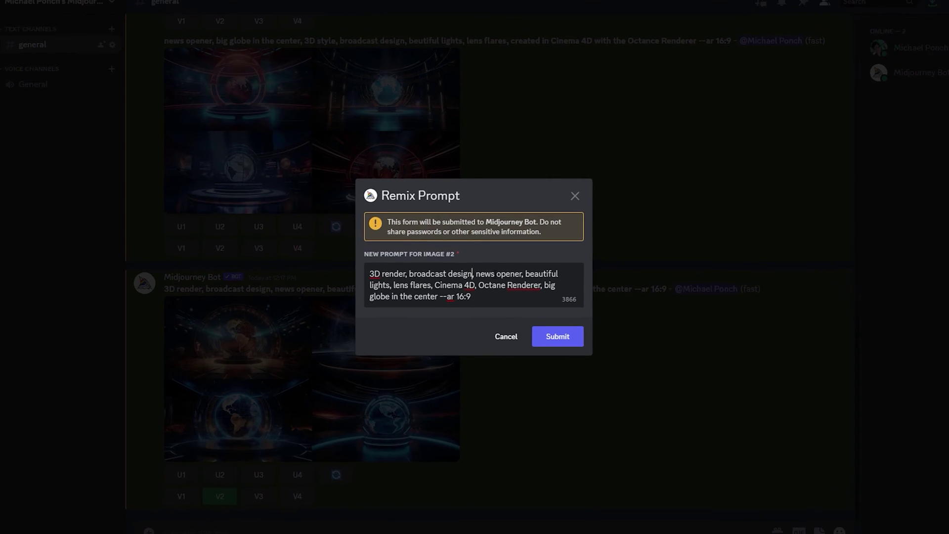
pyautogui.write('by')
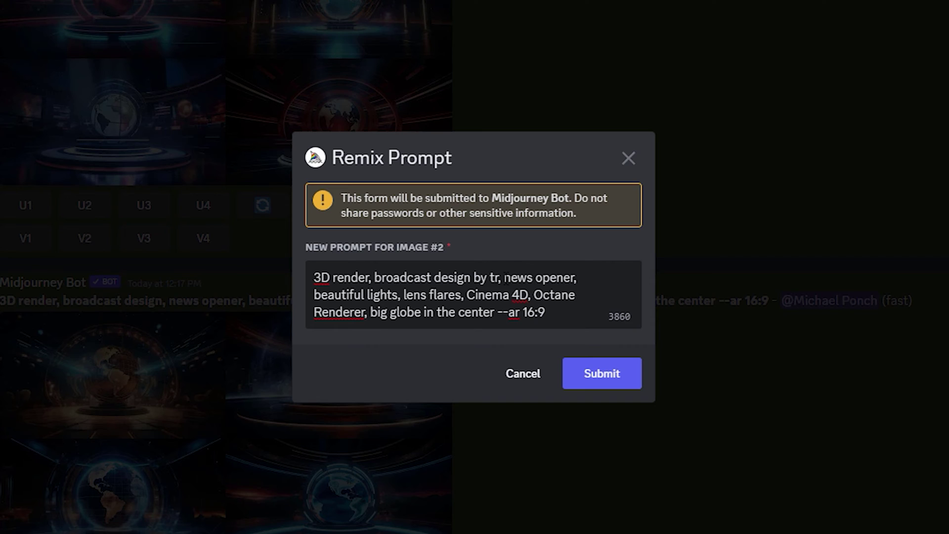
pyautogui.write('oika.tv, news')
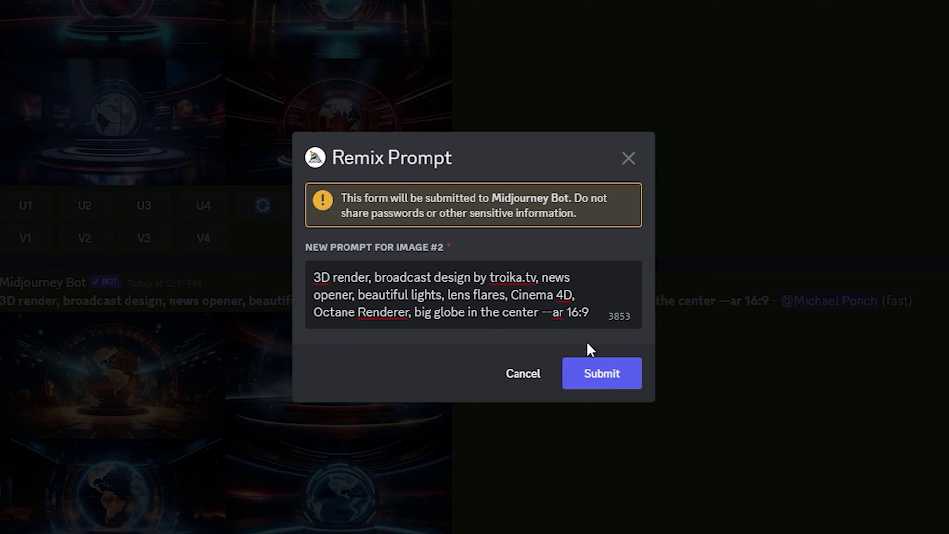
pyautogui.click(600, 364)
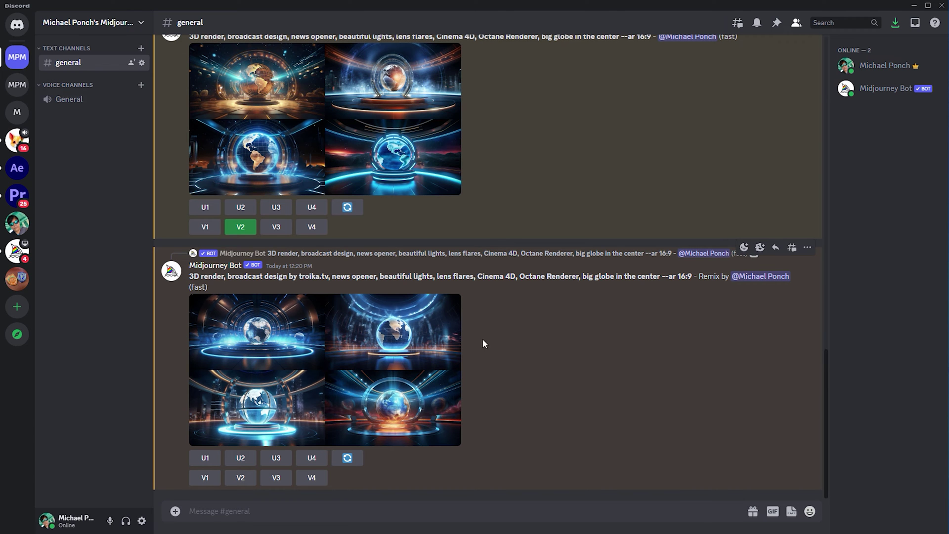
pyautogui.click(458, 363)
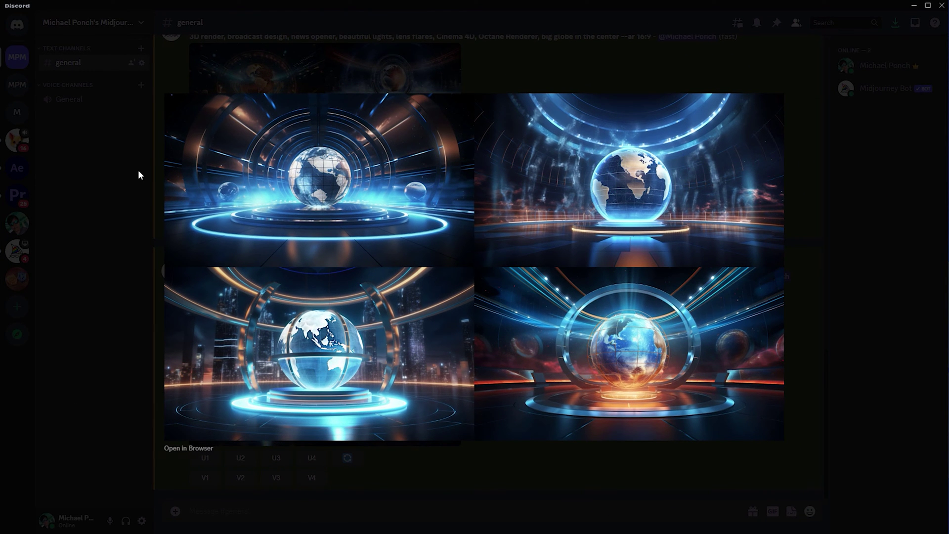
pyautogui.click(141, 174)
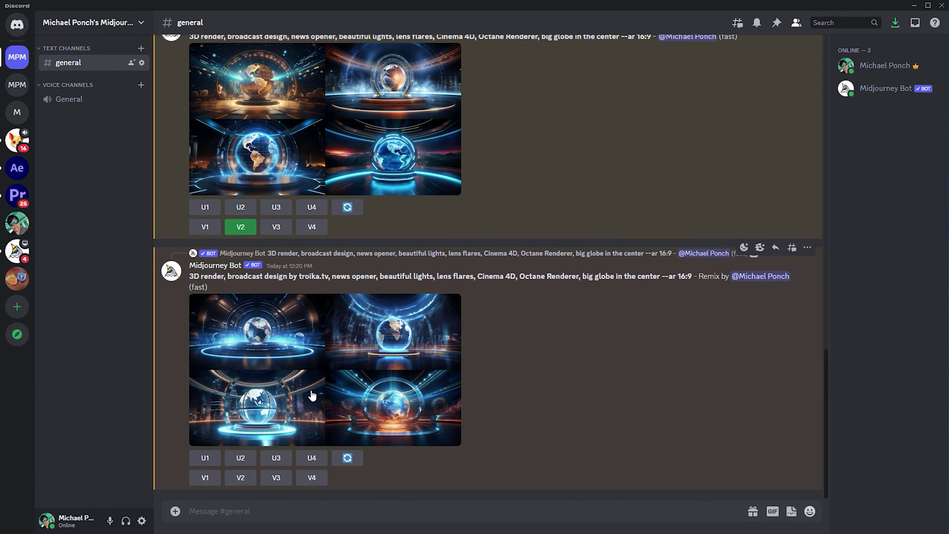
# Step: Remix the second troika.tv render with 'pinterest,' inserted before 'news opener' and preview the result
pyautogui.click(241, 479)
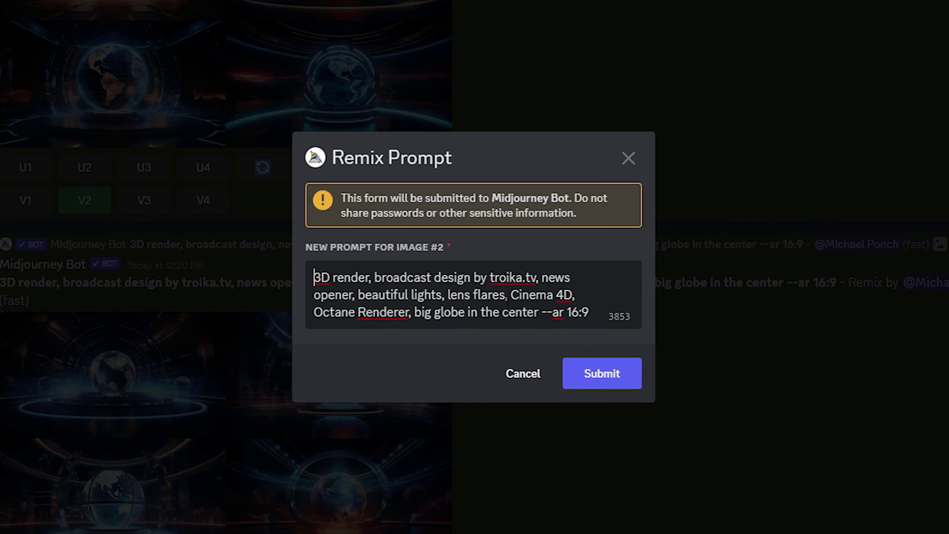
pyautogui.write('pinterest,')
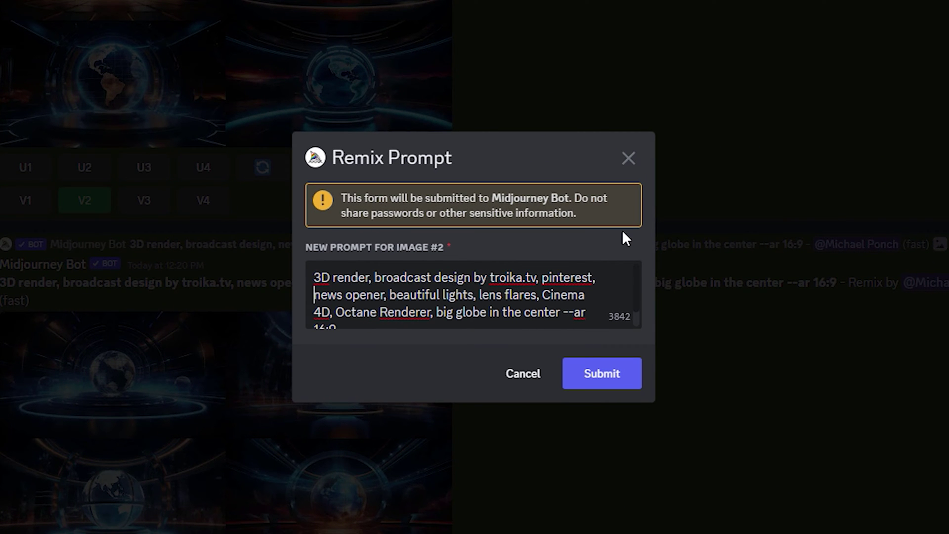
pyautogui.click(608, 391)
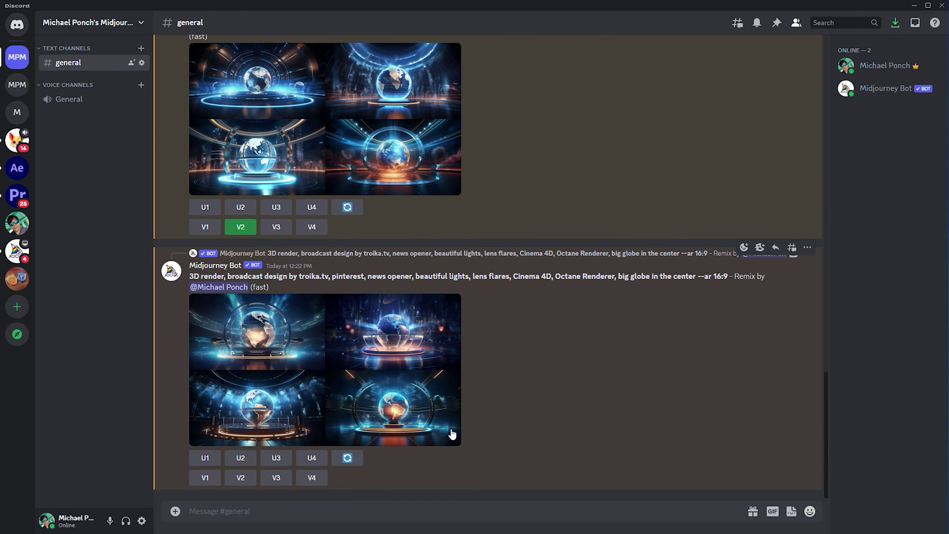
pyautogui.click(452, 434)
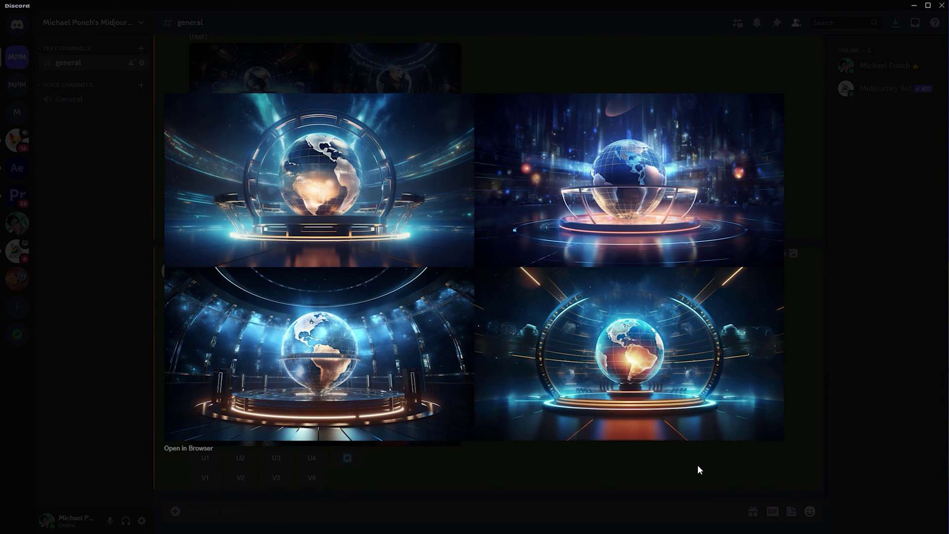
pyautogui.click(769, 473)
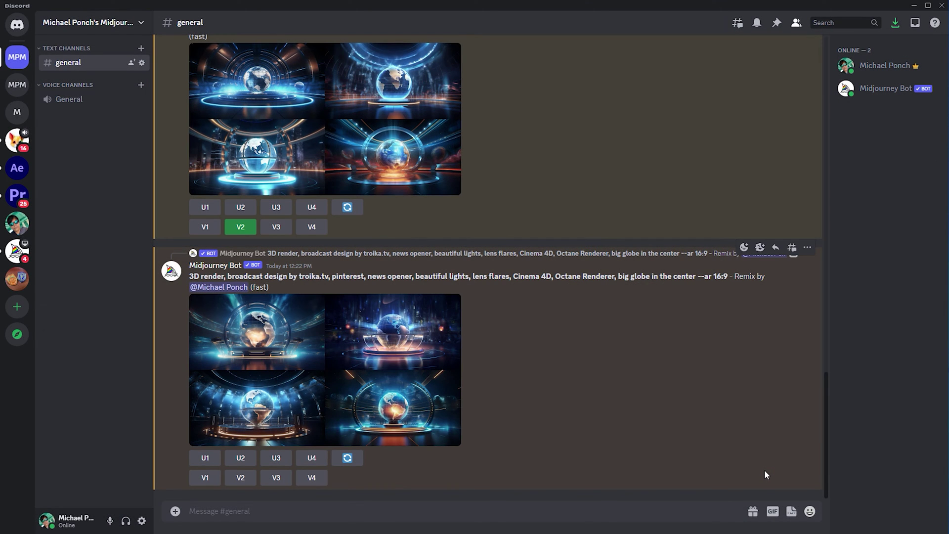
# Step: Reuse the prompt with troika.tv replaced by 'wes anderson' and inspect the resulting grid
pyautogui.moveTo(728, 276); pyautogui.dragTo(283, 259)
pyautogui.hotkey('ctrl', 'c')
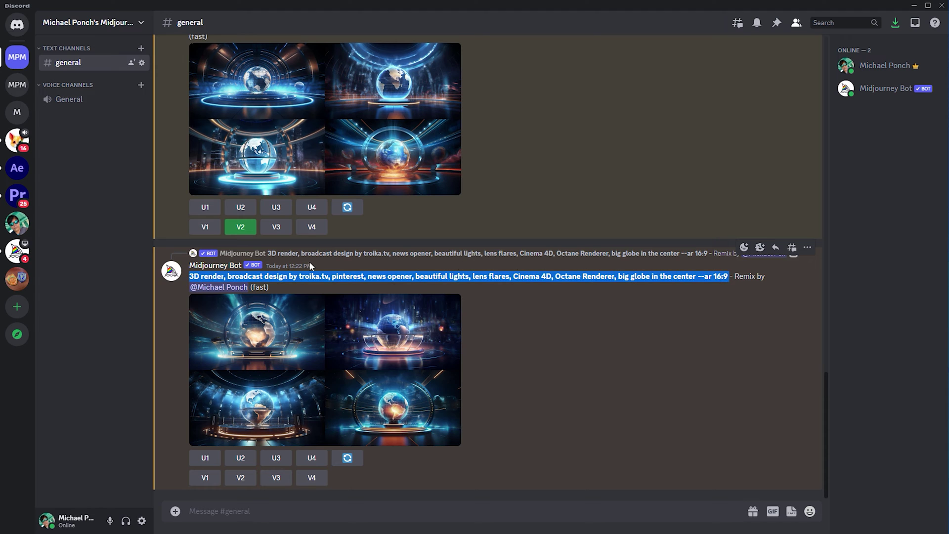
pyautogui.write('/imagine')
pyautogui.press('Tab')
pyautogui.hotkey('ctrl', 'v')
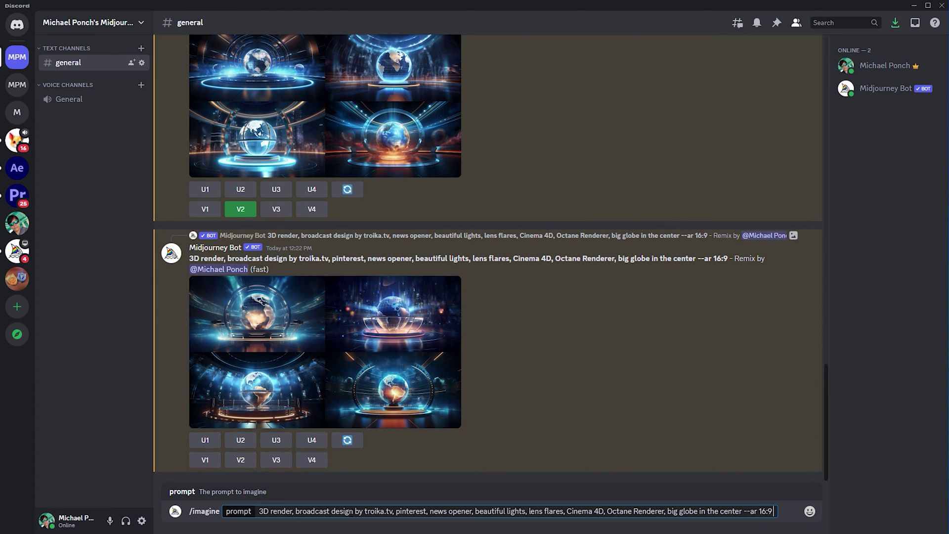
pyautogui.moveTo(366, 511); pyautogui.dragTo(396, 511)
pyautogui.write('wes anderson')
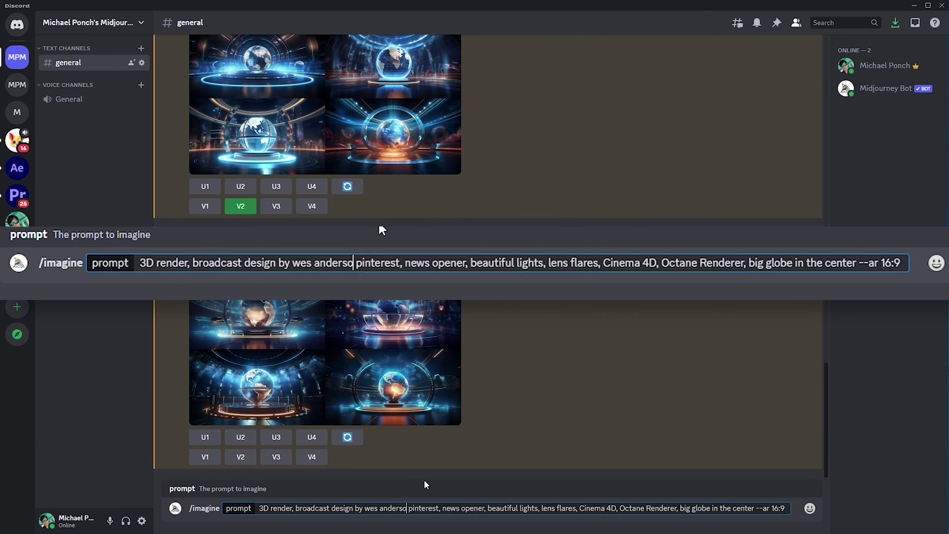
pyautogui.press('Return')
pyautogui.click(396, 406)
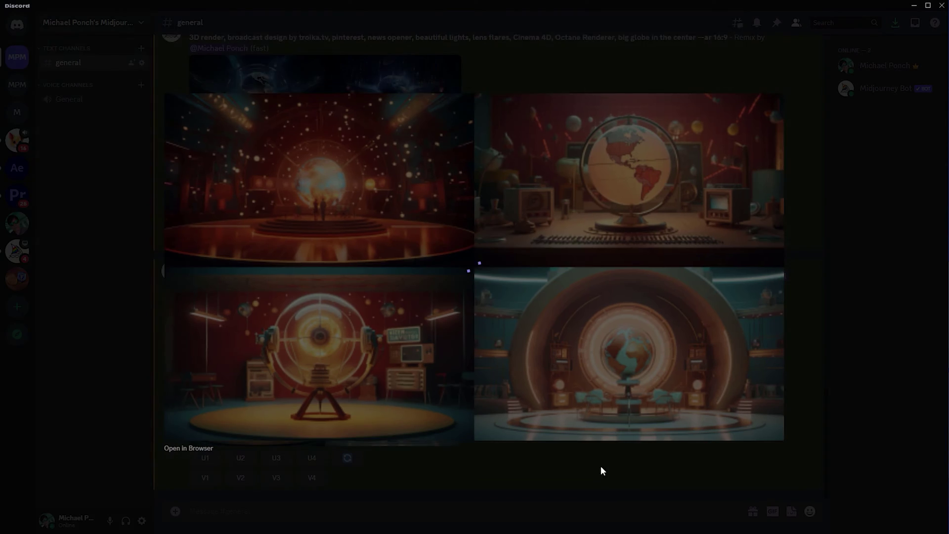
pyautogui.click(511, 475)
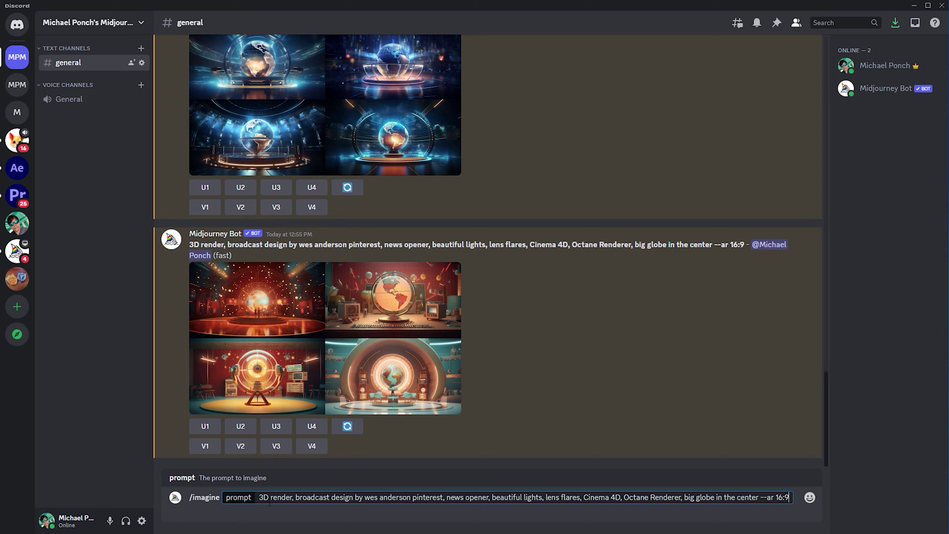
# Step: Swap in 'Colani, behance' for wes anderson and pinterest, submit, and inspect the new grid
pyautogui.moveTo(410, 498); pyautogui.dragTo(365, 497)
pyautogui.write('Colani,')
pyautogui.press('Delete')
pyautogui.press('Delete')
pyautogui.press('Delete')
pyautogui.press('Delete')
pyautogui.press('Delete')
pyautogui.press('Delete')
pyautogui.press('Delete')
pyautogui.press('BackSpace')
pyautogui.press('BackSpace')
pyautogui.press('BackSpace')
pyautogui.write('behance,')
pyautogui.press('Return')
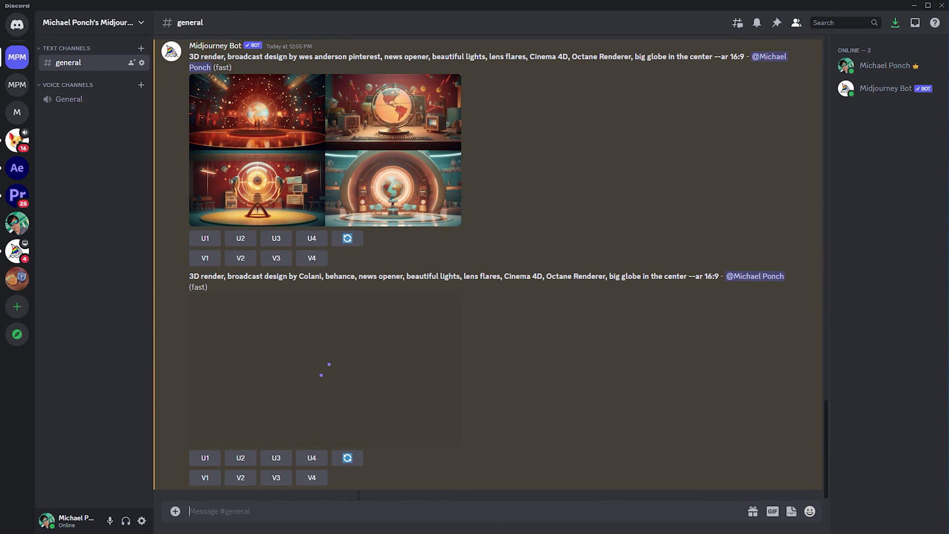
pyautogui.click(441, 437)
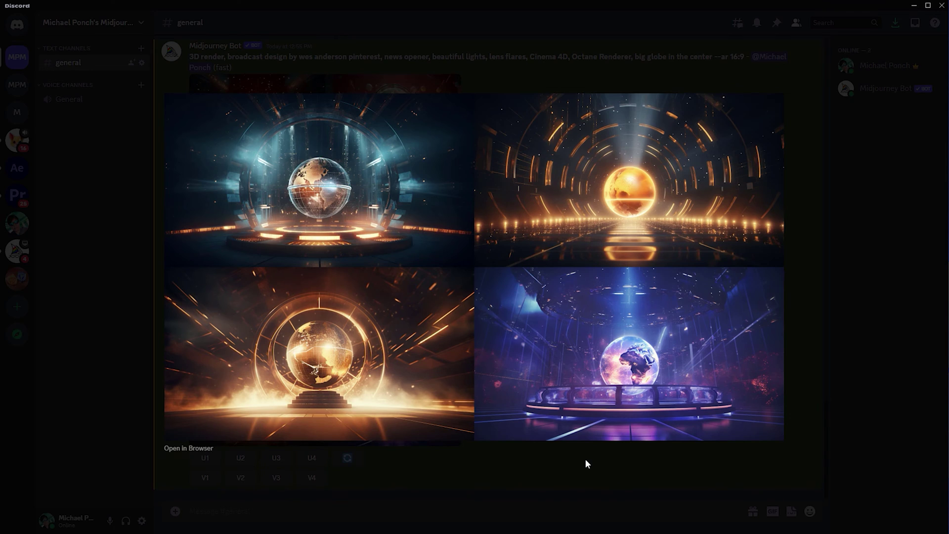
# Step: Remix Colani image 1 adding ', extreme close-up view to the globe, top angle view' and preview it
pyautogui.click(586, 461)
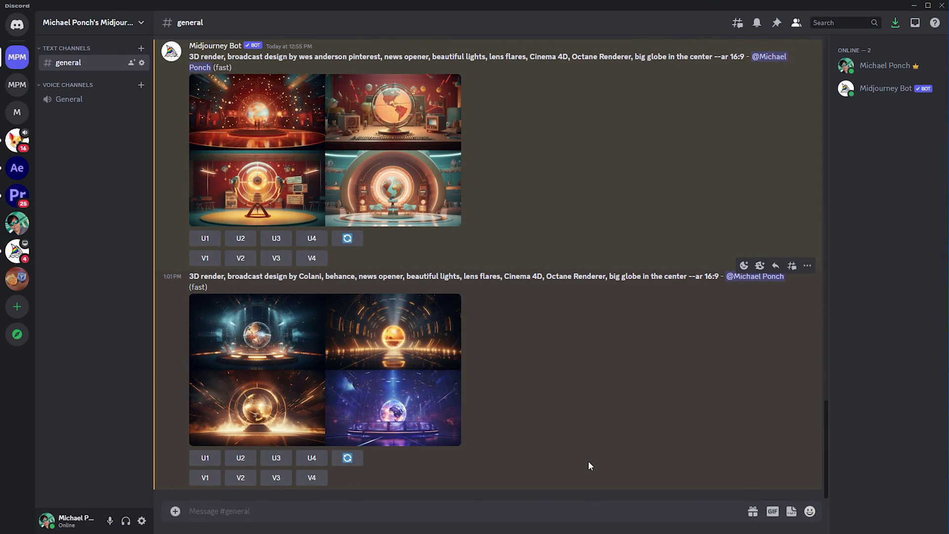
pyautogui.click(205, 477)
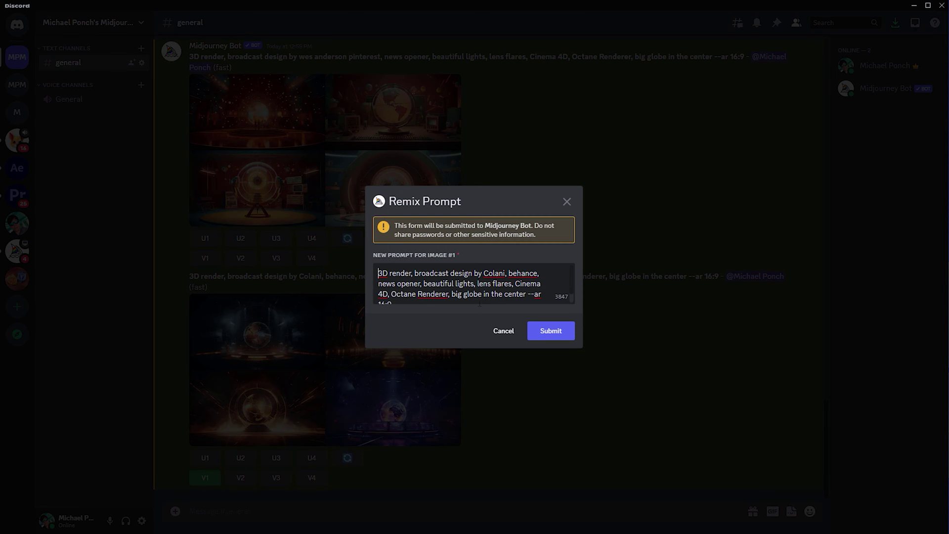
pyautogui.click(526, 295)
pyautogui.write(', extreme')
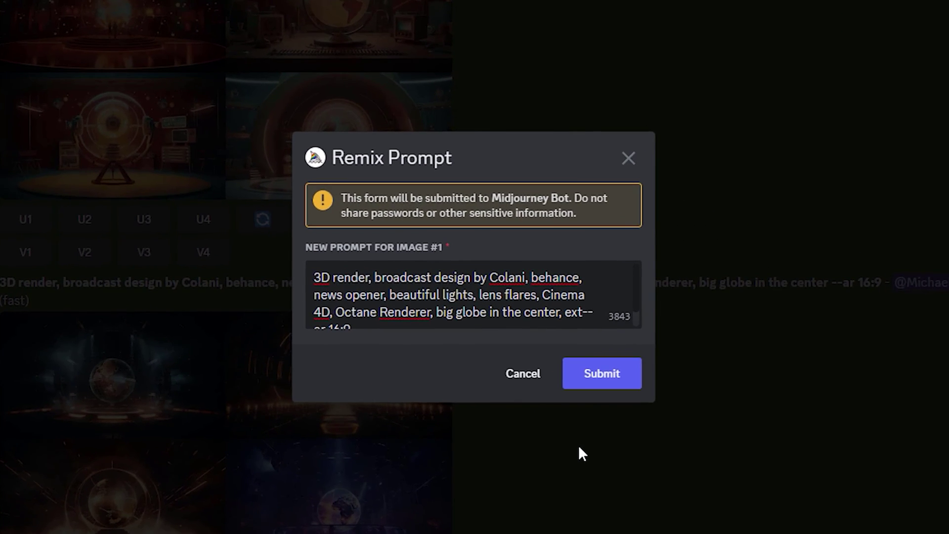
pyautogui.write(' close-up view to the')
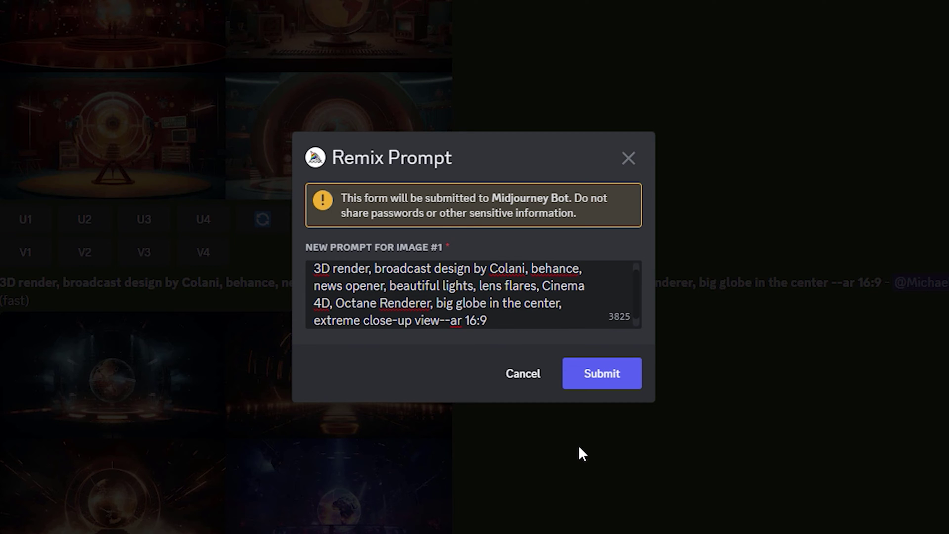
pyautogui.write(' globe, top angle view')
pyautogui.press('Return')
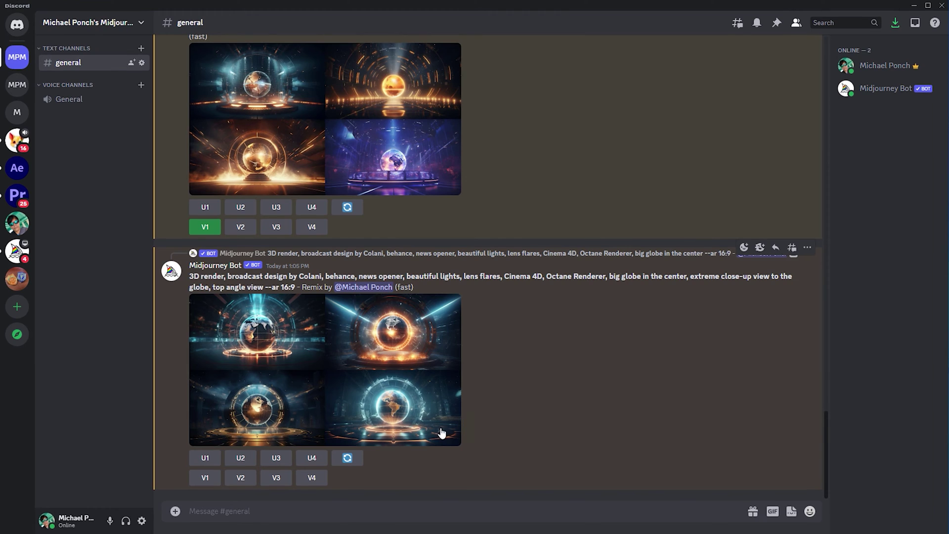
pyautogui.click(441, 434)
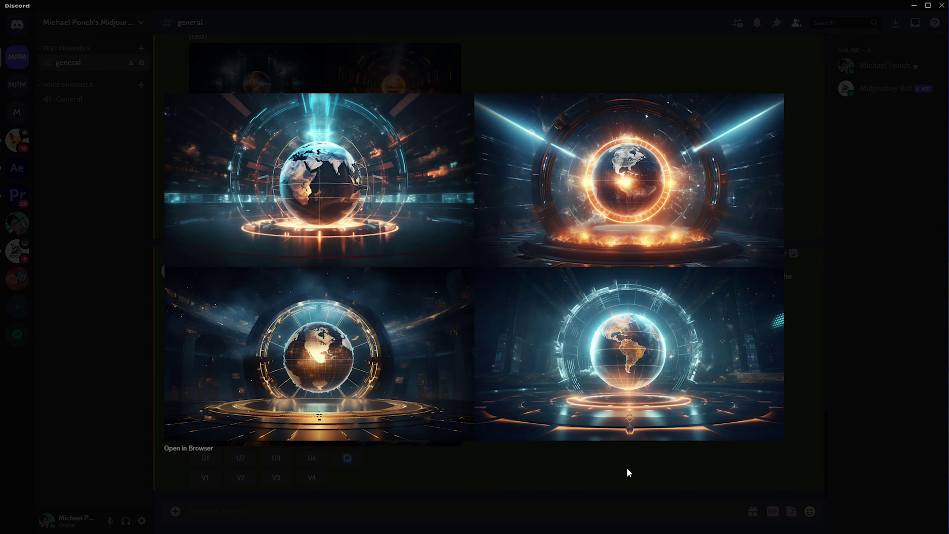
pyautogui.click(625, 464)
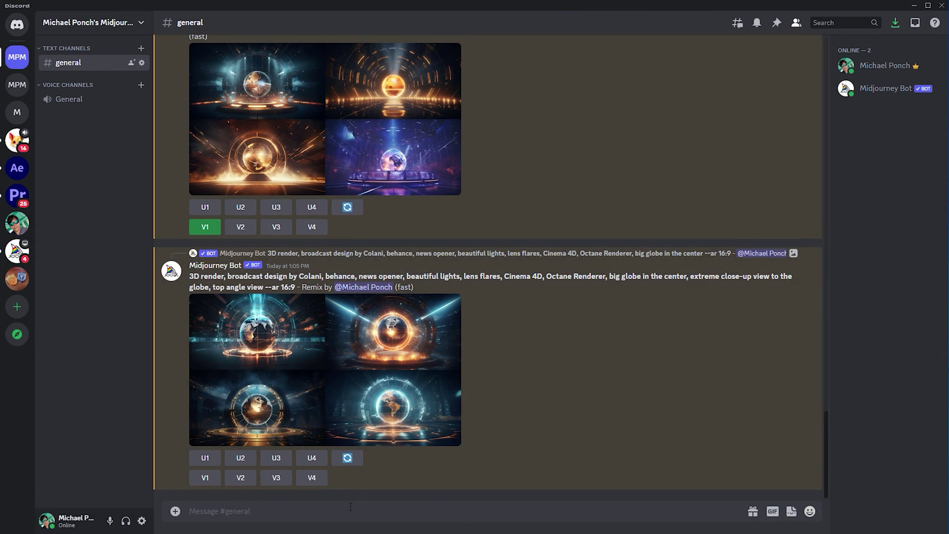
# Step: Prompt 'photograph of a detail of a globe, 3D style, extreme close-up, shallow depth, beautiful lighting --ar 16:9'
pyautogui.write('/imagine')
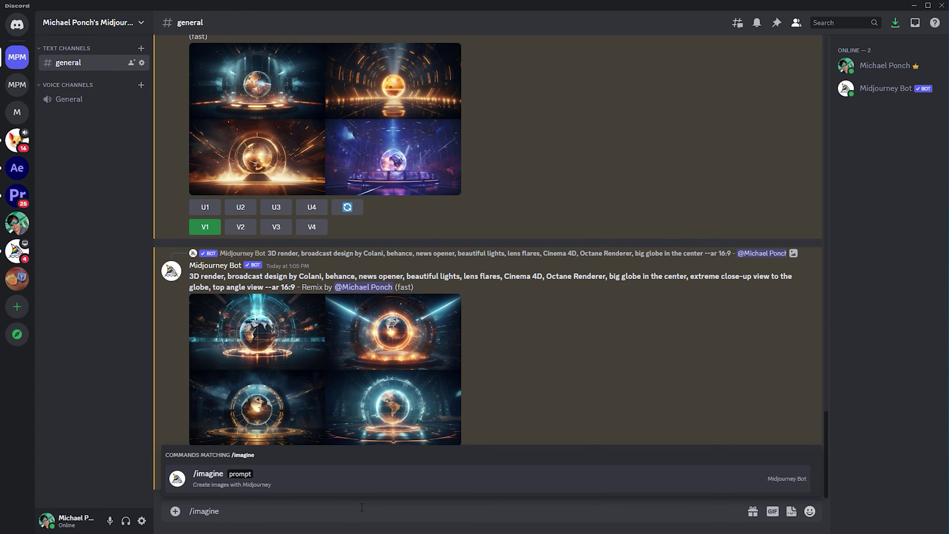
pyautogui.press('Tab')
pyautogui.write('p')
pyautogui.write('hotograph of a detail of a globe, 3D style')
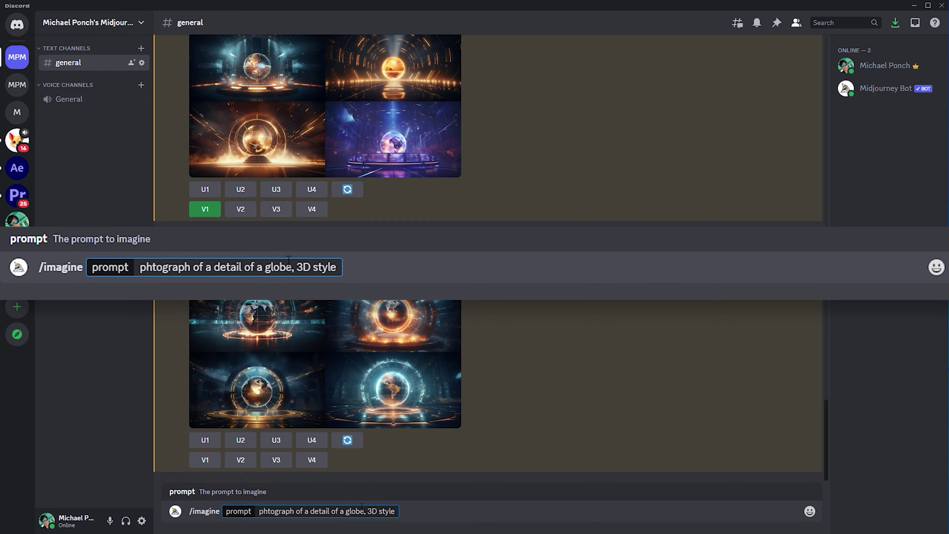
pyautogui.write(', extreme close-up, shallow depth,')
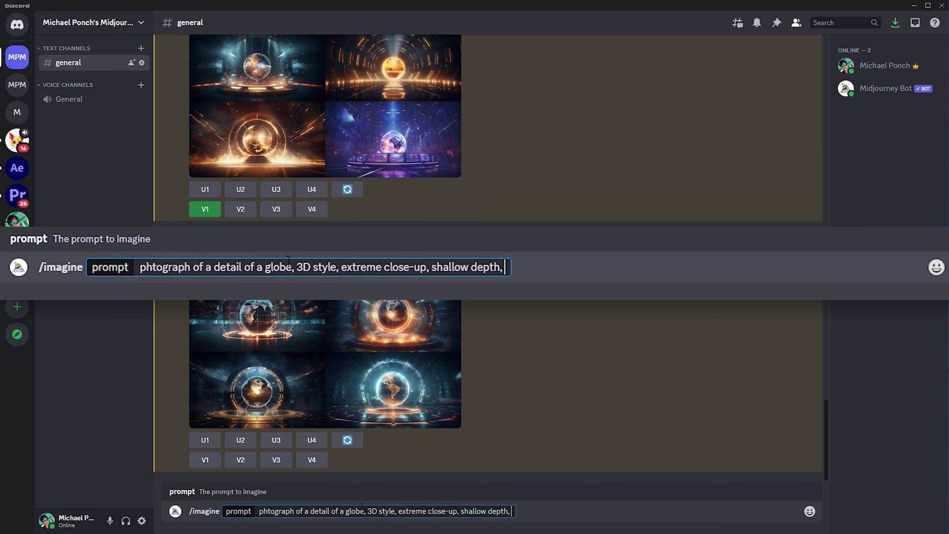
pyautogui.write(' beautiful lighting --ar 16:9')
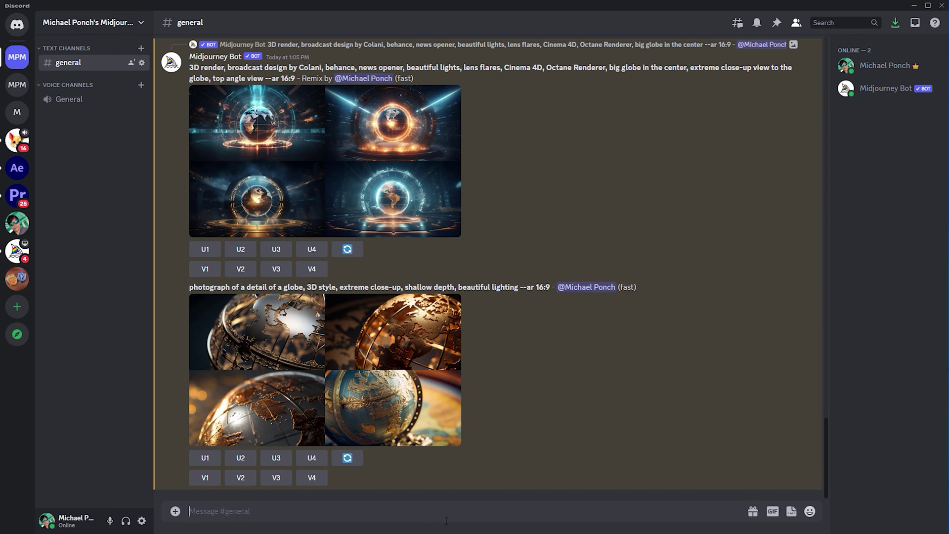
pyautogui.click(426, 440)
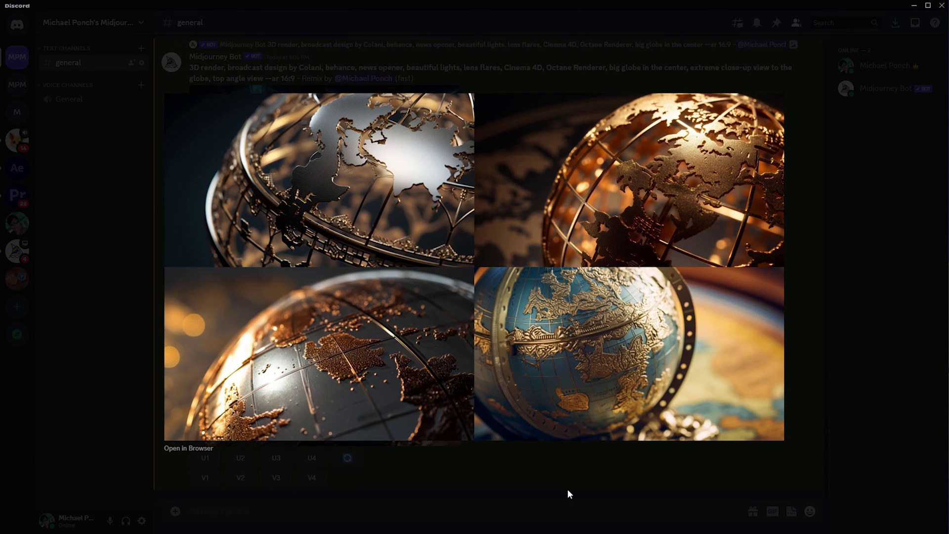
pyautogui.click(568, 491)
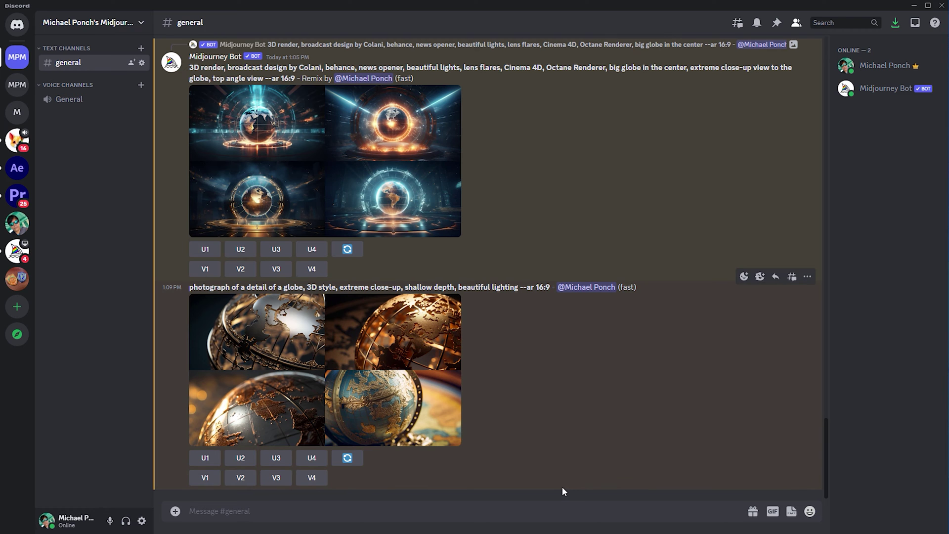
# Step: Remix the third close-up adding 'broadcast design, newsopener' and ', lens flares, Cinema 4D, Octane Renderer'
pyautogui.click(276, 477)
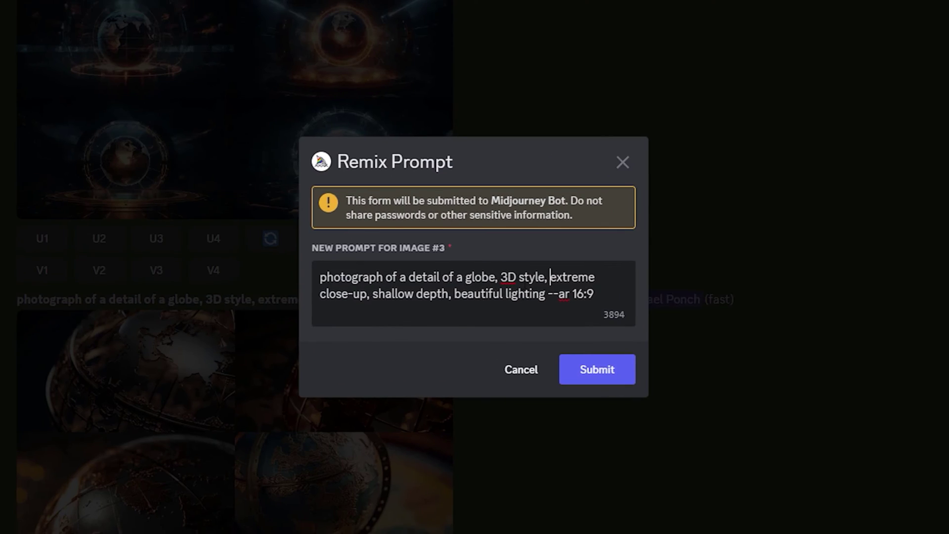
pyautogui.write('broadcast design, new')
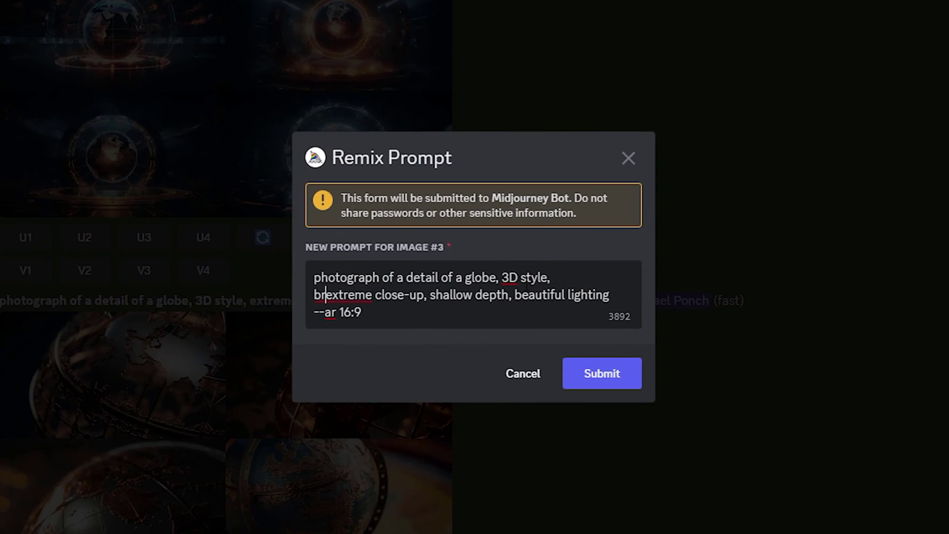
pyautogui.write('sopener,')
pyautogui.click(495, 312)
pyautogui.write(', lens flares, Cinema 4D, Octane Rend')
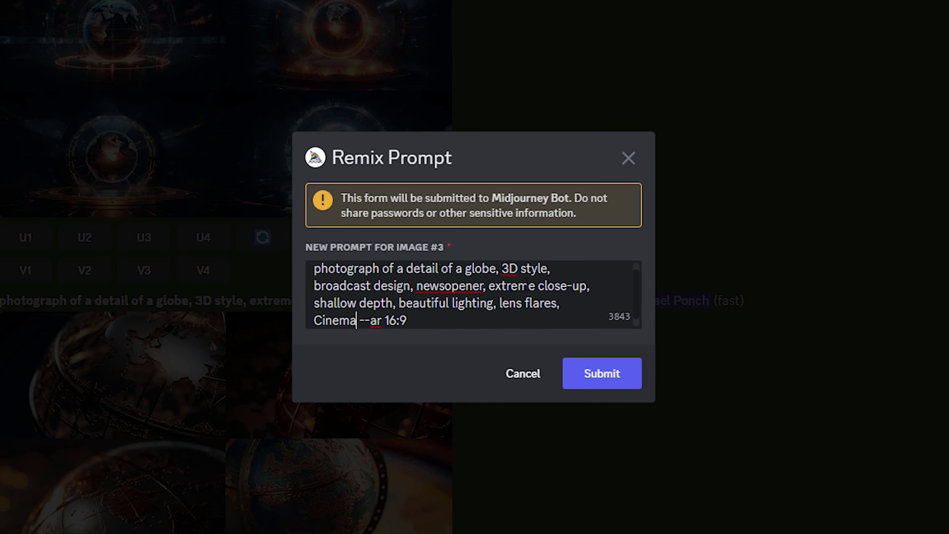
pyautogui.write('erer')
pyautogui.press('Return')
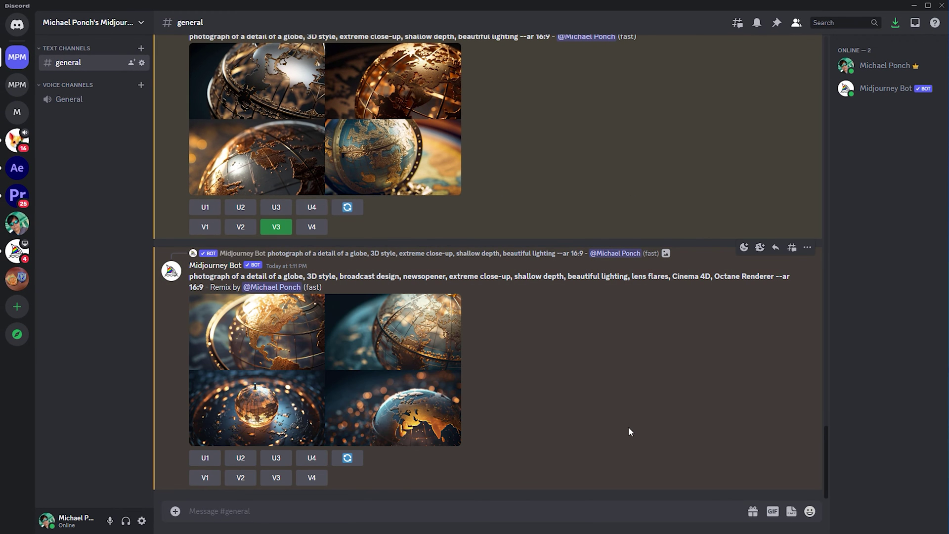
# Step: Remix the fourth image with 'glowing glass, surrounded by a bunch of glass rings' and compare with earlier grids
pyautogui.click(311, 477)
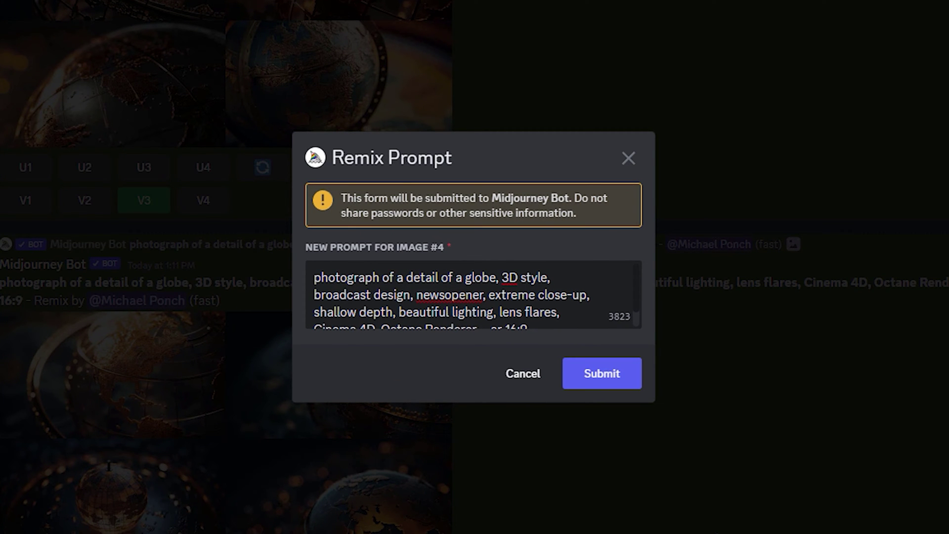
pyautogui.write('glowing glass, surroun')
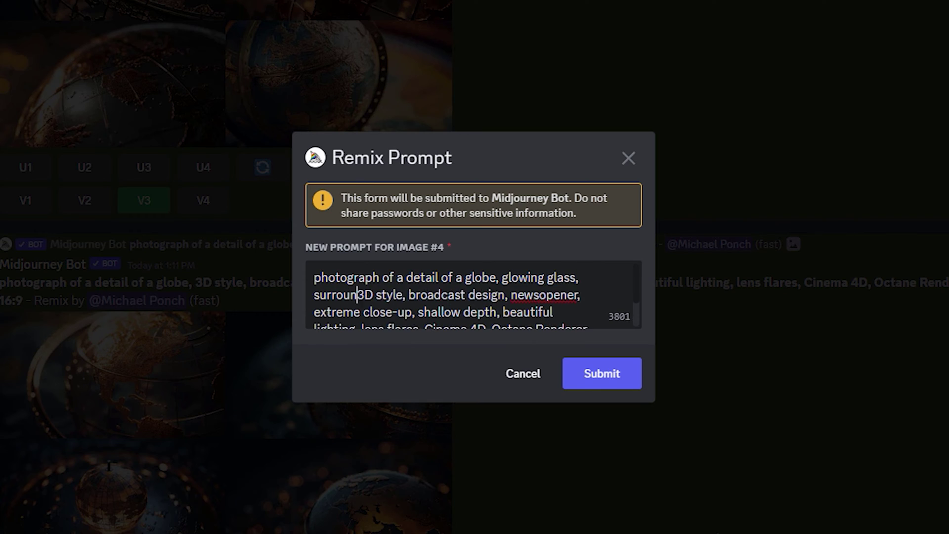
pyautogui.write('ded by a bunch of glass rings,')
pyautogui.press('Return')
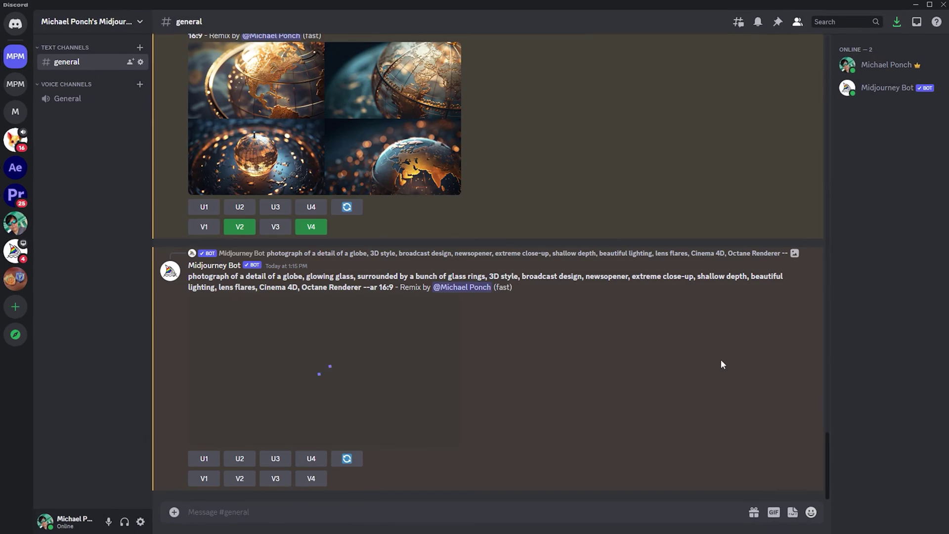
pyautogui.click(456, 441)
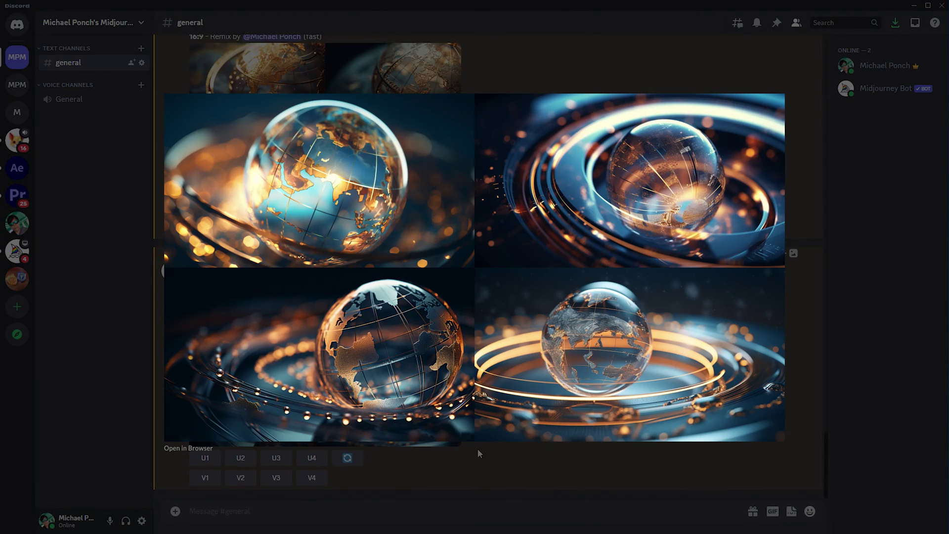
pyautogui.click(478, 451)
pyautogui.scroll(10, 822, 358)
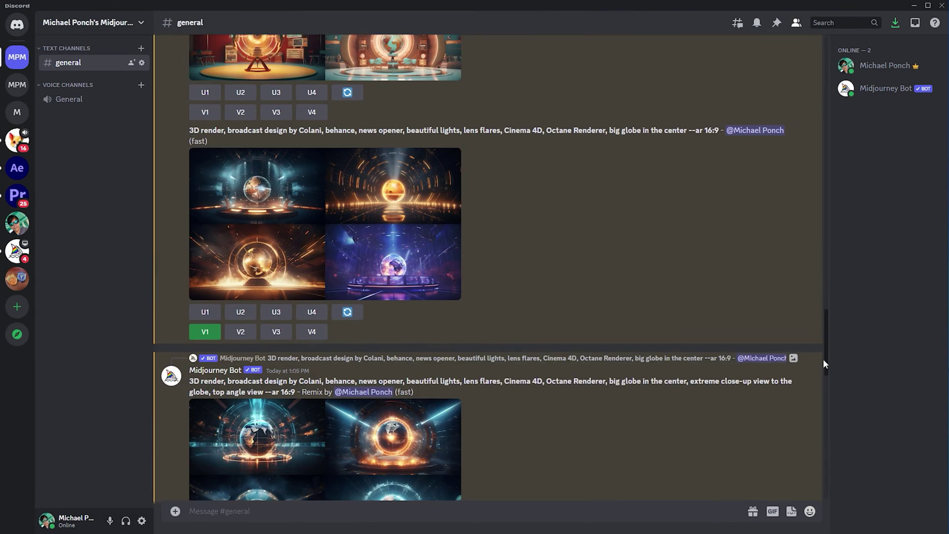
pyautogui.scroll(-1, 791, 386)
pyautogui.click(457, 391)
pyautogui.press('Escape')
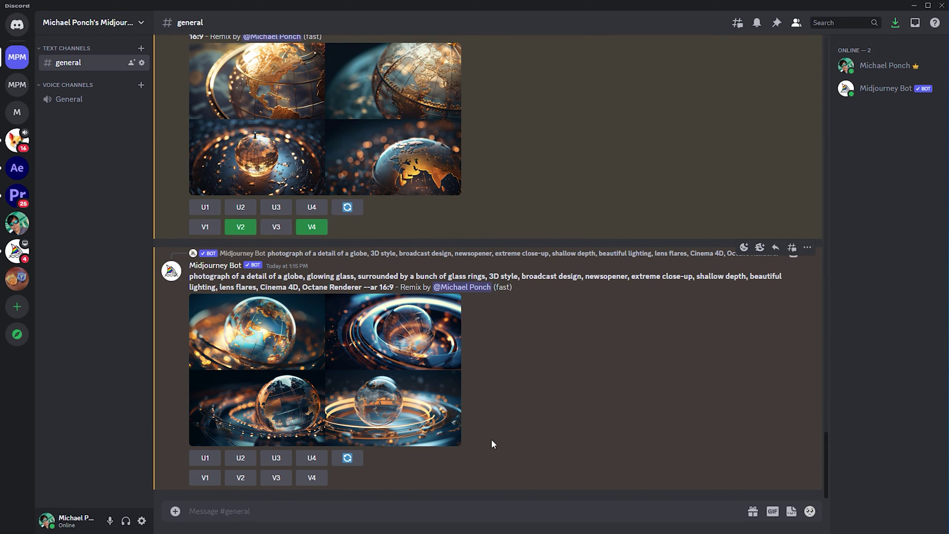
# Step: Prompt '3D render, broadcast design background by Colani, empty center, behance…' and re-roll it for another set
pyautogui.click(439, 520)
pyautogui.write('/imagine')
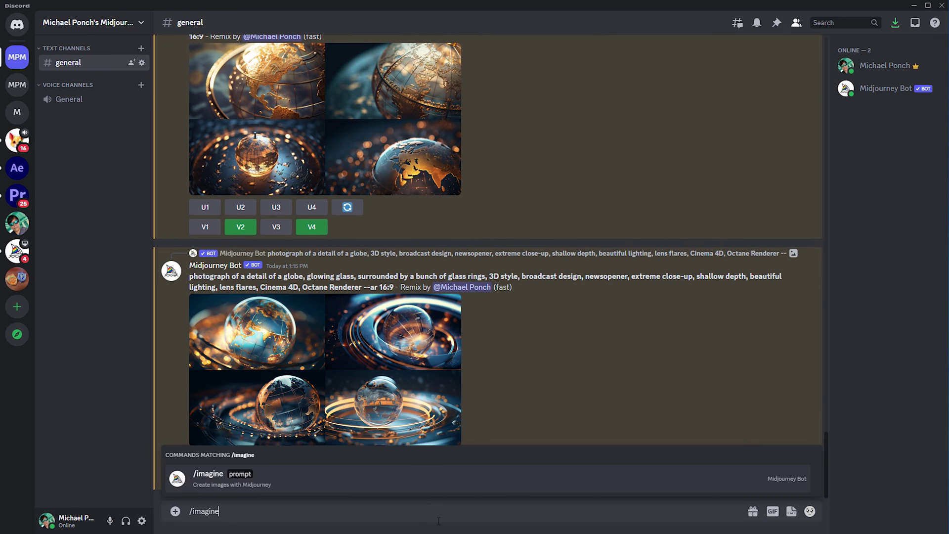
pyautogui.press('Tab')
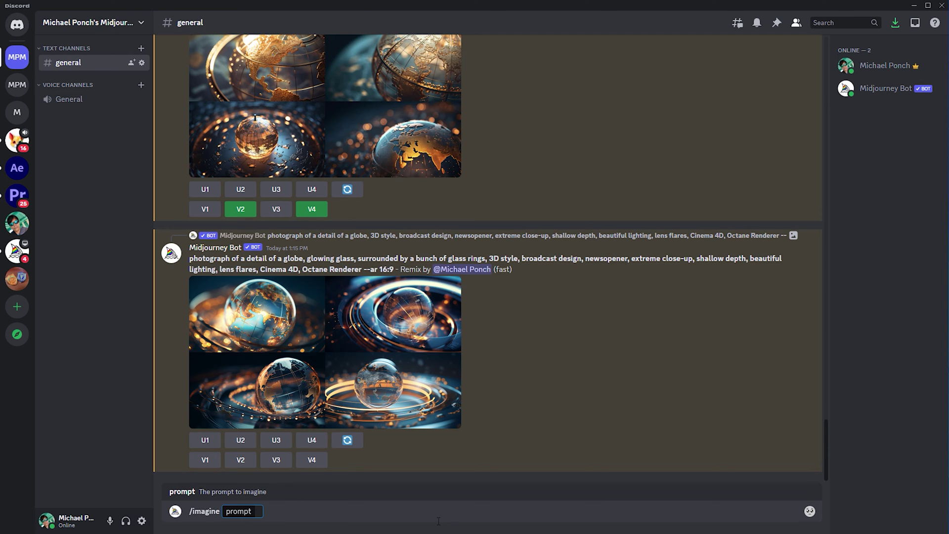
pyautogui.write('3D render, broadcast des')
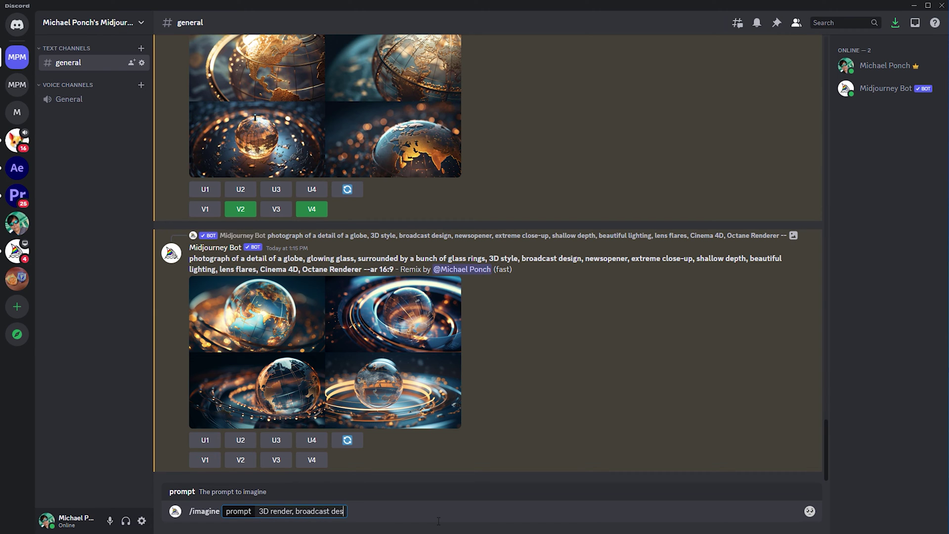
pyautogui.write('ign background by Colani, em')
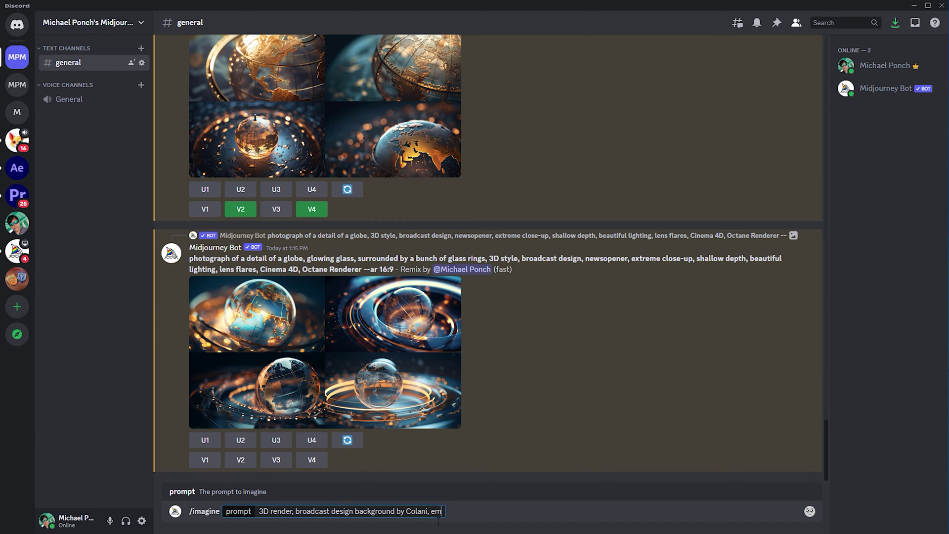
pyautogui.write('pty center, behanc')
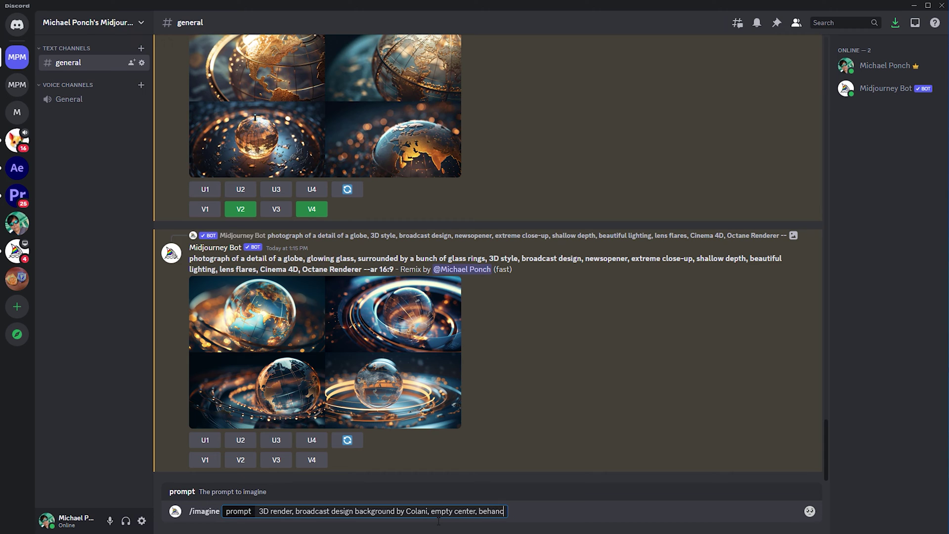
pyautogui.write('e, beatiful lights, lens flares, Cinema')
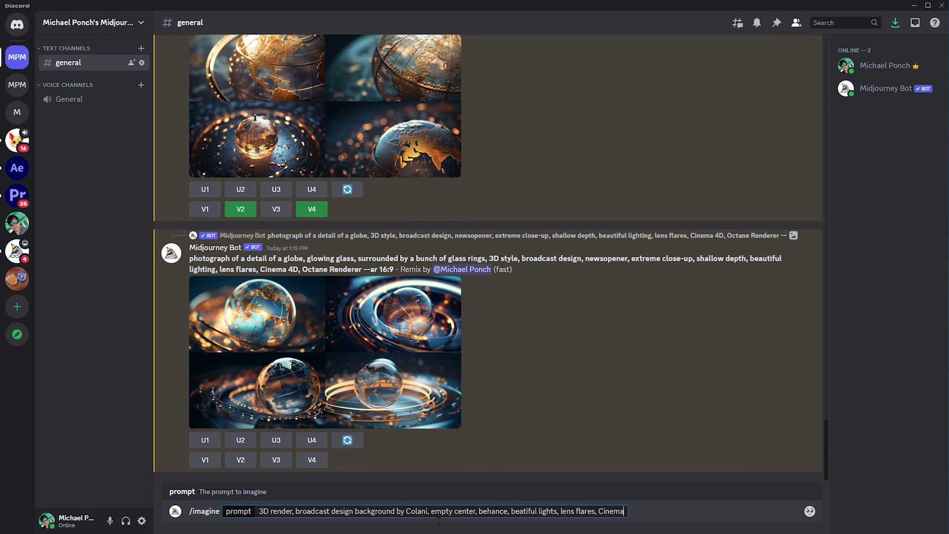
pyautogui.write(' 4D, Octane Renderer --ar 16:9')
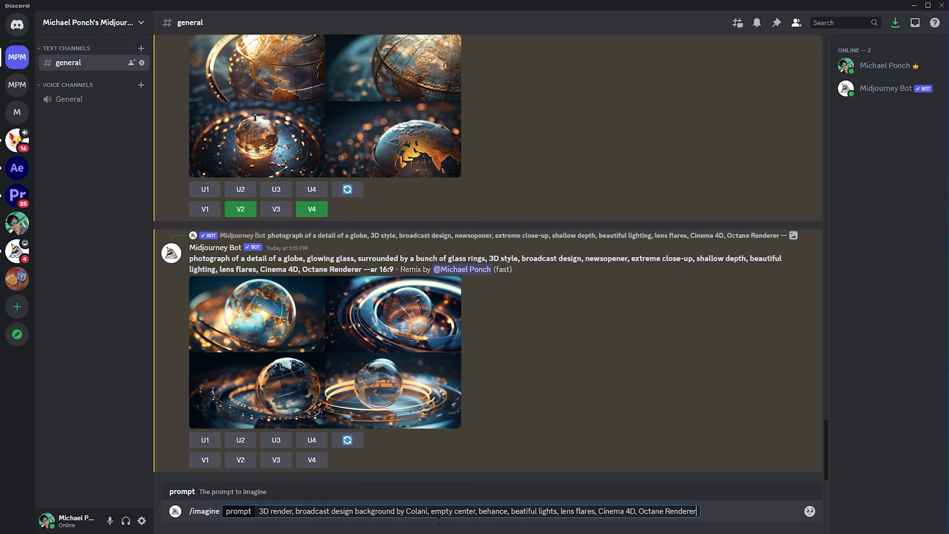
pyautogui.press('Return')
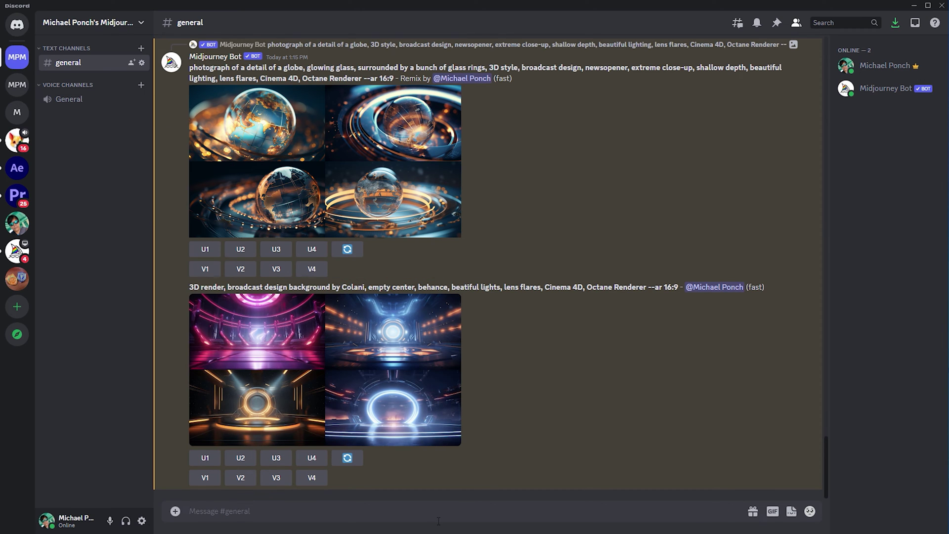
pyautogui.click(347, 458)
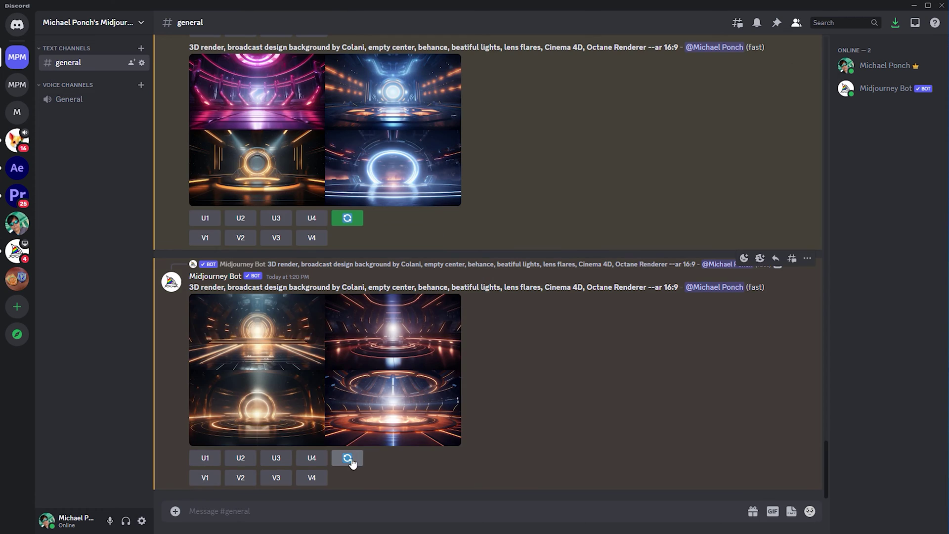
pyautogui.click(348, 458)
pyautogui.click(551, 330)
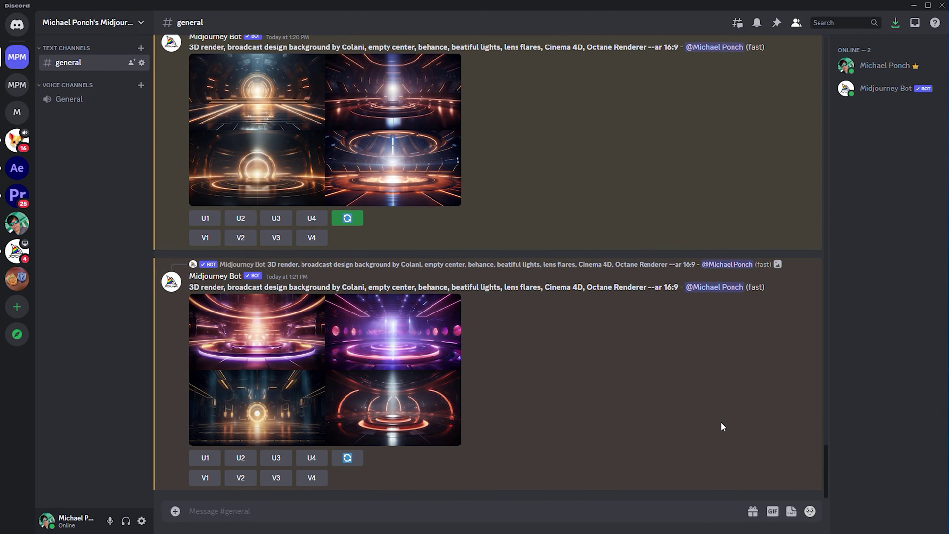
# Step: Run /imagine with the glowing glass globe, 3D style, extreme close-up prompt
pyautogui.click(511, 501)
pyautogui.write('/imagine')
pyautogui.press('Tab')
pyautogui.write('photograph of a globe, glowing glass, ')
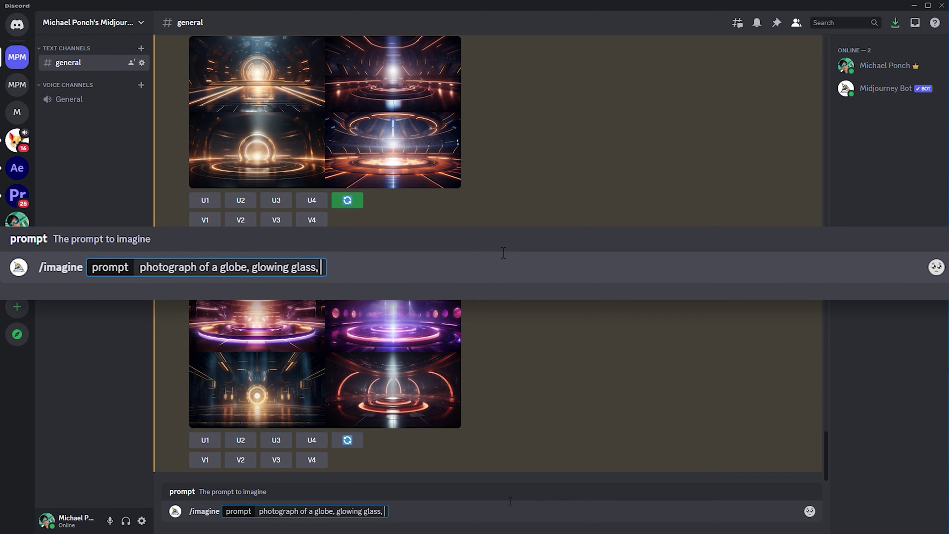
pyautogui.write('3D style, extreme')
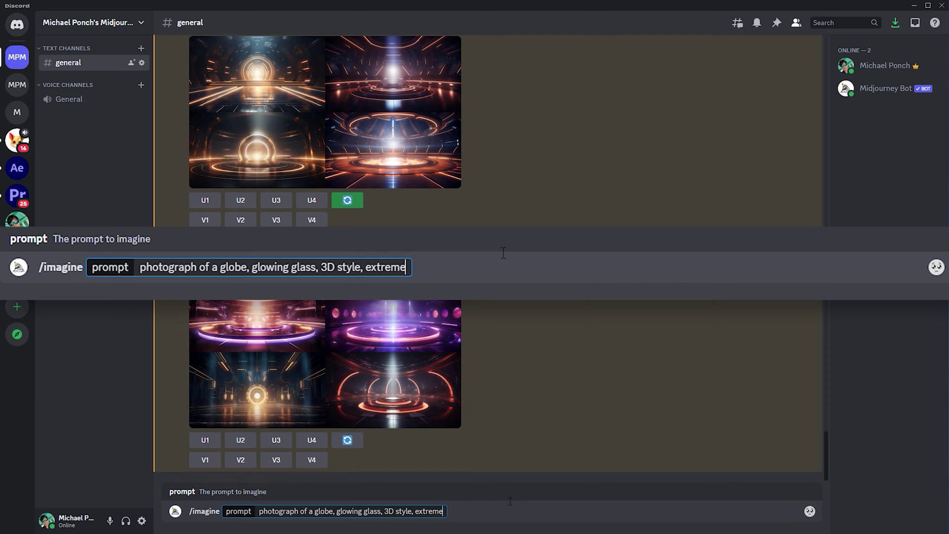
pyautogui.write(' close-up, shallow depth, beaut')
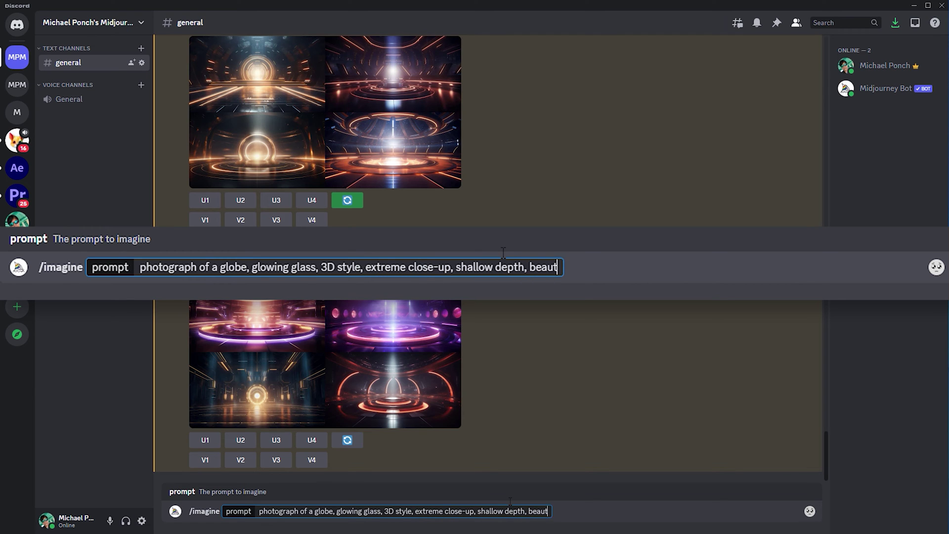
pyautogui.write('iful lighting, broadcast design, n')
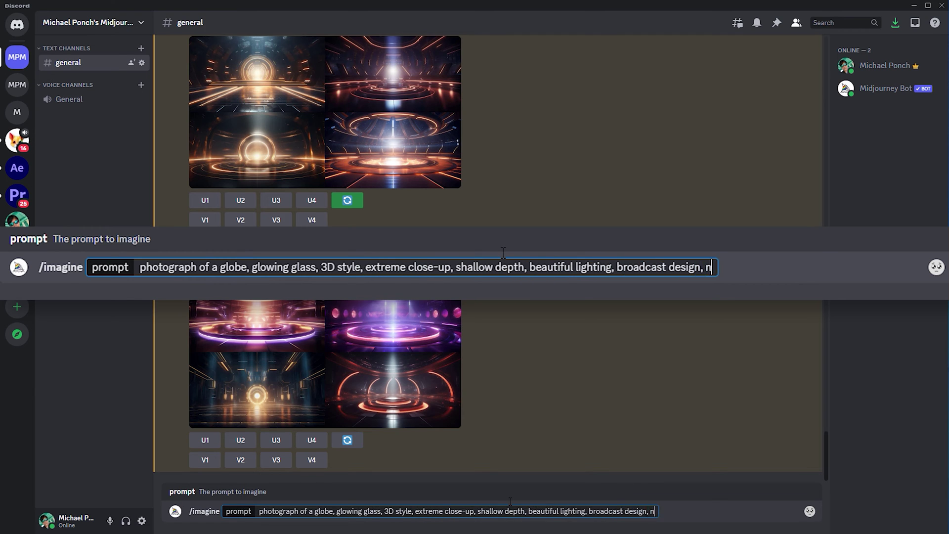
pyautogui.write('ews opener, lens flares, Cinema 4D, Oc')
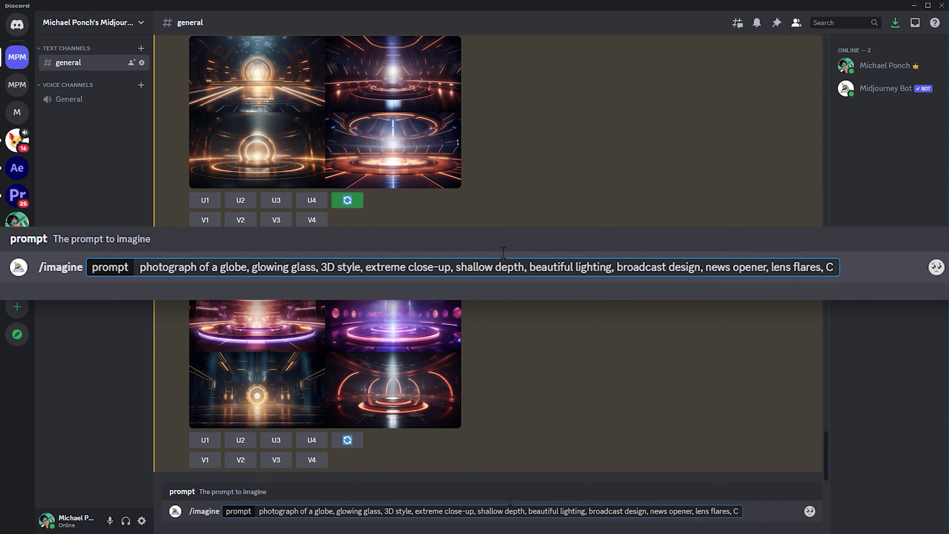
pyautogui.write('tane Renderer --ar 16')
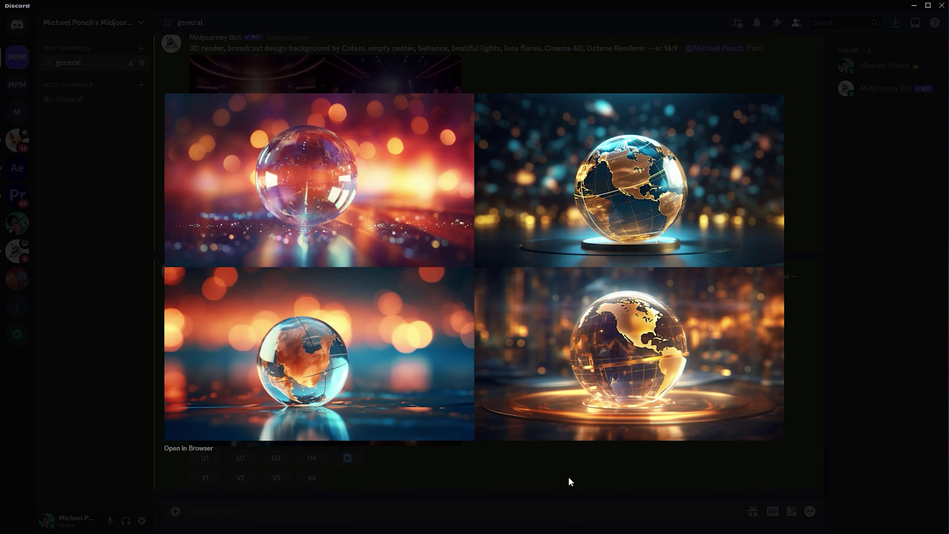
# Step: Rerun the globe prompt with 'surrounded by glowing particles, dark background' added
pyautogui.click(563, 472)
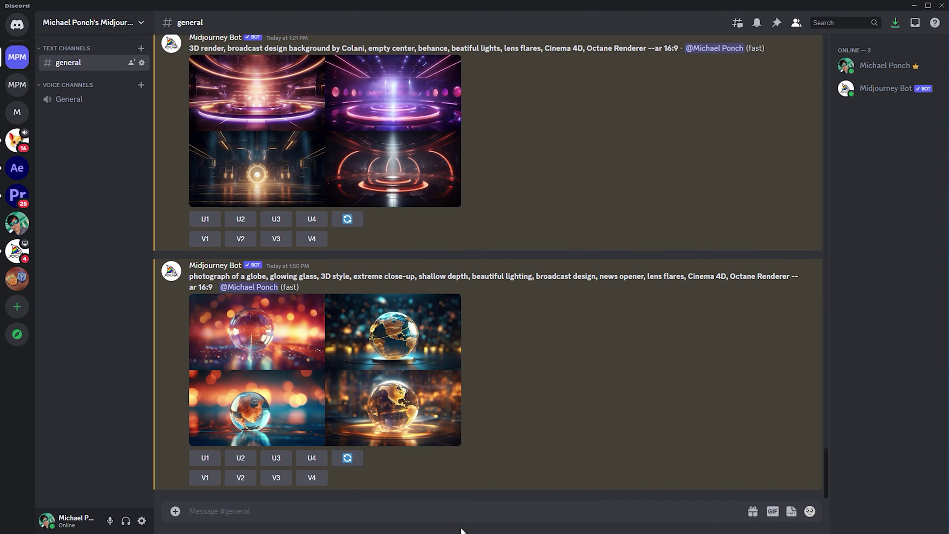
pyautogui.write('/imagine')
pyautogui.press('Tab')
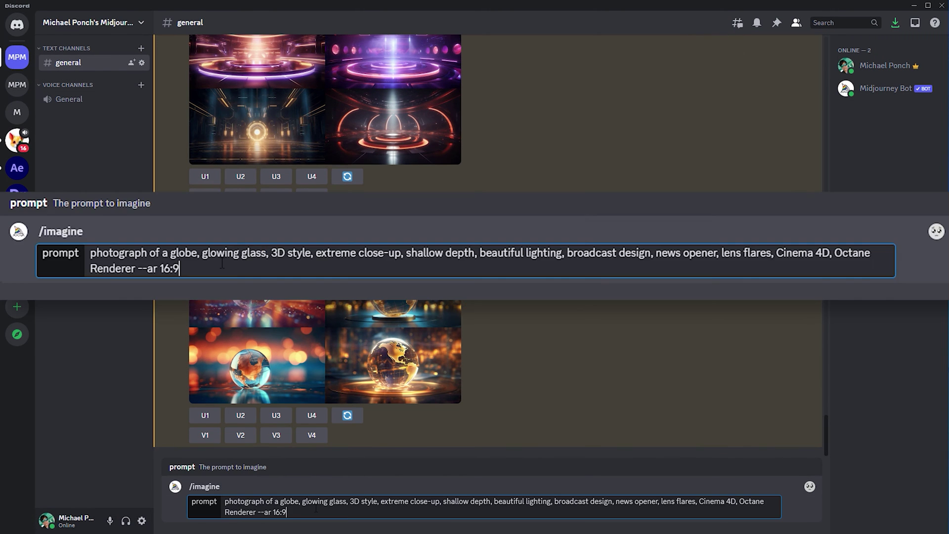
pyautogui.click(349, 501)
pyautogui.write('surrounded ')
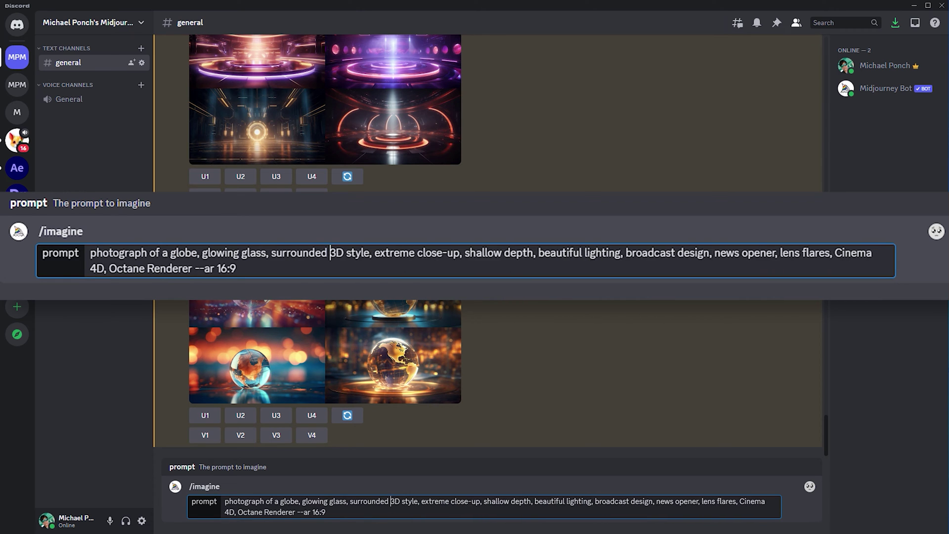
pyautogui.write('by glowing particles, dark backgroun')
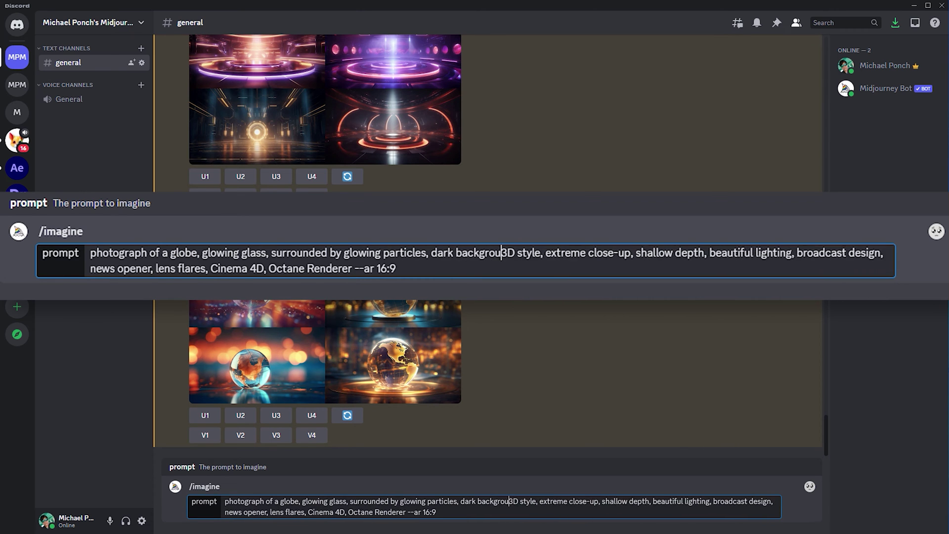
pyautogui.write('d,')
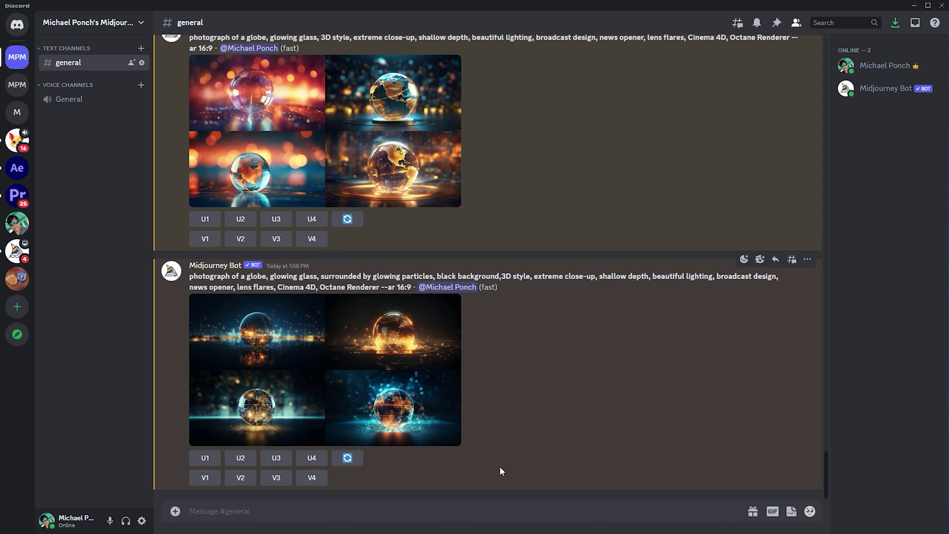
# Step: Request strong variations of globe image 2 and preview the resulting grid
pyautogui.click(241, 477)
pyautogui.click(553, 331)
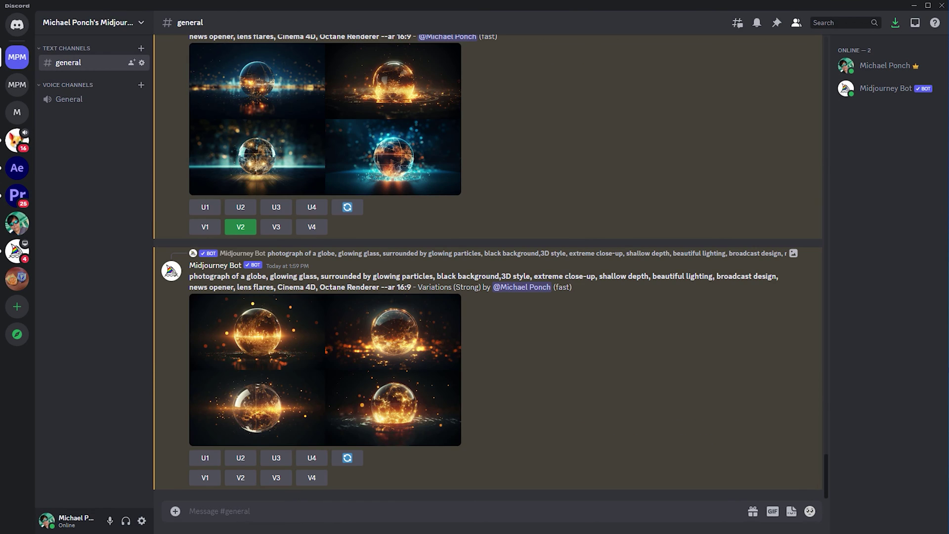
pyautogui.click(326, 370)
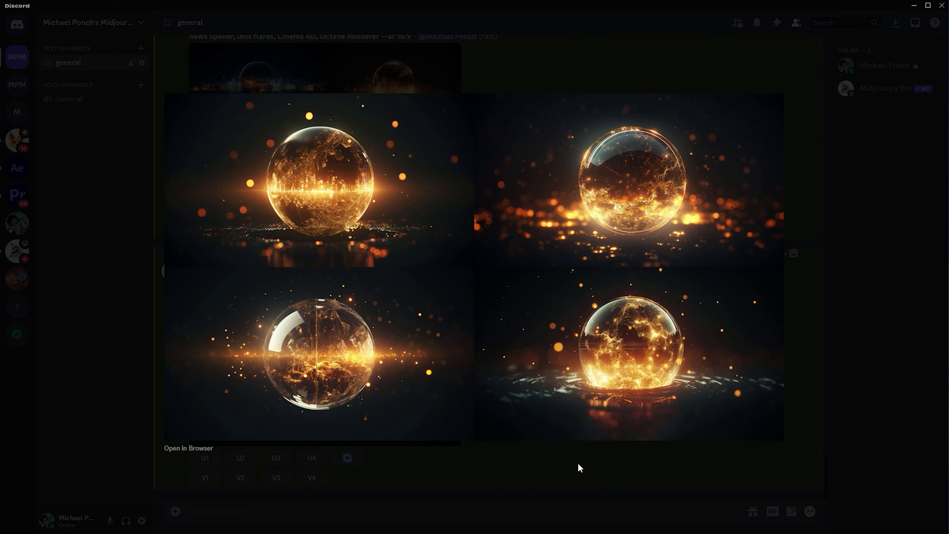
pyautogui.click(578, 465)
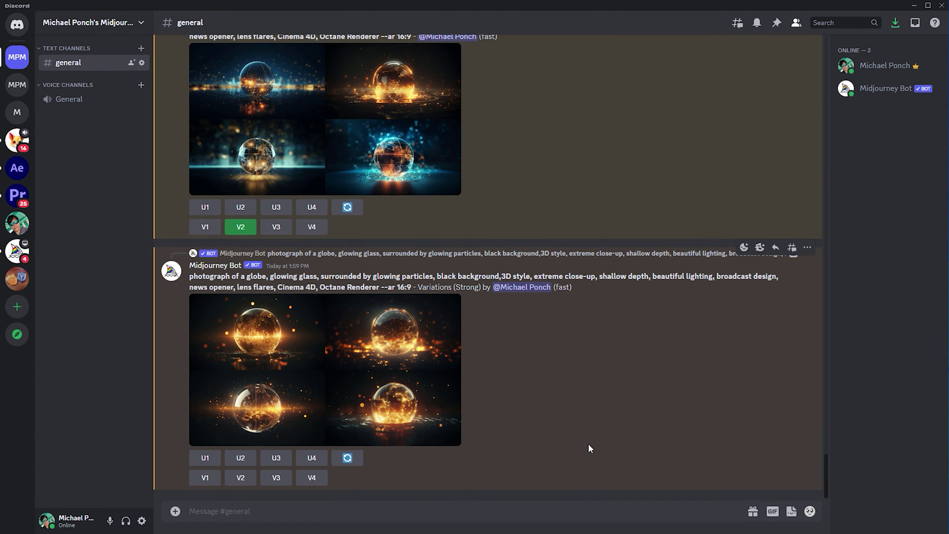
# Step: Send a /imagine prompt for a frontal 3D rendering of the word NEWS on a dark background
pyautogui.click(486, 503)
pyautogui.write('/imagine')
pyautogui.press('Tab')
pyautogui.write('3D rendering of')
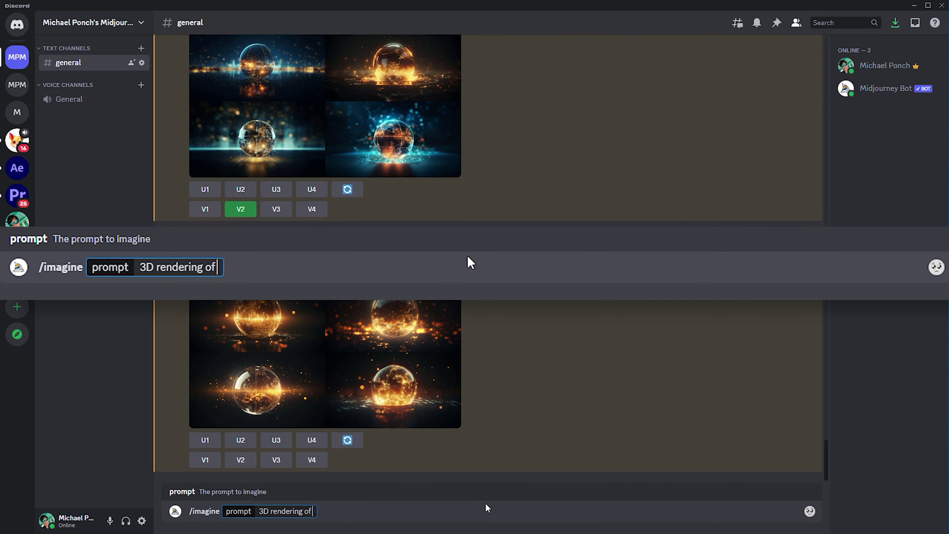
pyautogui.write(' the word NEWS, frontal')
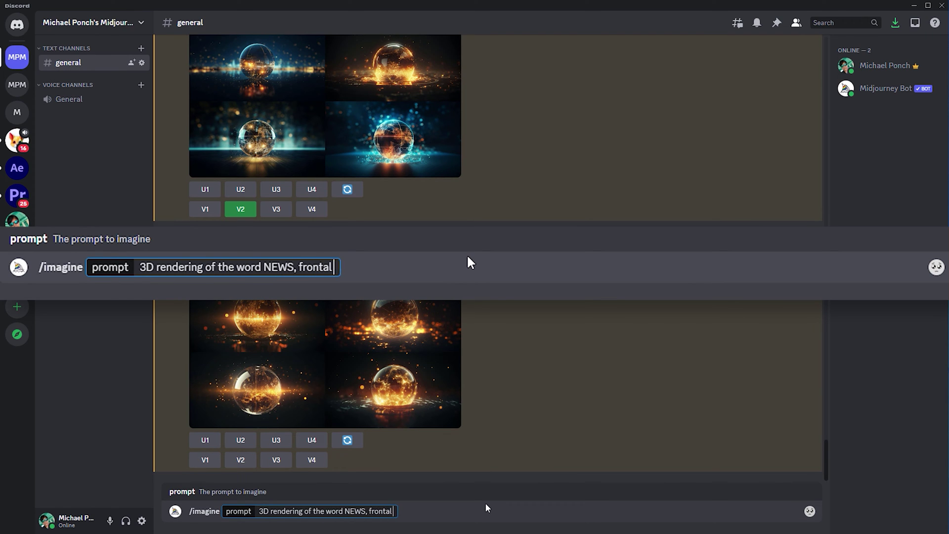
pyautogui.write(' perspective, empty dar')
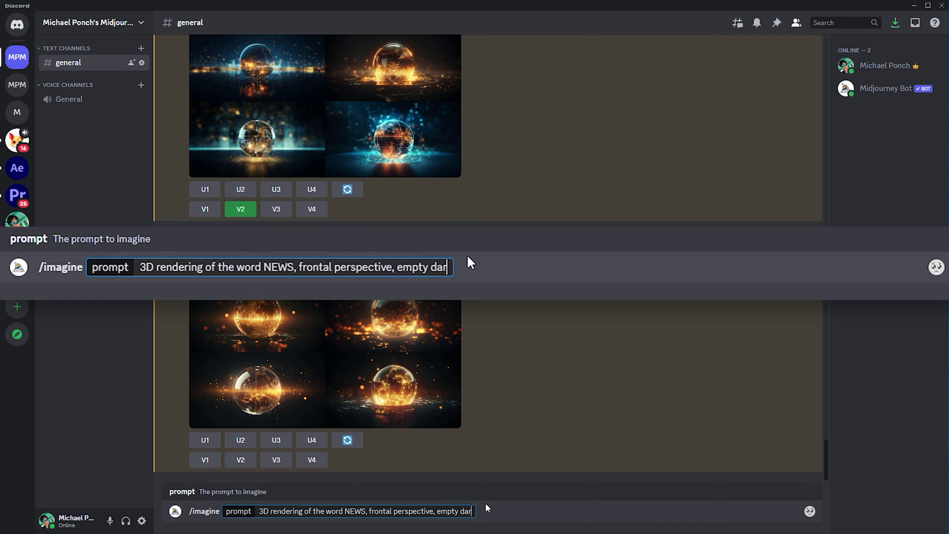
pyautogui.write('k background, title design')
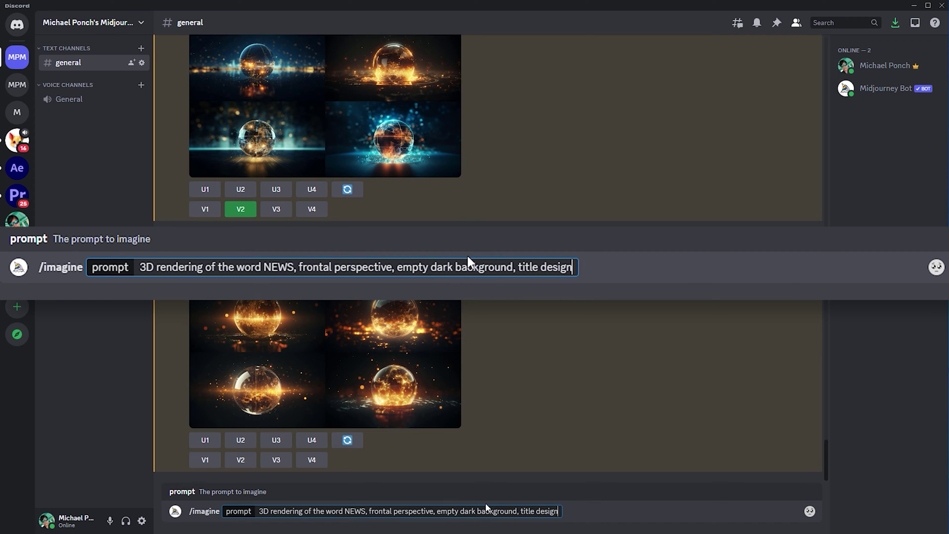
pyautogui.write(' by experienceperception.')
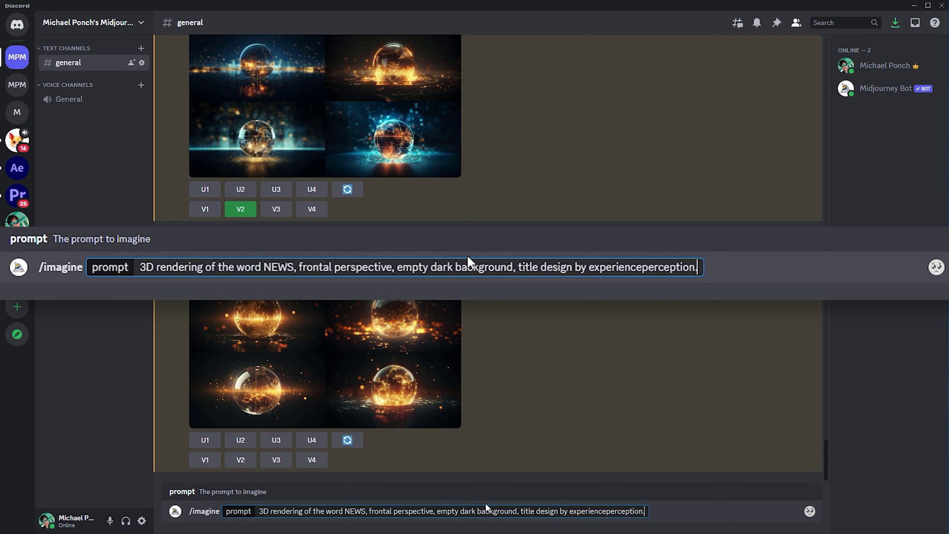
pyautogui.write('com, behance, beautiful')
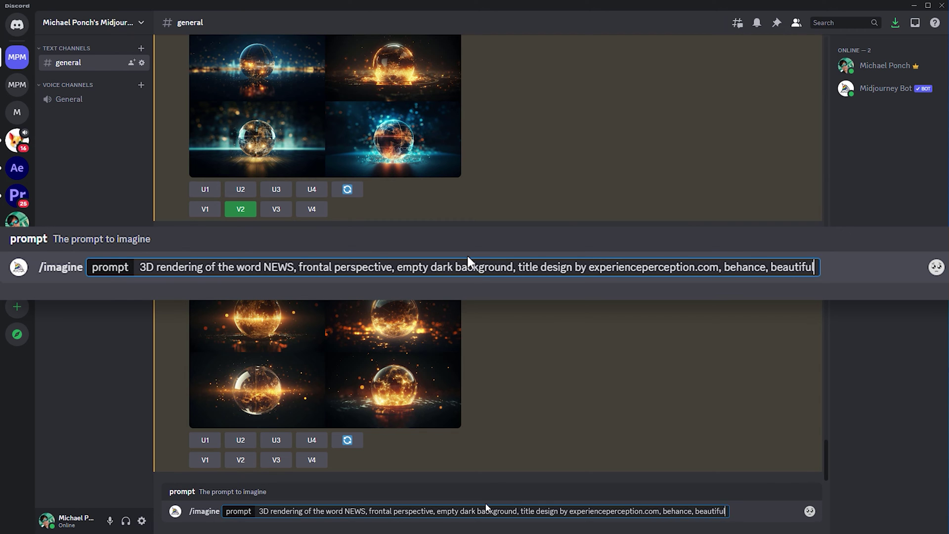
pyautogui.write(' lighting, lens flares, Cinema 4D')
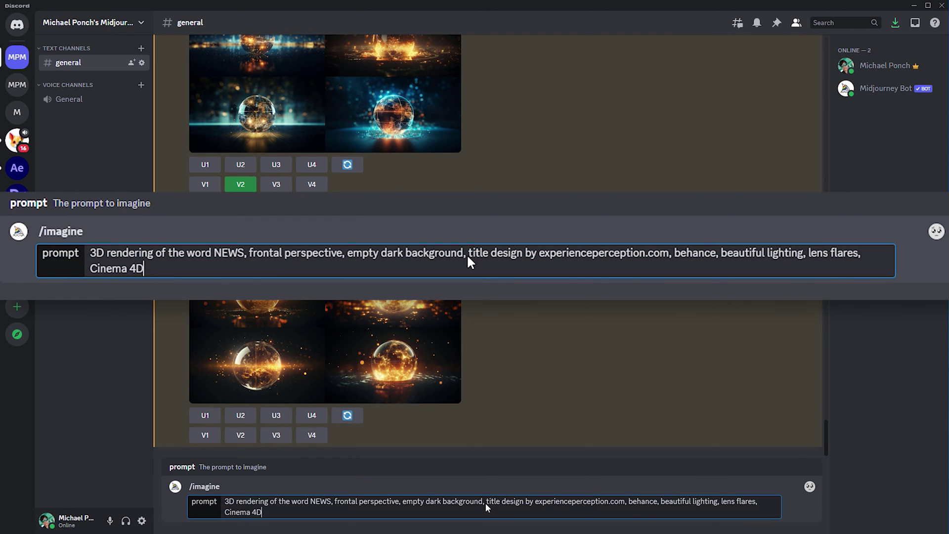
pyautogui.write(', Octane Renderer --ar 16:9')
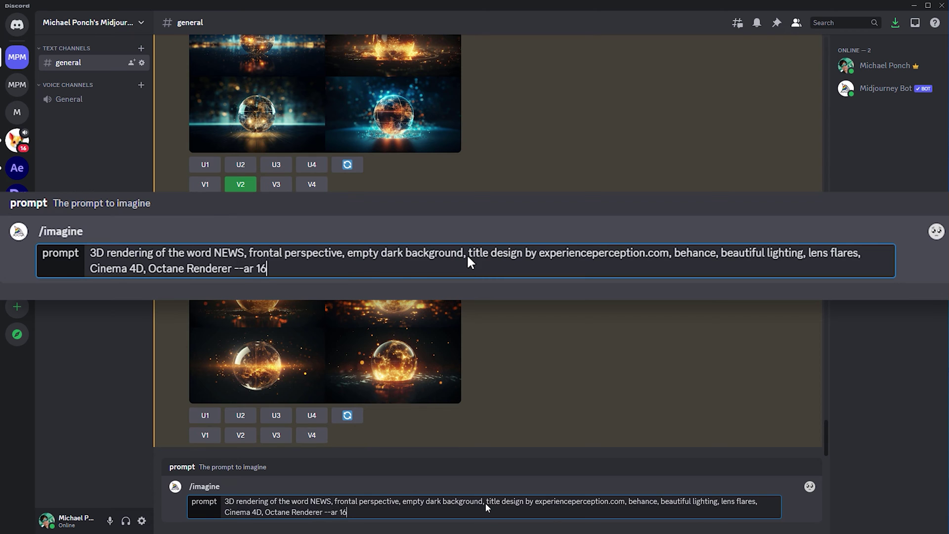
pyautogui.press('Return')
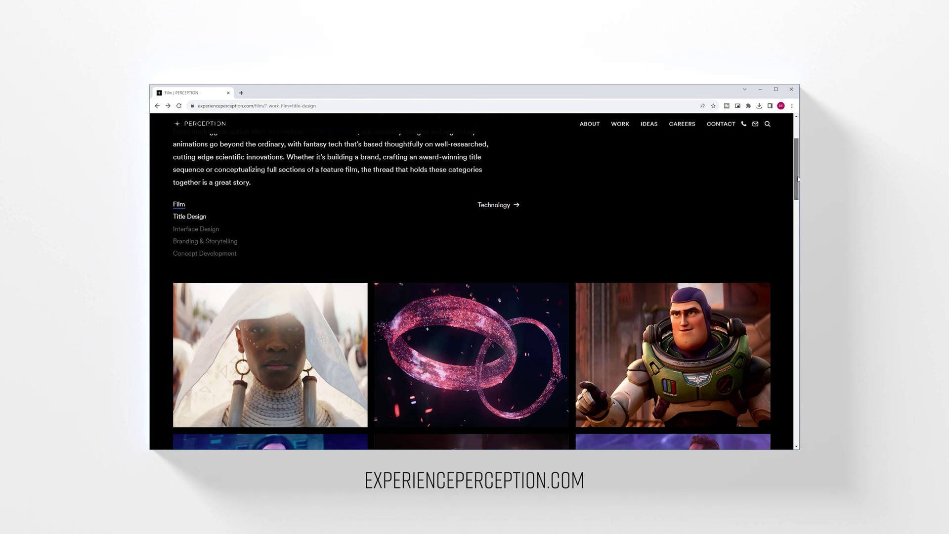
# Step: Scroll down the Title Design page to browse the film thumbnails
pyautogui.moveTo(798, 180); pyautogui.dragTo(797, 238)
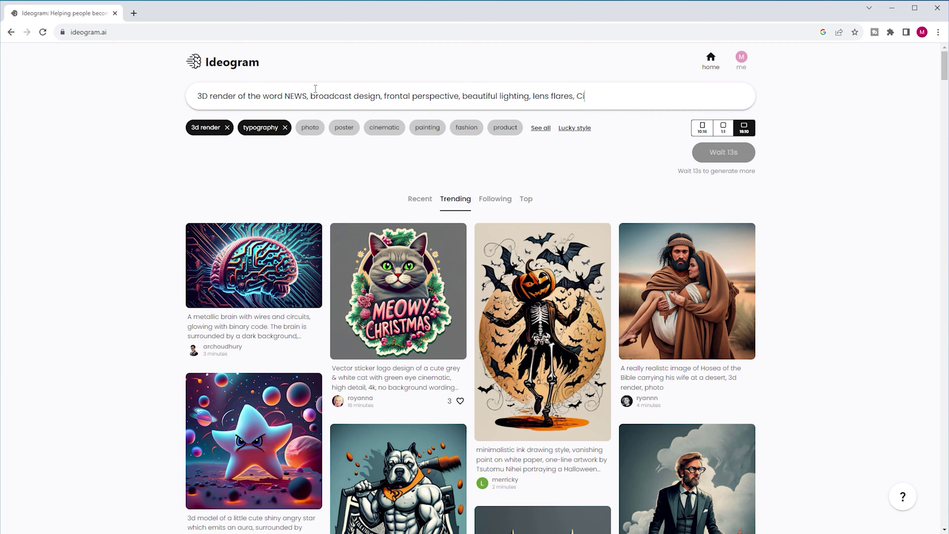
# Step: Finish the NEWS prompt with 'Cinema 4D, Octane Render', generate, and enlarge the fourth result
pyautogui.write('inema 4D, Octan')
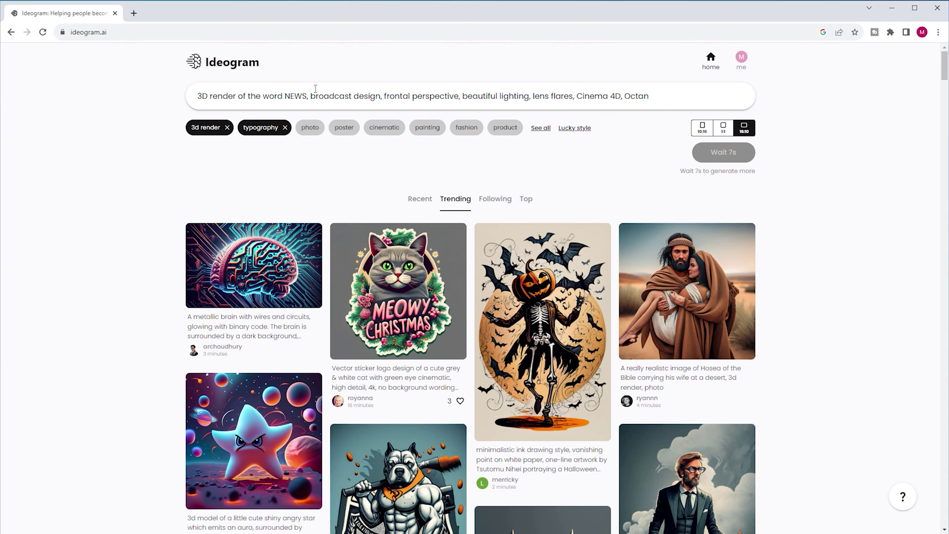
pyautogui.write('e Renderer')
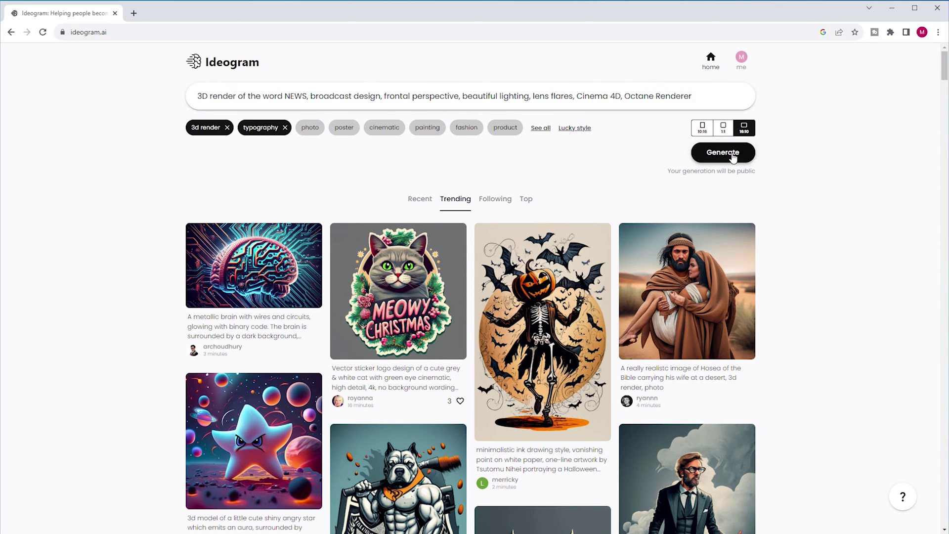
pyautogui.click(733, 156)
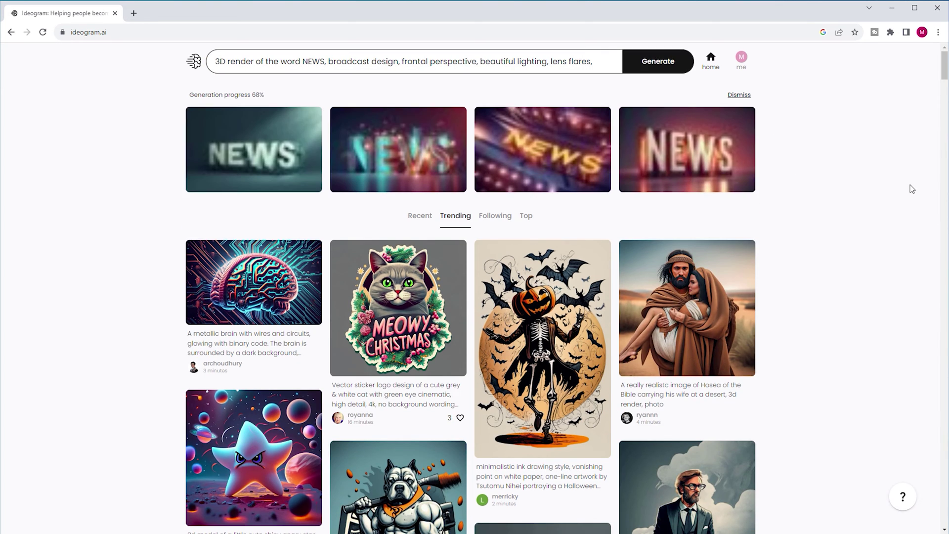
pyautogui.click(748, 173)
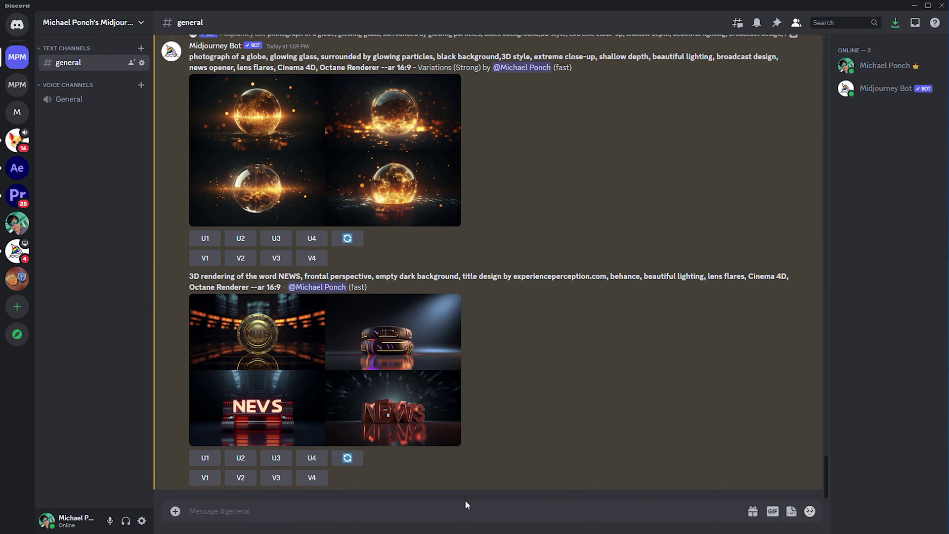
# Step: Reuse the NEWS prompt as 'letter N of glass' with 'electric glows,' added, and send it
pyautogui.moveTo(281, 287); pyautogui.dragTo(199, 274)
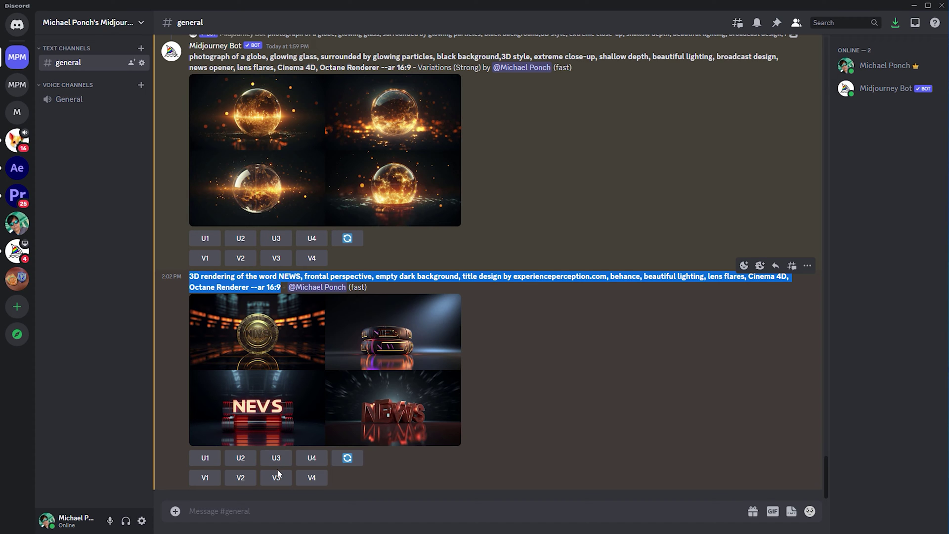
pyautogui.write('/imagine')
pyautogui.press('Tab')
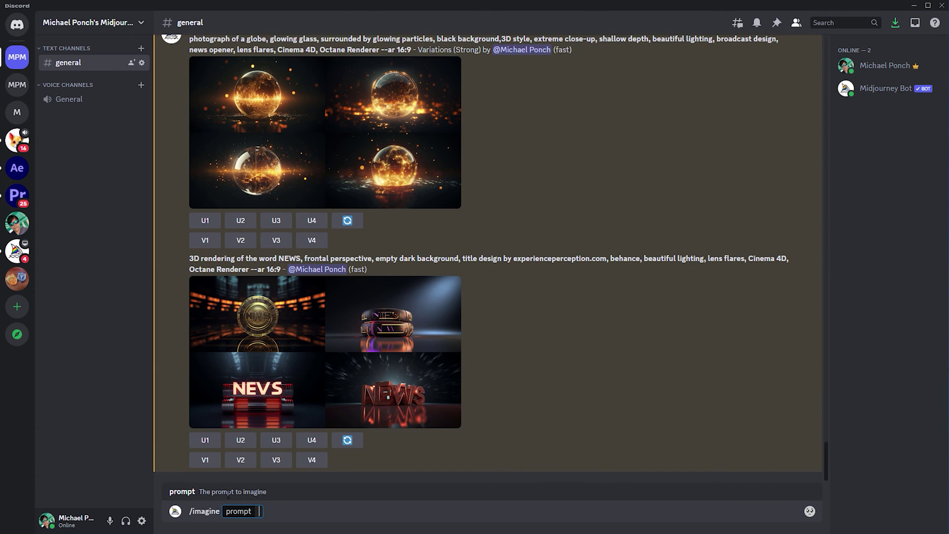
pyautogui.write('3D rendering of the word NEWS, frontal perspective, empty dark background, title design by experienceperception.com, behance, beautiful lighting, lens flares, Cinema 4D, Octane Renderer --ar 16:9')
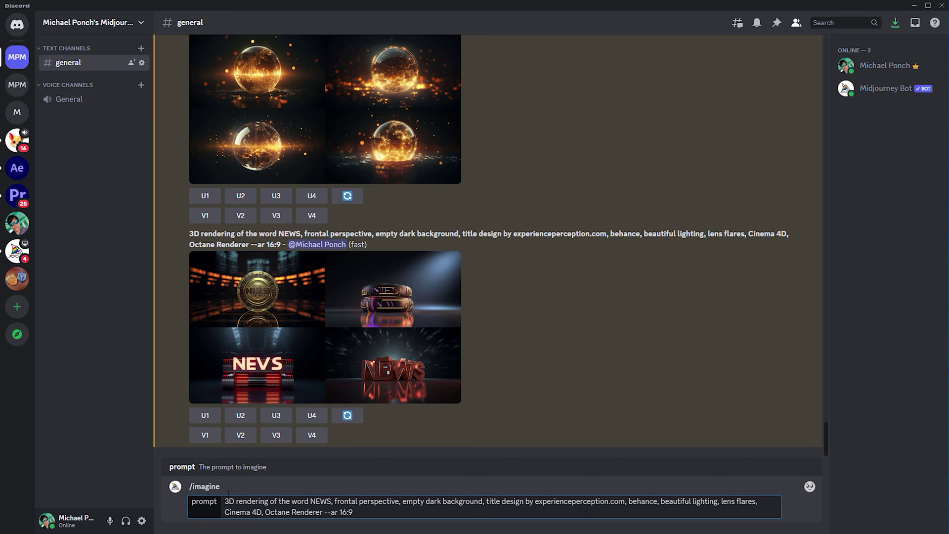
pyautogui.press('BackSpace')
pyautogui.press('BackSpace')
pyautogui.press('BackSpace')
pyautogui.press('BackSpace')
pyautogui.press('BackSpace')
pyautogui.press('BackSpace')
pyautogui.press('BackSpace')
pyautogui.press('BackSpace')
pyautogui.press('BackSpace')
pyautogui.press('BackSpace')
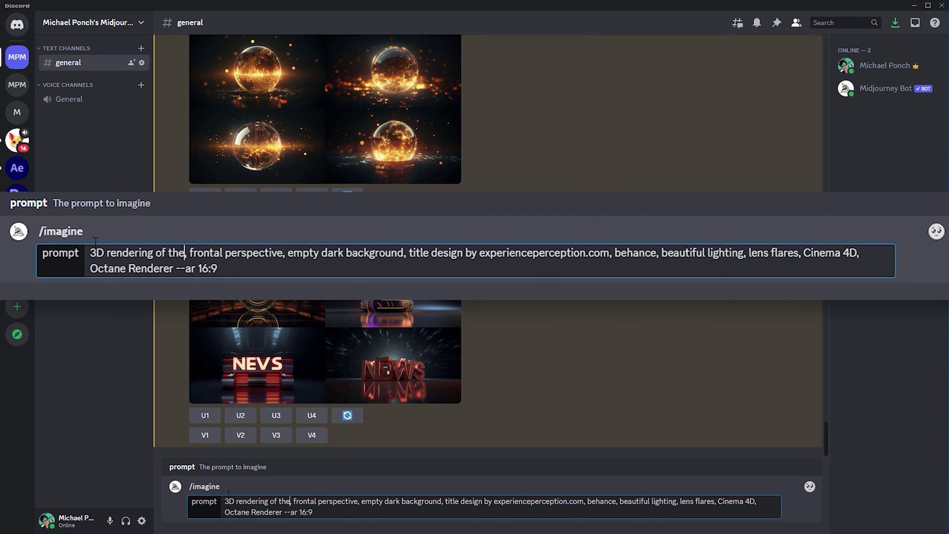
pyautogui.write('letter N of gl')
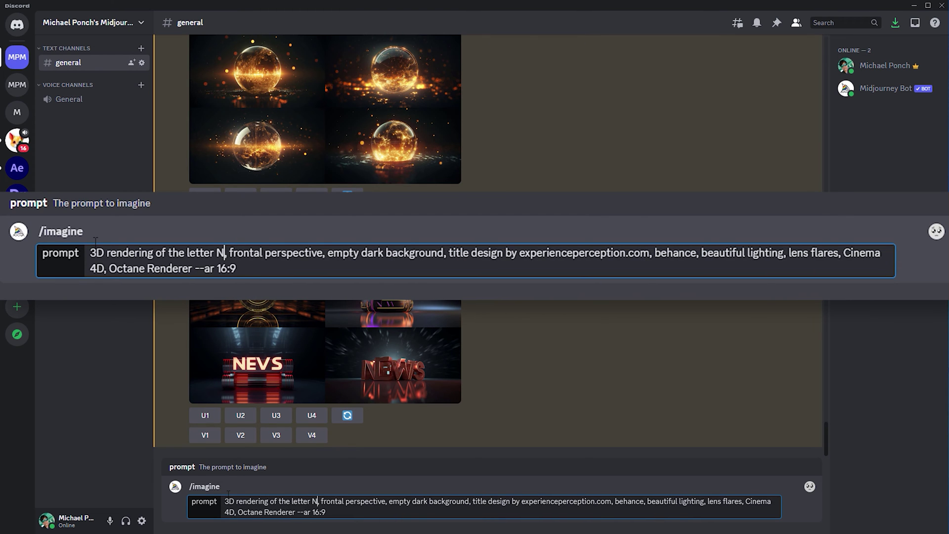
pyautogui.write('ass')
pyautogui.press('Right')
pyautogui.press('Right')
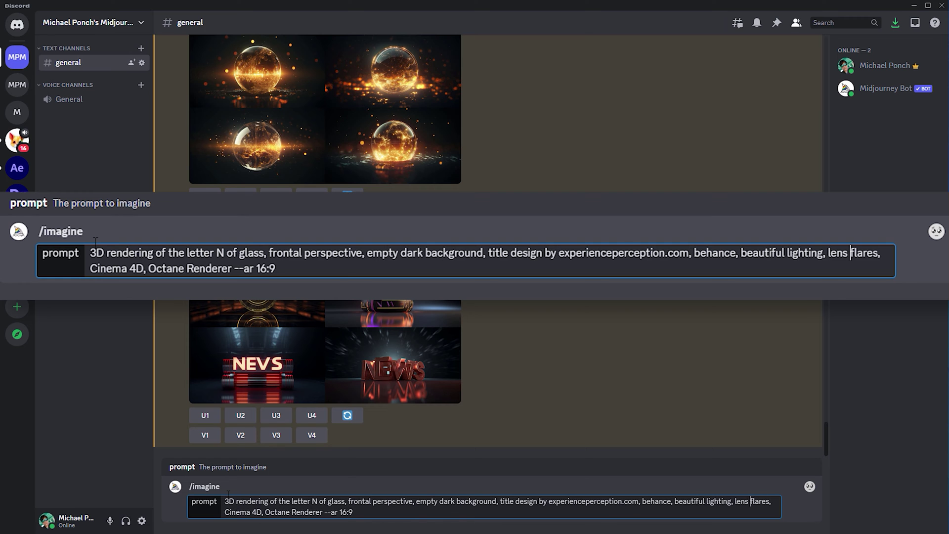
pyautogui.press('Right')
pyautogui.press('Right')
pyautogui.press('Right')
pyautogui.write('electric glows,')
pyautogui.press('Return')
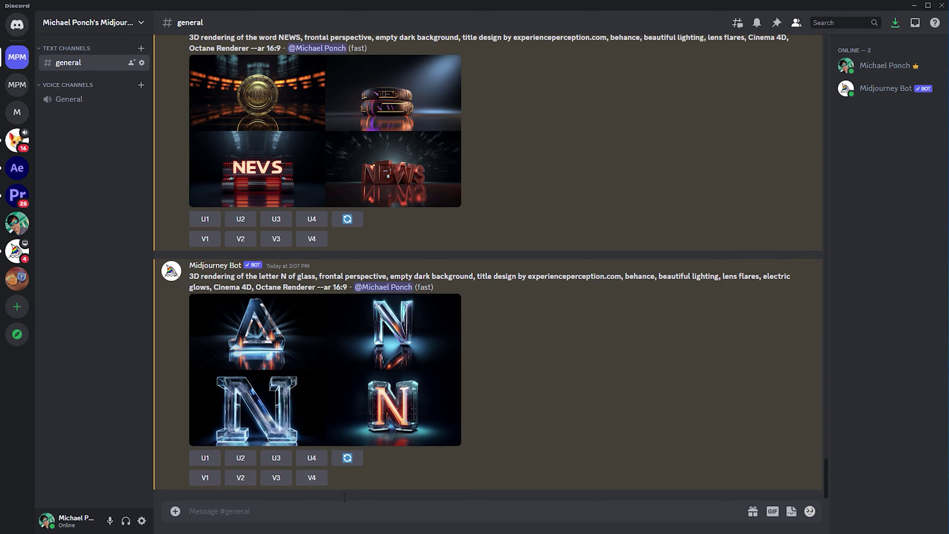
# Step: Strongly vary glass N 4, upscale variation 1, then make subtle variations of that upscale
pyautogui.click(311, 478)
pyautogui.press('Return')
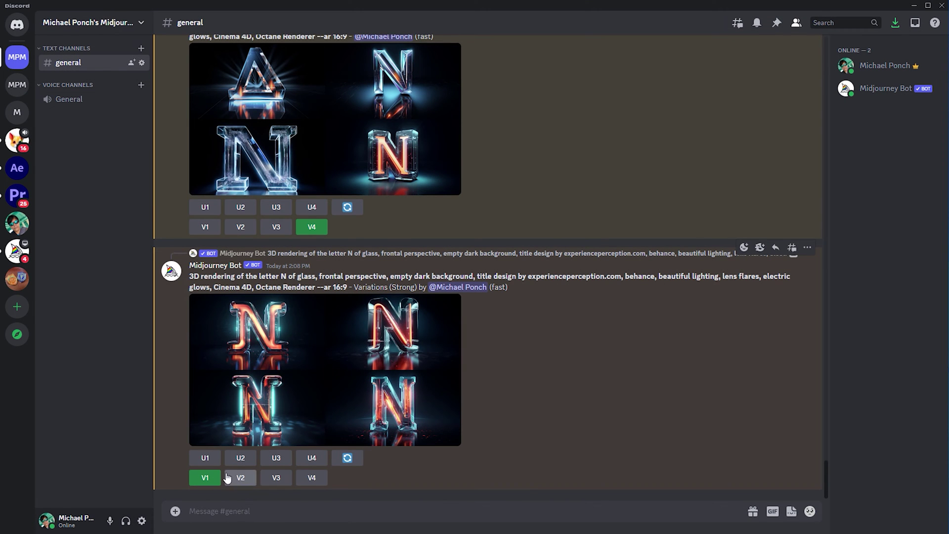
pyautogui.click(208, 460)
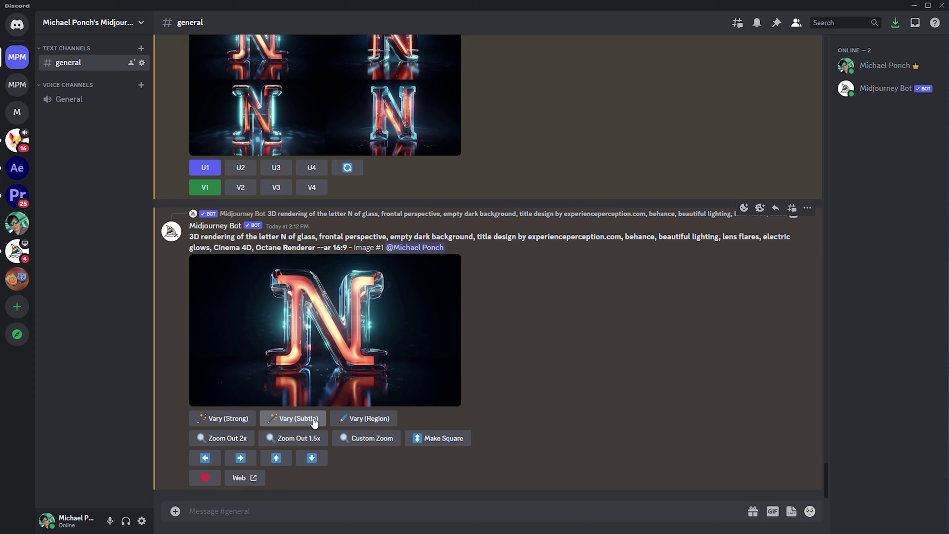
pyautogui.click(314, 419)
pyautogui.click(452, 435)
pyautogui.click(488, 453)
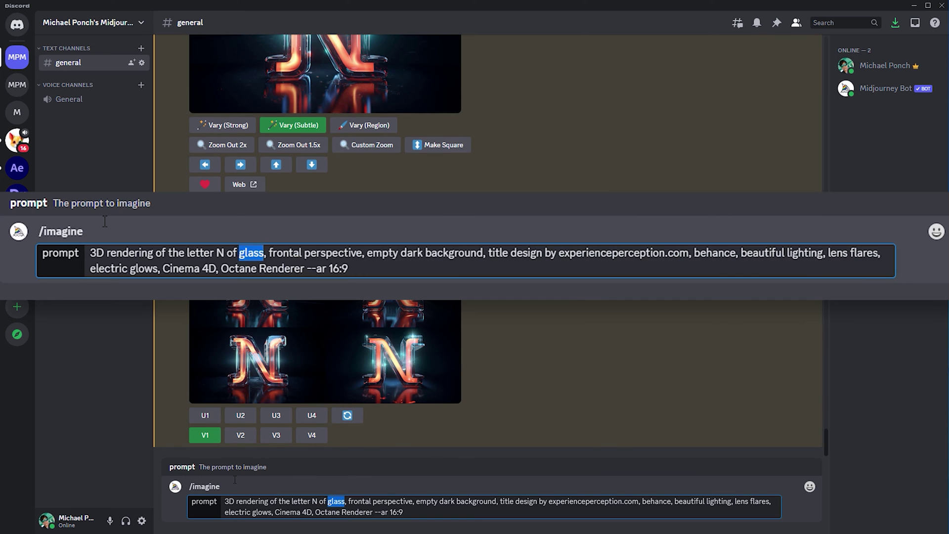
# Step: Resend the letter N prompt with 'gold' instead of glass and preview the grid
pyautogui.write('gold')
pyautogui.press('Return')
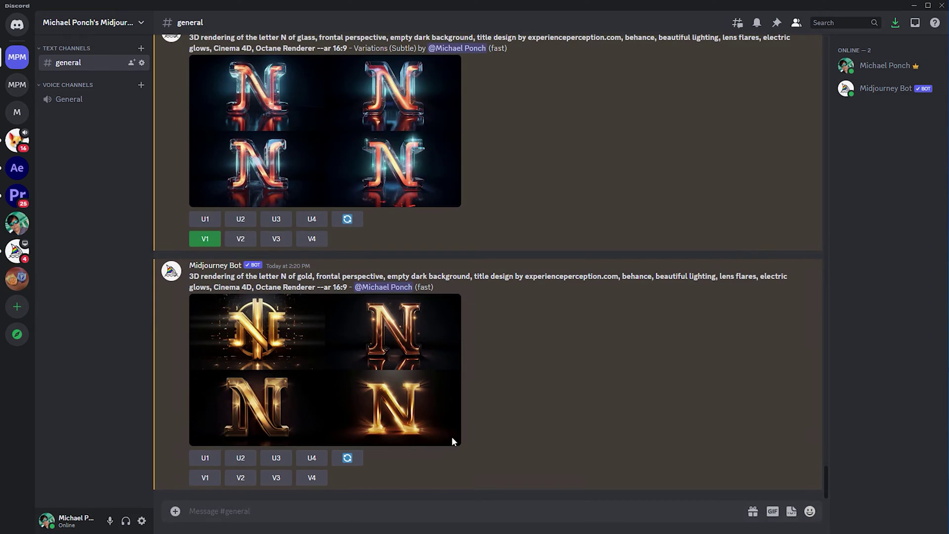
pyautogui.click(452, 437)
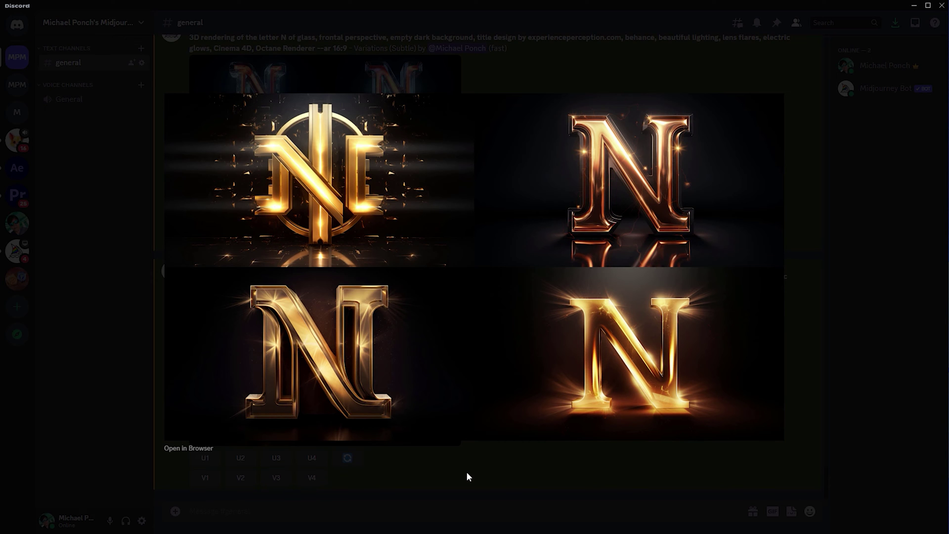
pyautogui.click(468, 471)
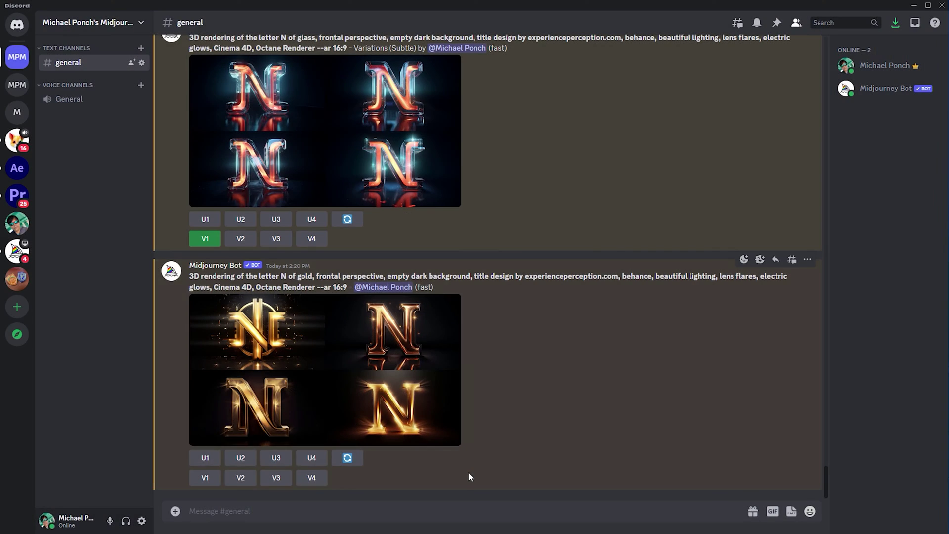
# Step: Upscale the third gold N and make subtle and strong variations of it
pyautogui.click(276, 458)
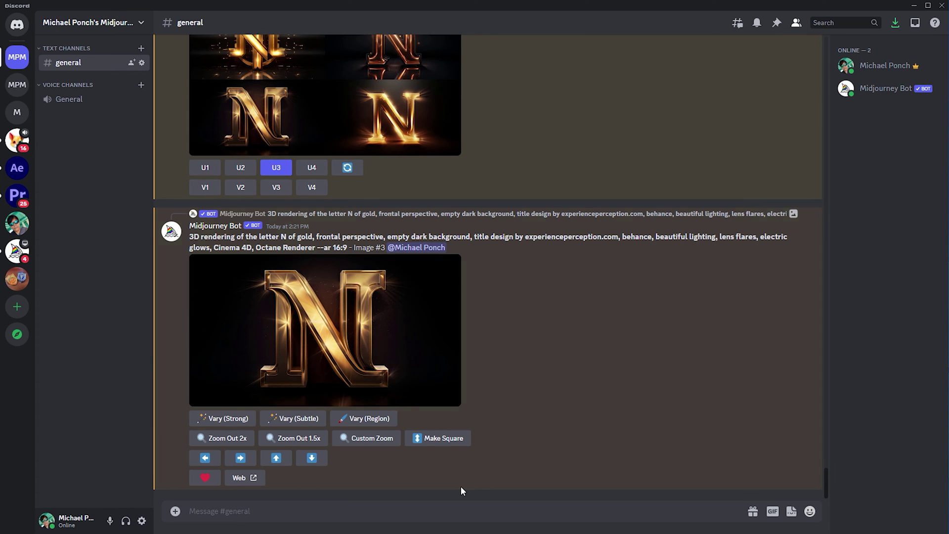
pyautogui.click(294, 418)
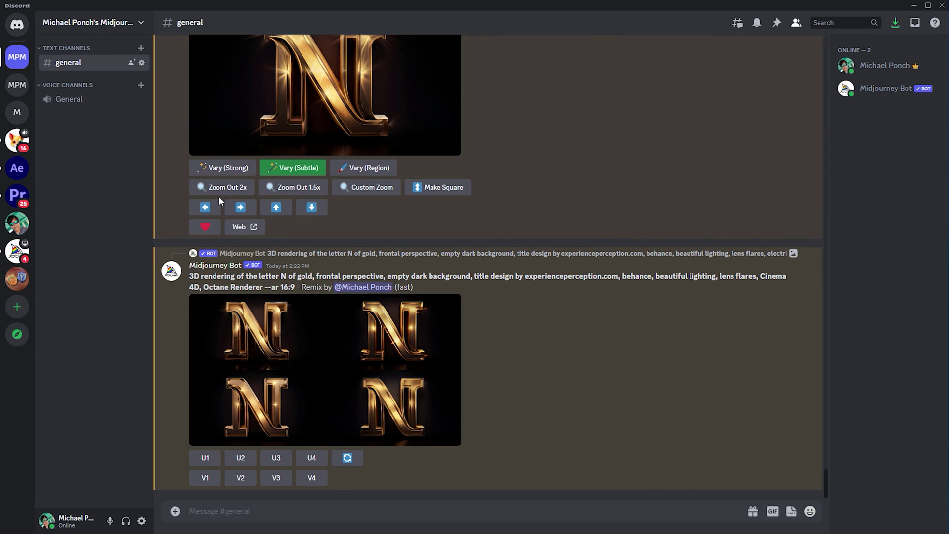
pyautogui.click(223, 167)
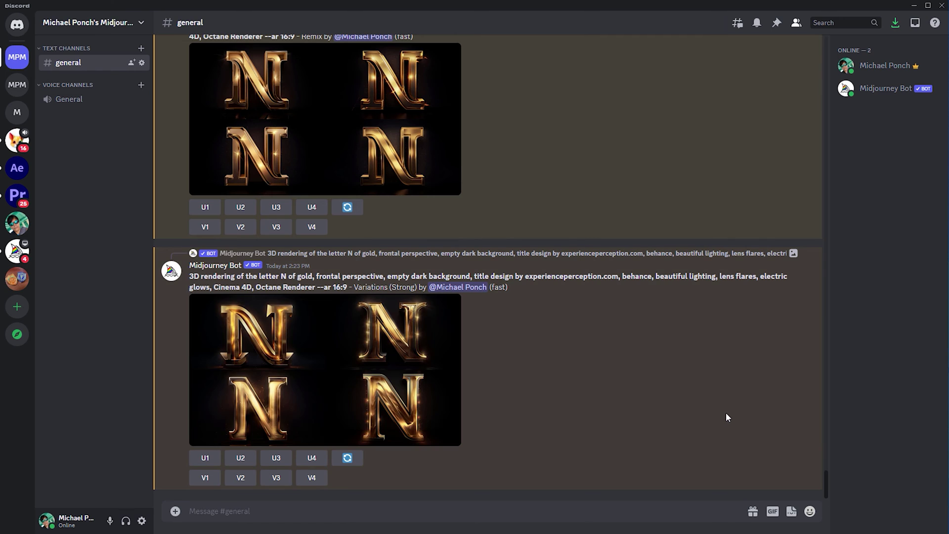
pyautogui.moveTo(826, 482); pyautogui.dragTo(853, 236)
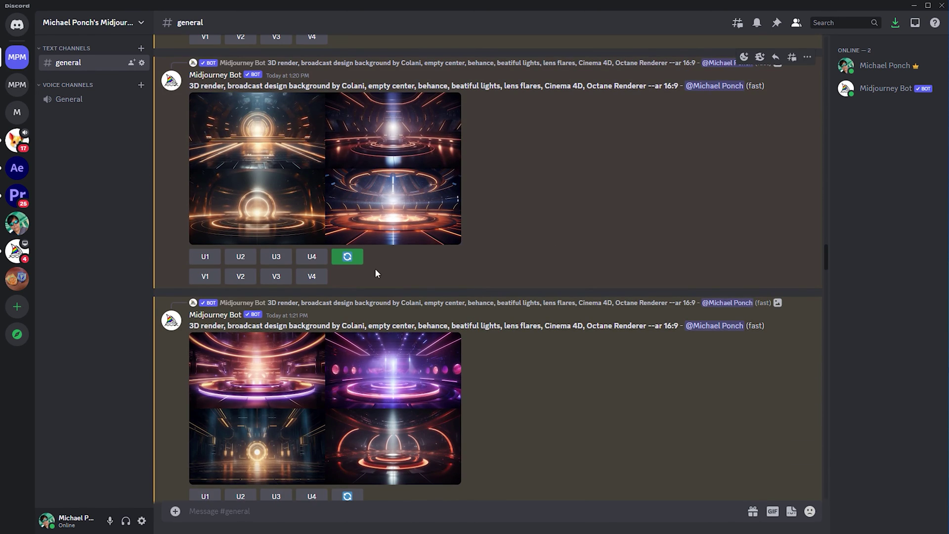
# Step: Remix background image 3 with 'concentric glass rings, dark blue background,'
pyautogui.click(276, 276)
pyautogui.click(574, 275)
pyautogui.write('concentric glass rings,')
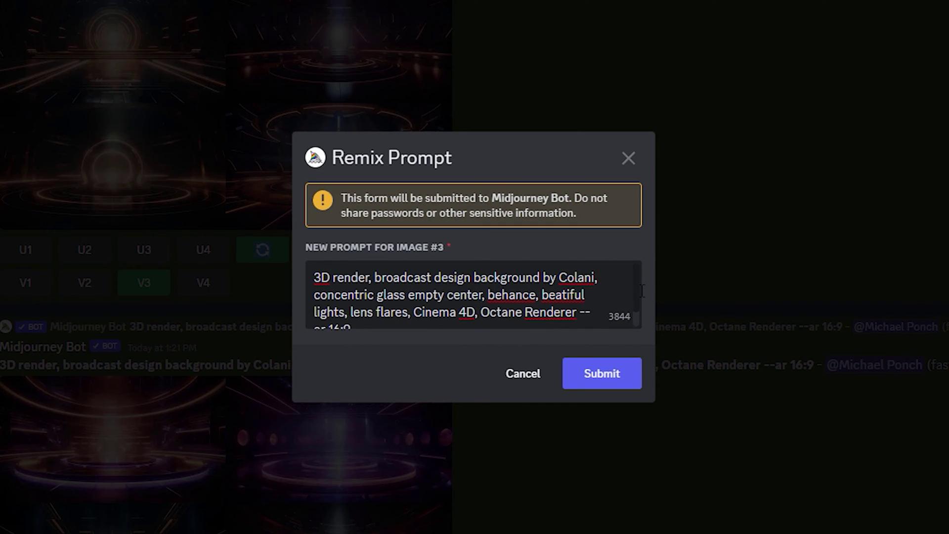
pyautogui.write(' dark blue background,')
pyautogui.press('Return')
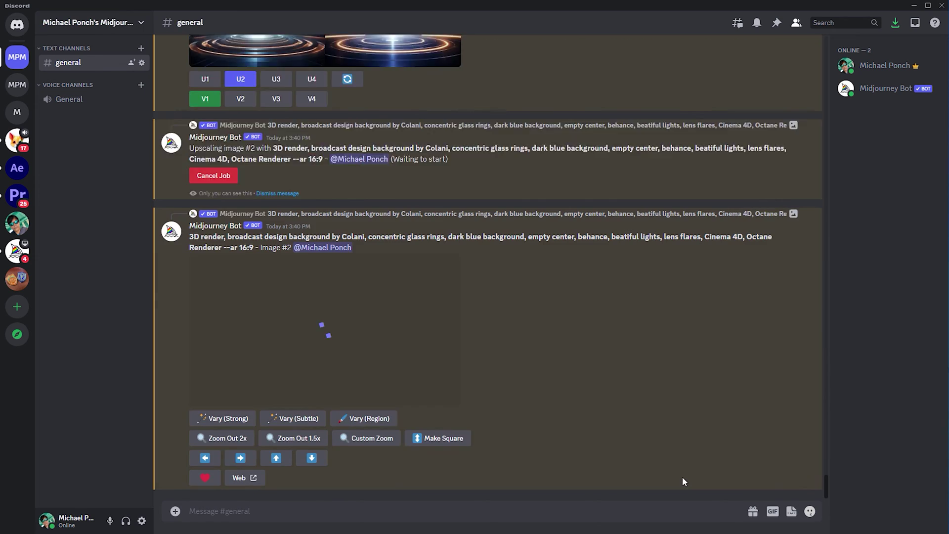
# Step: Strongly vary the ring background, adding 'surrounded by orange glowing particles,' to the prompt
pyautogui.click(235, 418)
pyautogui.click(440, 295)
pyautogui.write('surrounded by orange ')
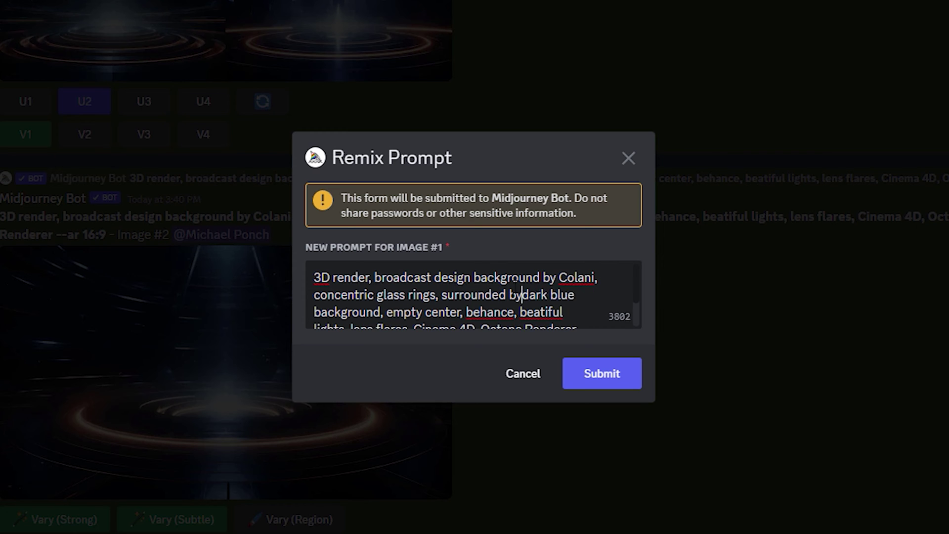
pyautogui.write('glowing particles,')
pyautogui.press('Return')
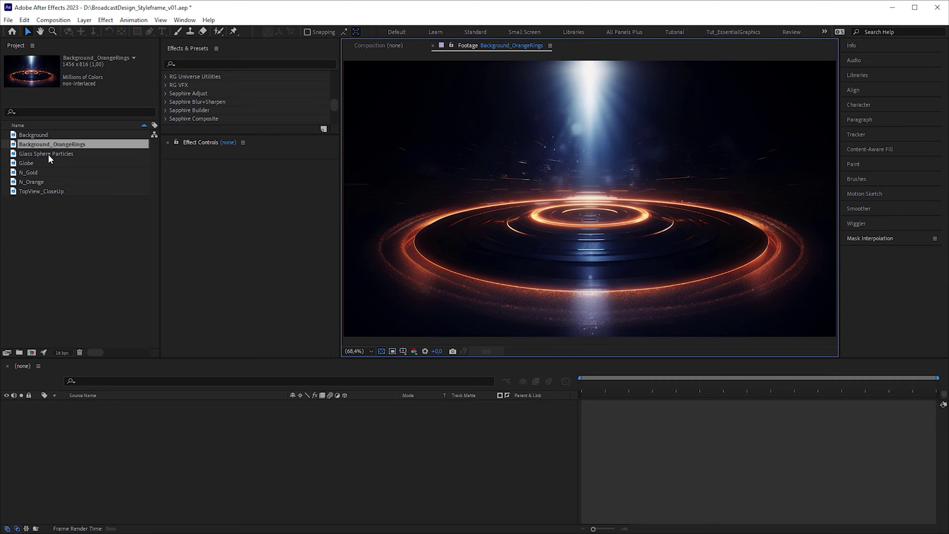
# Step: Preview Background, Glass Sphere Particles, Globe, N_Gold, N_Orange and TopView_CloseUp, then build a composition from Background
pyautogui.doubleClick(33, 135)
pyautogui.doubleClick(37, 153)
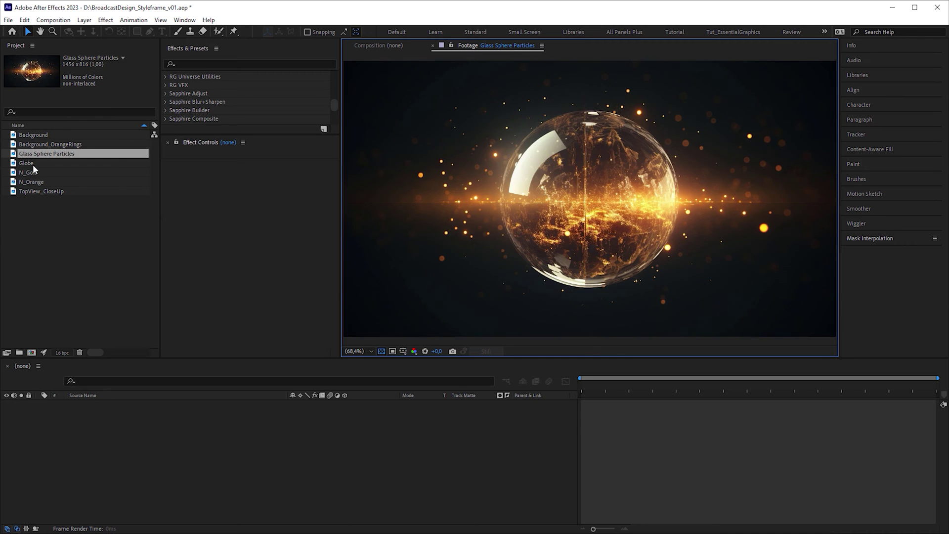
pyautogui.doubleClick(32, 164)
pyautogui.doubleClick(35, 173)
pyautogui.doubleClick(40, 182)
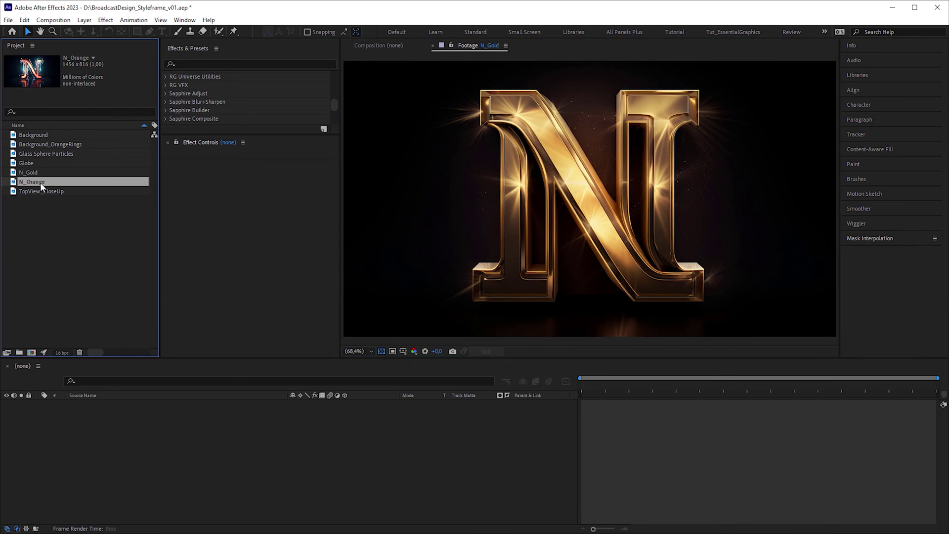
pyautogui.doubleClick(52, 191)
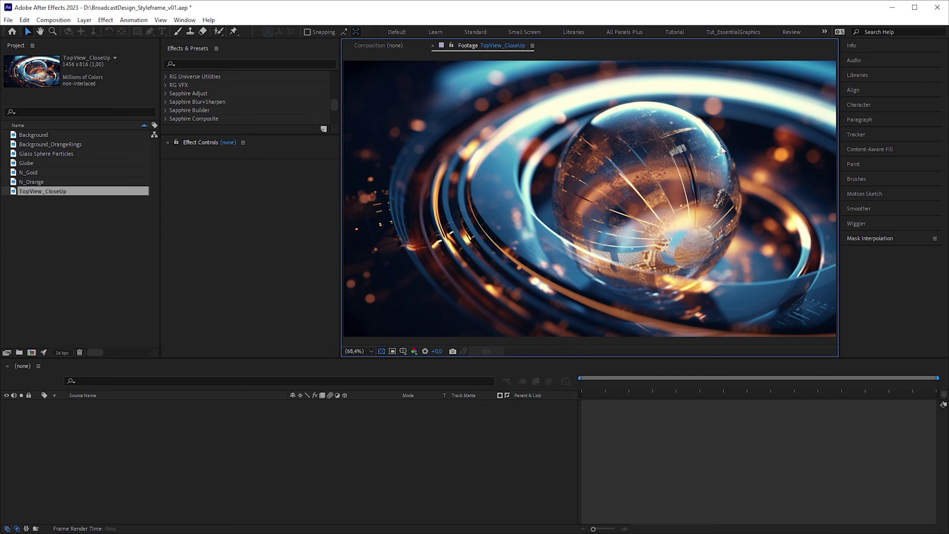
pyautogui.click(68, 194)
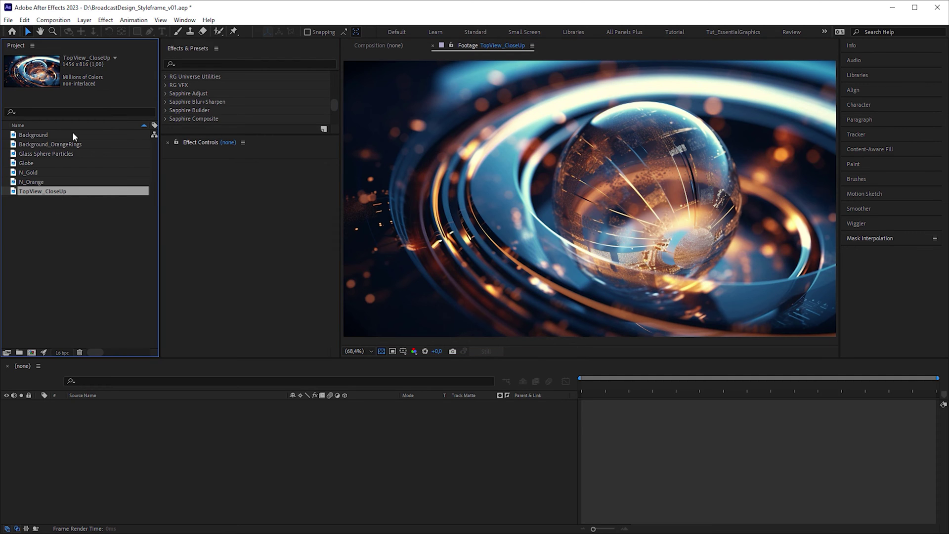
pyautogui.moveTo(46, 134); pyautogui.dragTo(34, 350)
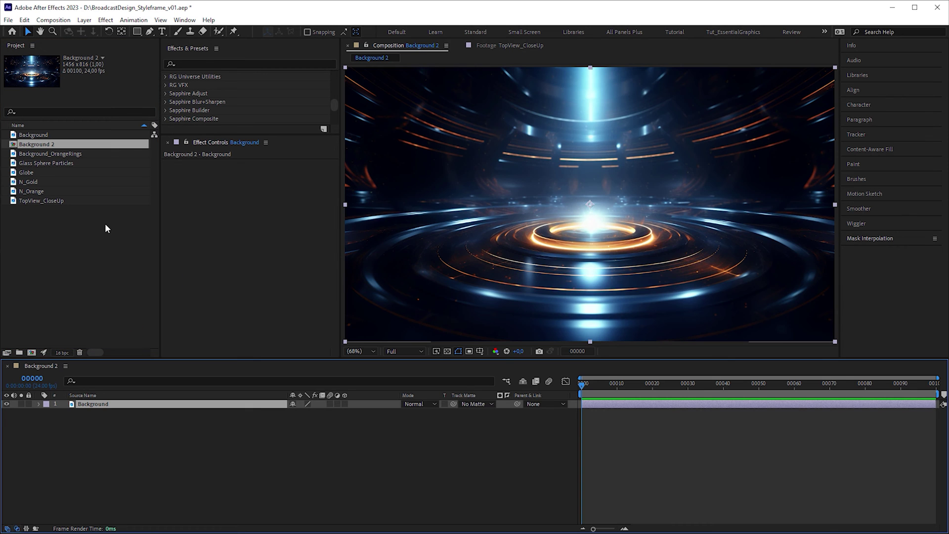
# Step: Rename the composition BroadcastDesign_Styleframe001 and add Background_OrangeRings above the Background layer
pyautogui.click(48, 143)
pyautogui.hotkey('ctrl', 'k')
pyautogui.write('BroadcastDesign_Styleframe001')
pyautogui.press('Return')
pyautogui.moveTo(83, 147); pyautogui.dragTo(143, 408)
# Step: Toggle the orange rings layer to compare, then blend it in Screen mode
pyautogui.click(6, 404)
pyautogui.click(7, 404)
pyautogui.click(6, 404)
pyautogui.click(7, 404)
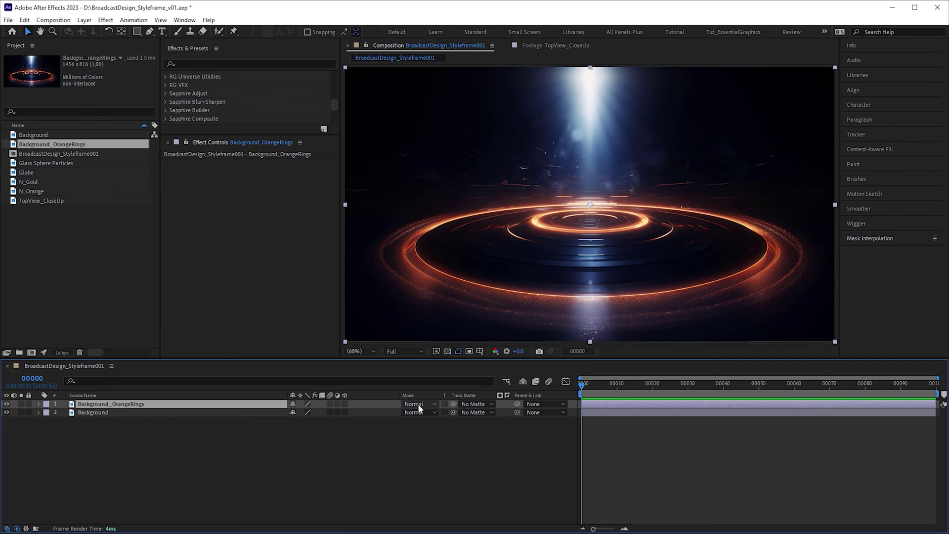
pyautogui.click(418, 404)
pyautogui.click(430, 403)
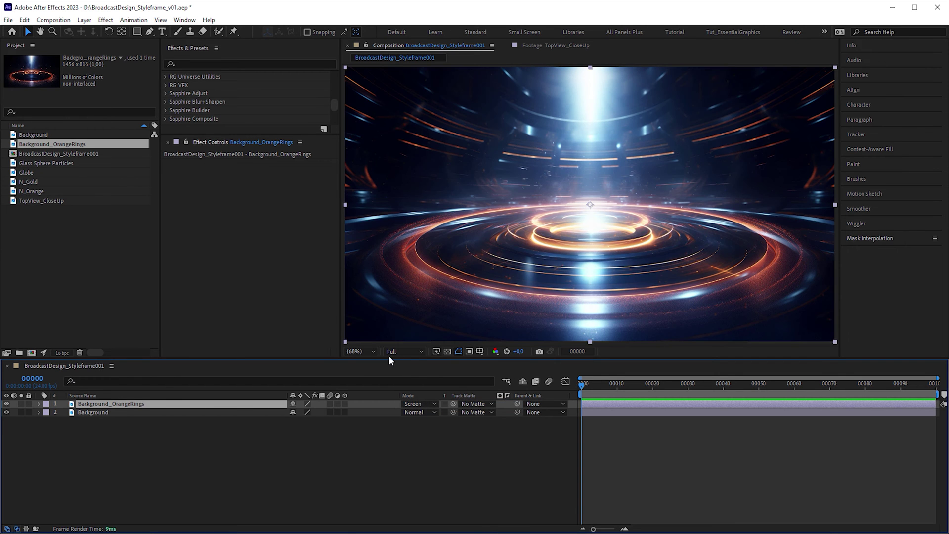
# Step: Nudge the rings layer down and mask an ellipse around the rings
pyautogui.hotkey('shift', 'Down')
pyautogui.hotkey('shift', 'Down')
pyautogui.hotkey('shift', 'Down')
pyautogui.hotkey('shift', 'Down')
pyautogui.press('p')
pyautogui.press(',')
pyautogui.press('q')
pyautogui.moveTo(395, 194); pyautogui.dragTo(777, 324)
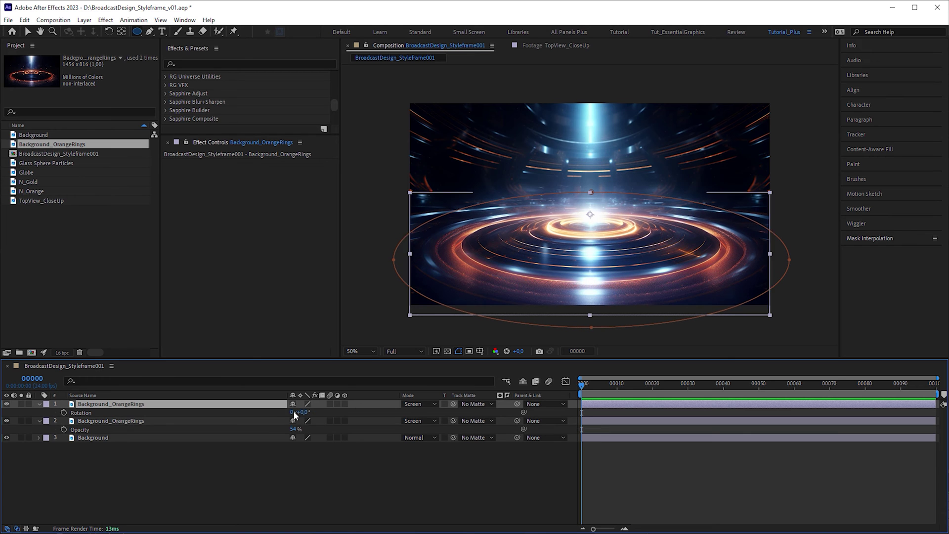
# Step: Rotate the duplicate rings 180°, stretch them to 287% tall, and reposition them
pyautogui.click(302, 412)
pyautogui.write('180')
pyautogui.press('Return')
pyautogui.press('s')
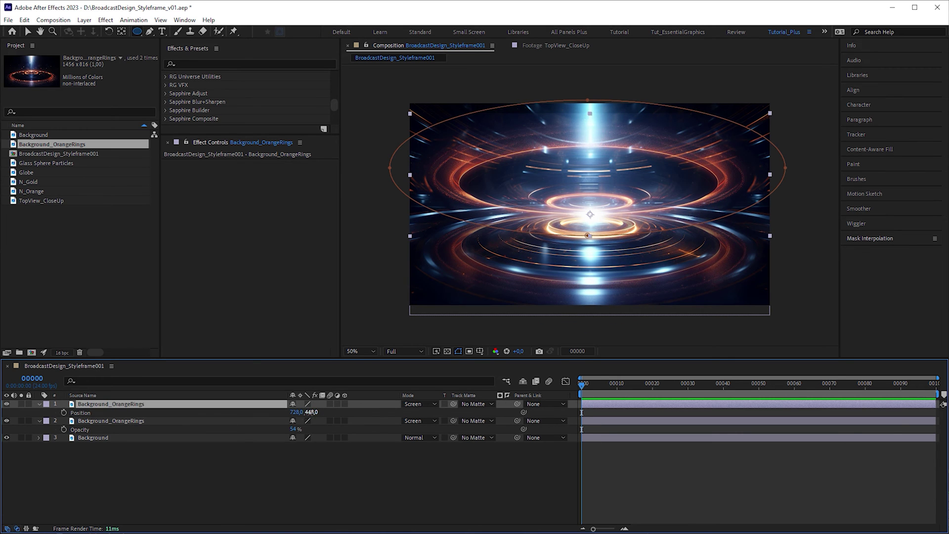
pyautogui.moveTo(320, 412); pyautogui.dragTo(418, 418)
pyautogui.click(588, 193)
pyautogui.moveTo(587, 193); pyautogui.dragTo(589, 314)
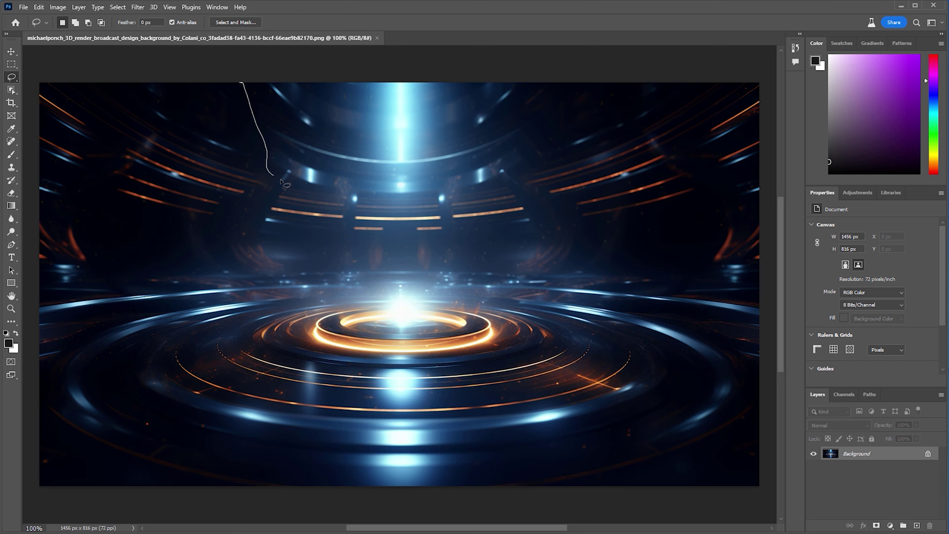
# Step: Generatively fill away the background glows and add Background_NoGlow beneath the rings
pyautogui.moveTo(287, 185); pyautogui.dragTo(311, 82)
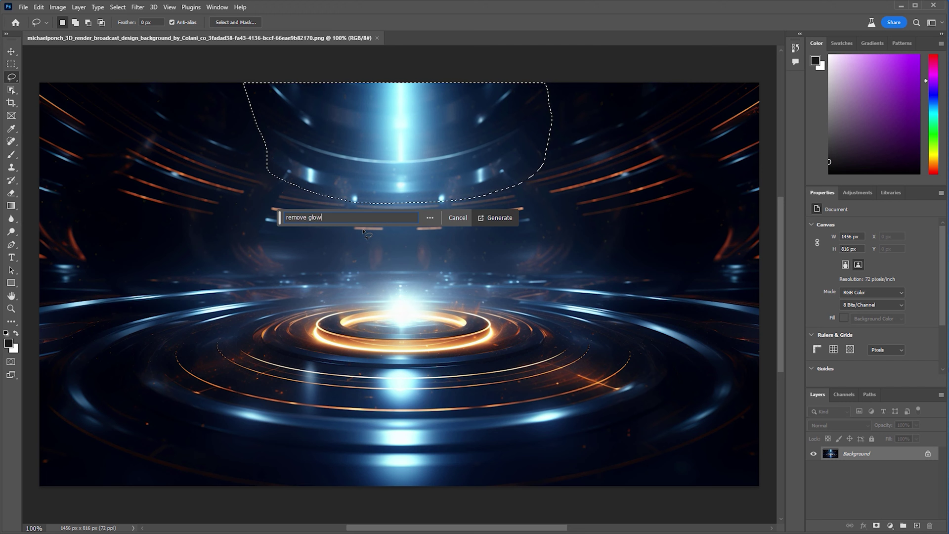
pyautogui.press('Return')
pyautogui.click(450, 350)
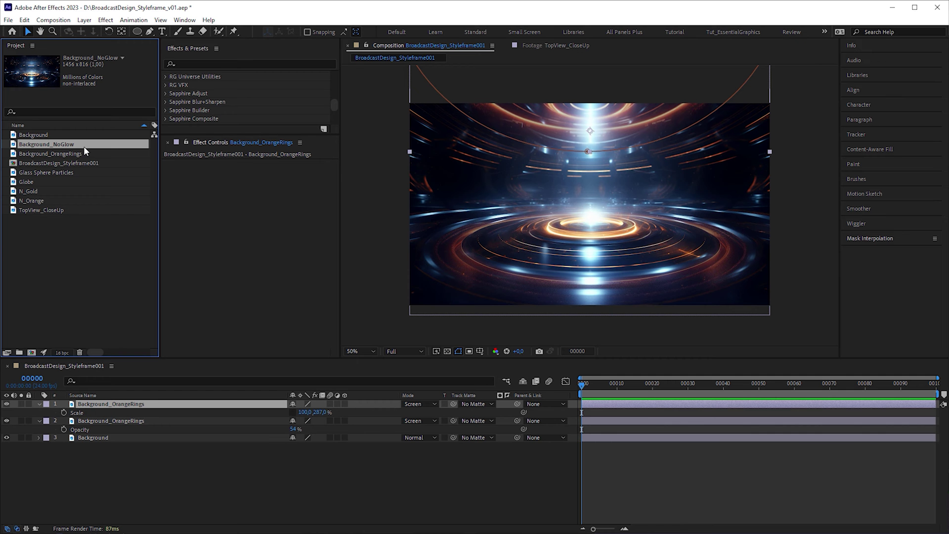
pyautogui.moveTo(86, 152); pyautogui.dragTo(196, 438)
# Step: Add the Globe image as the top layer and blend it in Screen mode
pyautogui.hotkey('ctrl', '`')
pyautogui.moveTo(29, 185); pyautogui.dragTo(148, 409)
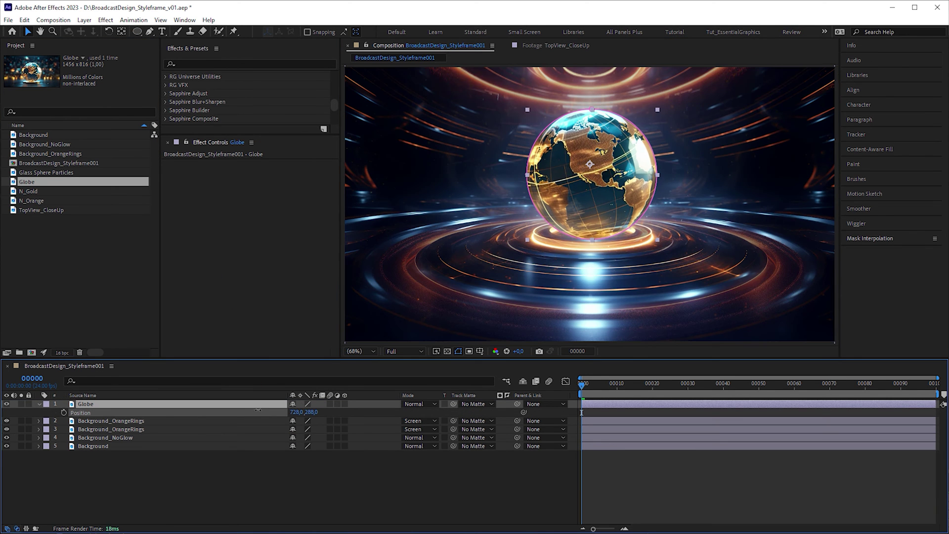
pyautogui.press('p')
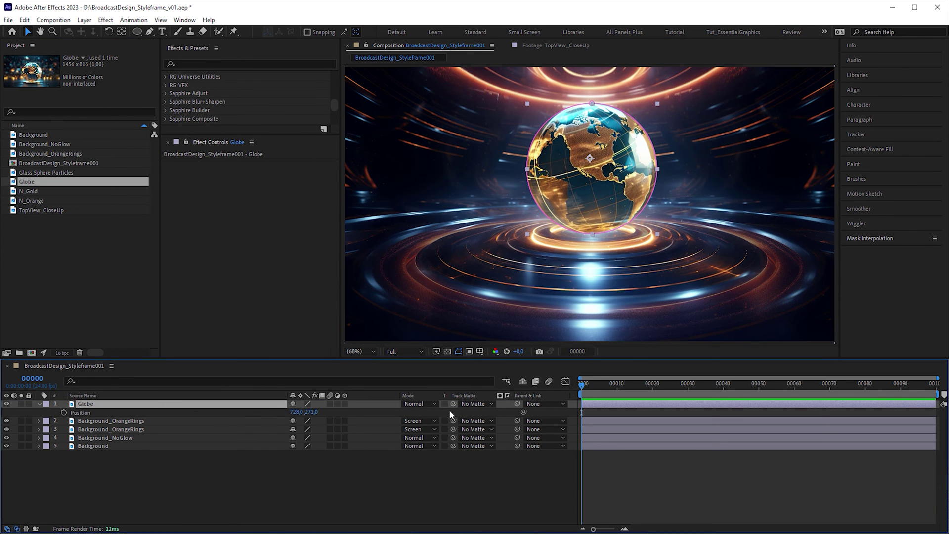
pyautogui.click(417, 405)
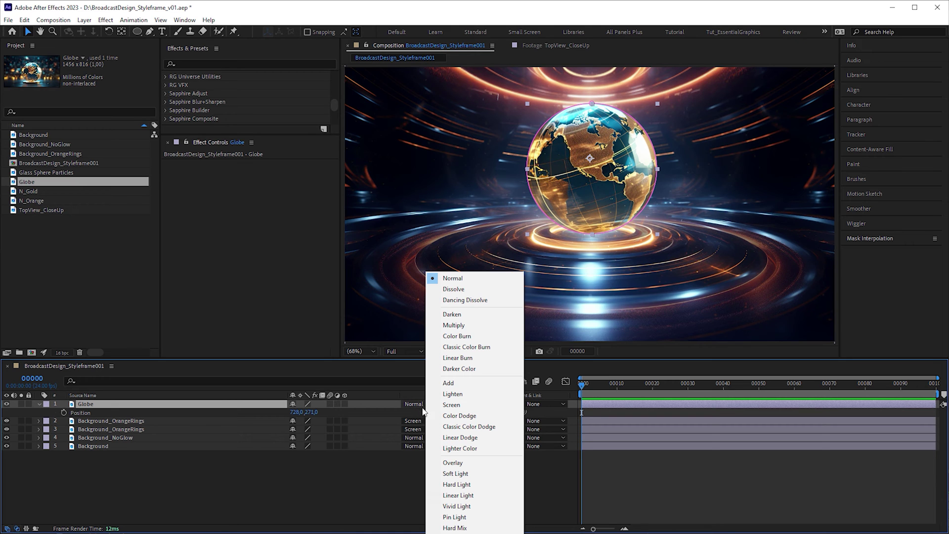
pyautogui.click(467, 406)
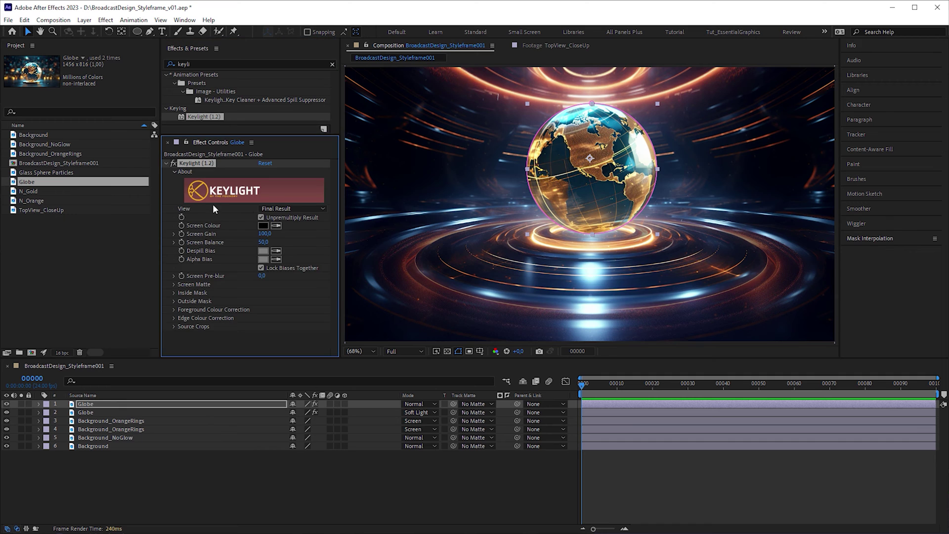
# Step: Key out the globe's dark blue backdrop with Keylight and draw an intersecting mask around it
pyautogui.click(276, 226)
pyautogui.click(562, 157)
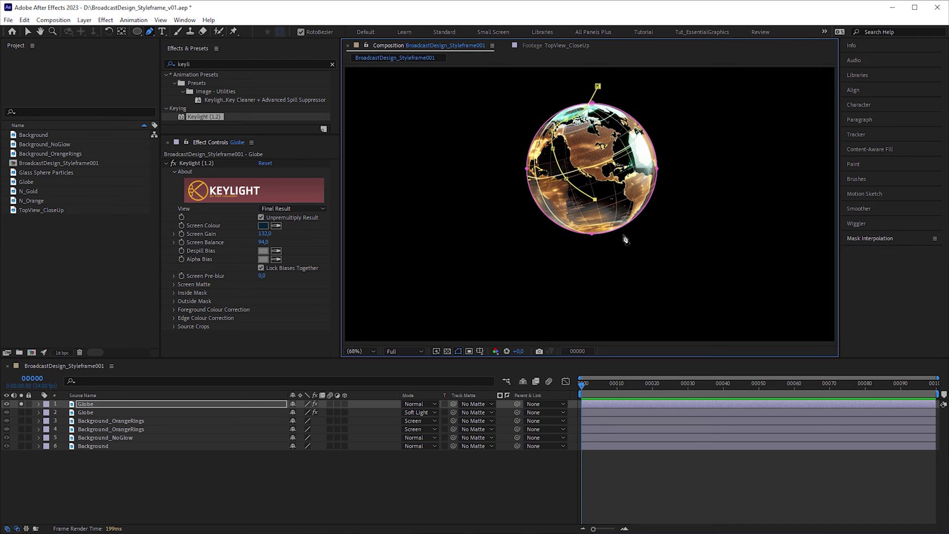
pyautogui.click(659, 251)
pyautogui.click(679, 128)
pyautogui.click(627, 78)
pyautogui.click(627, 109)
pyautogui.press('f')
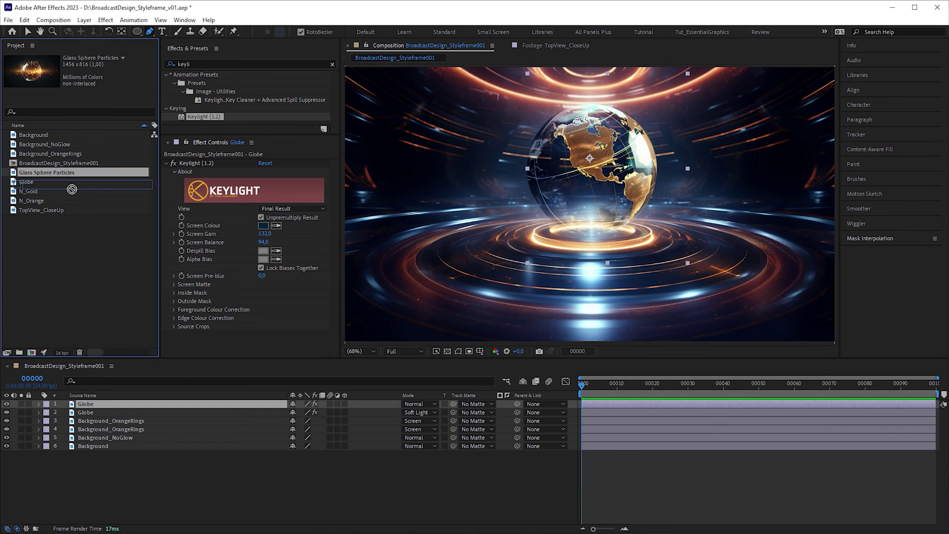
# Step: Set the Glass Sphere Particles layer to Screen mode and solo it to check
pyautogui.click(155, 421)
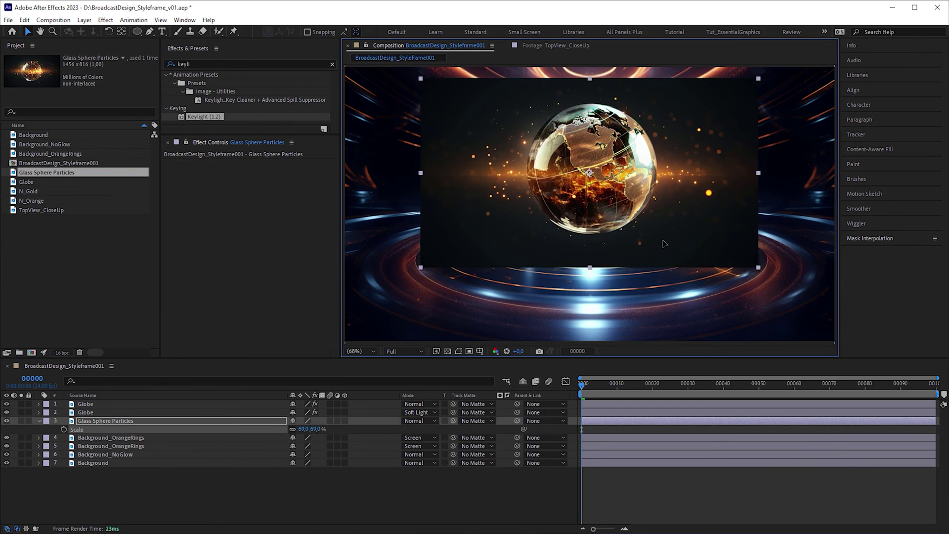
pyautogui.click(420, 420)
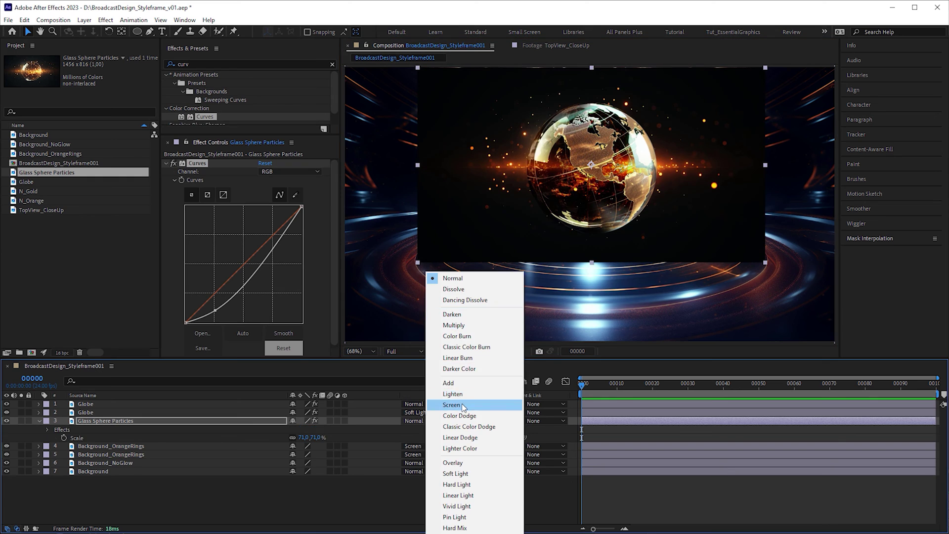
pyautogui.click(451, 405)
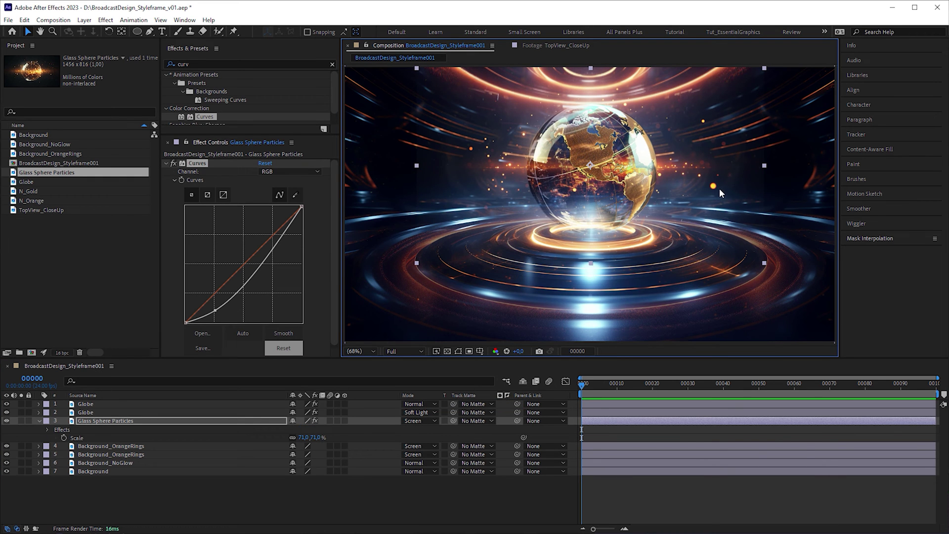
pyautogui.click(22, 421)
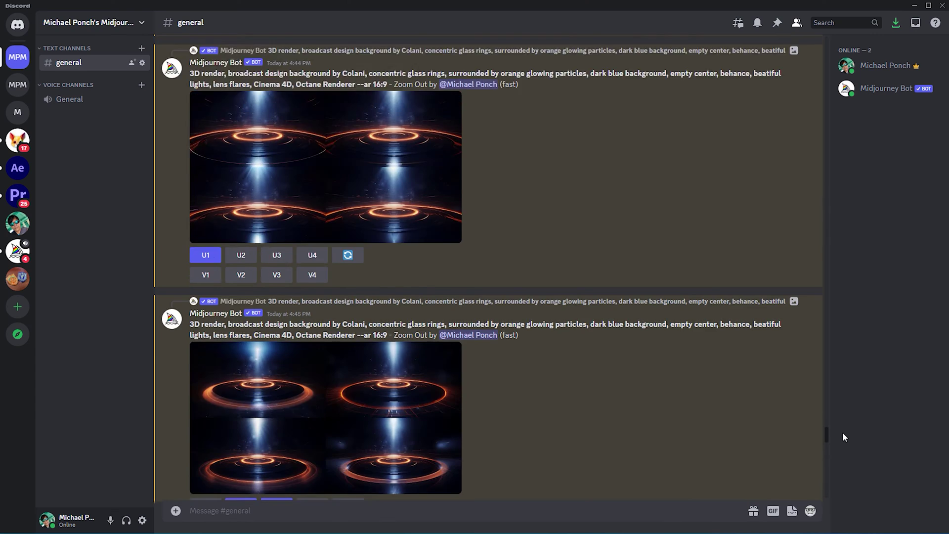
# Step: Rework the prompt: drop the glowing particles phrase, use 'reflections' instead of lighting, and remove the broadcast keywords
pyautogui.scroll(-10, 843, 435)
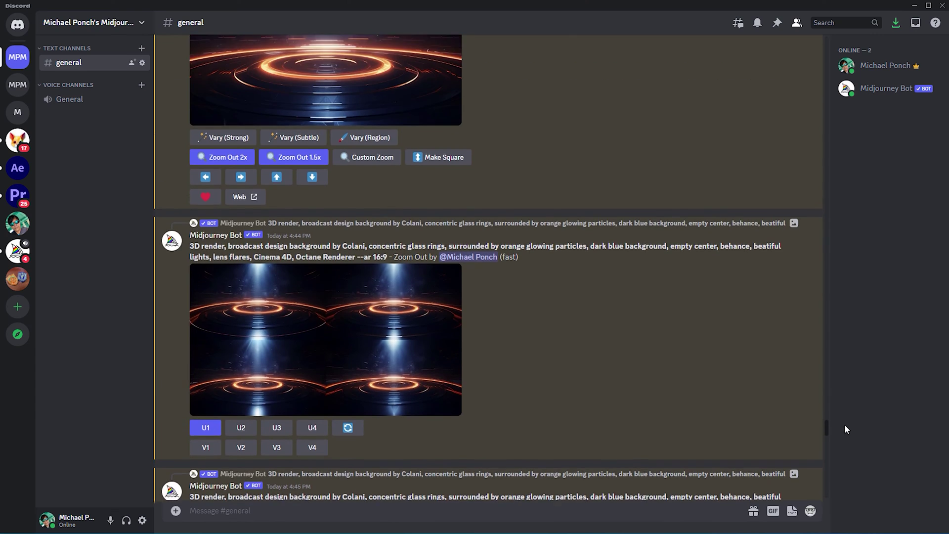
pyautogui.moveTo(412, 315); pyautogui.dragTo(315, 308)
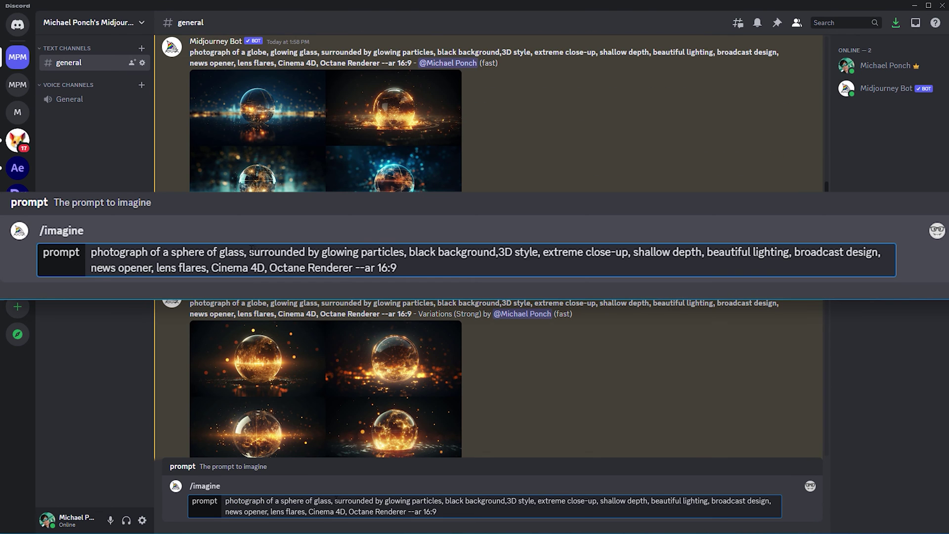
pyautogui.moveTo(334, 499); pyautogui.dragTo(441, 501)
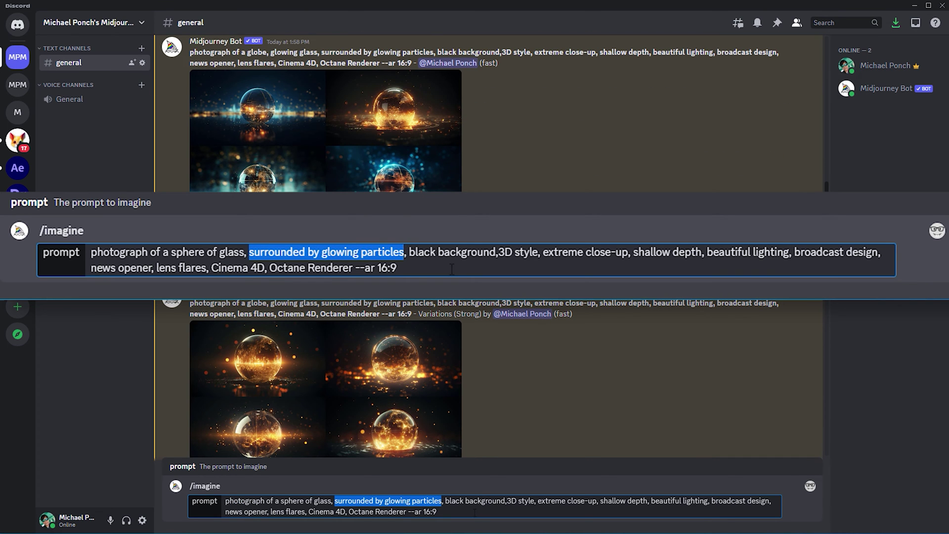
pyautogui.press('BackSpace')
pyautogui.press('BackSpace')
pyautogui.press('BackSpace')
pyautogui.moveTo(598, 502); pyautogui.dragTo(588, 501)
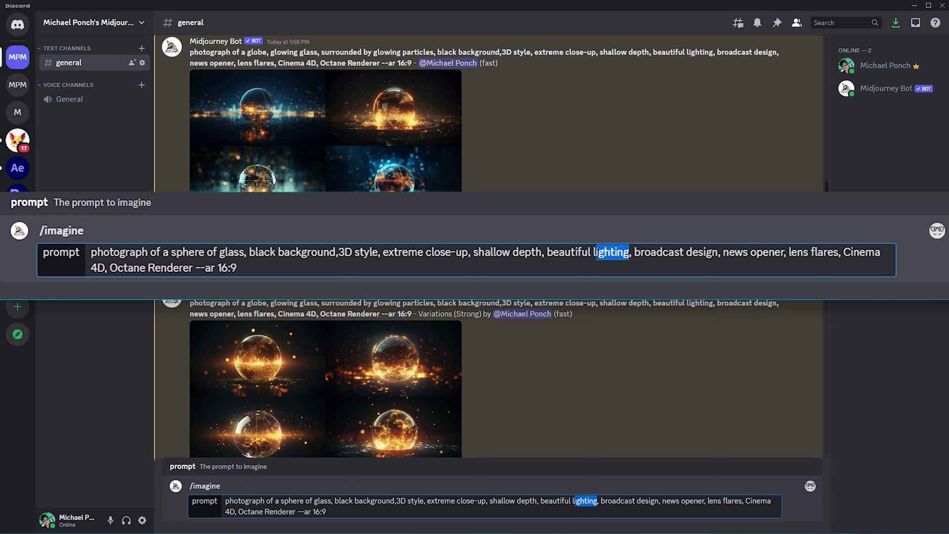
pyautogui.write('reflectio')
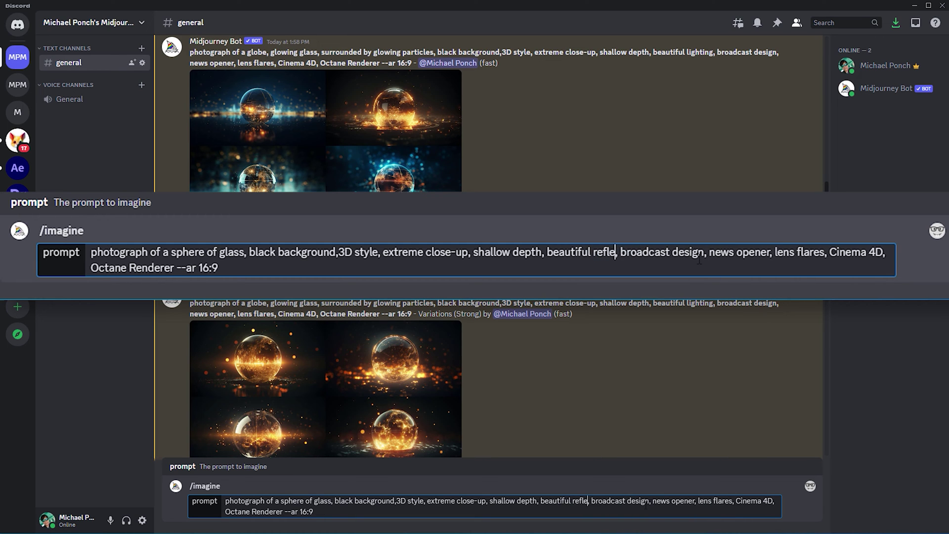
pyautogui.write('ns')
pyautogui.moveTo(753, 500); pyautogui.dragTo(610, 501)
pyautogui.press('BackSpace')
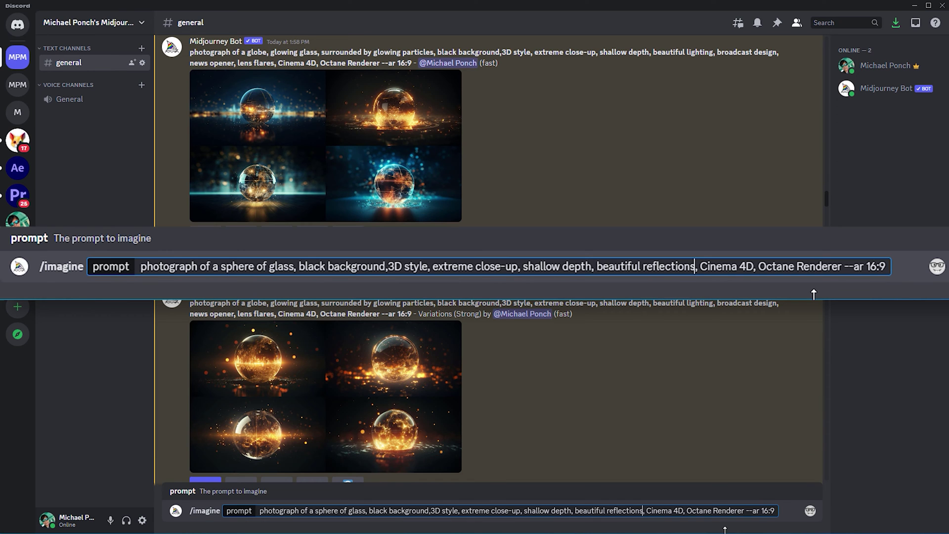
pyautogui.press('Return')
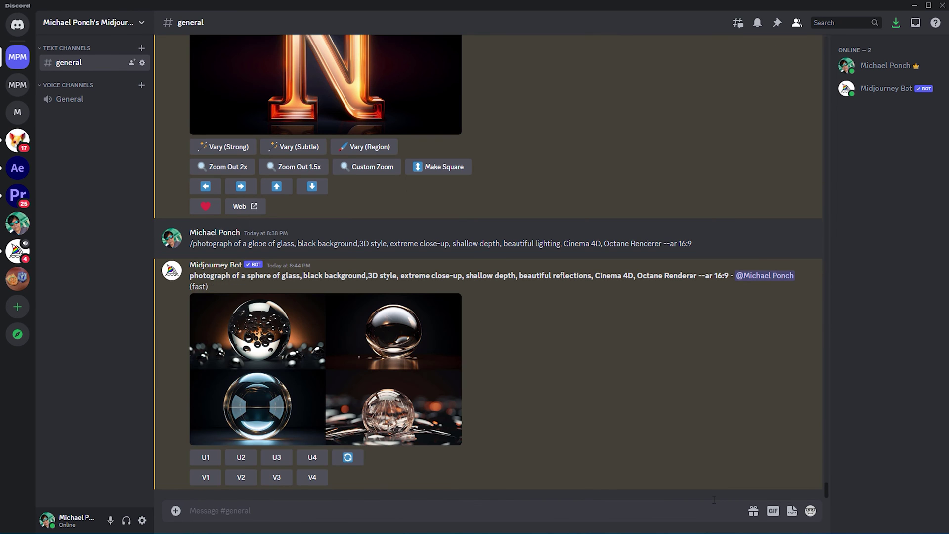
# Step: Make strong variations of the third sphere, upscale U3, and open the result
pyautogui.click(276, 477)
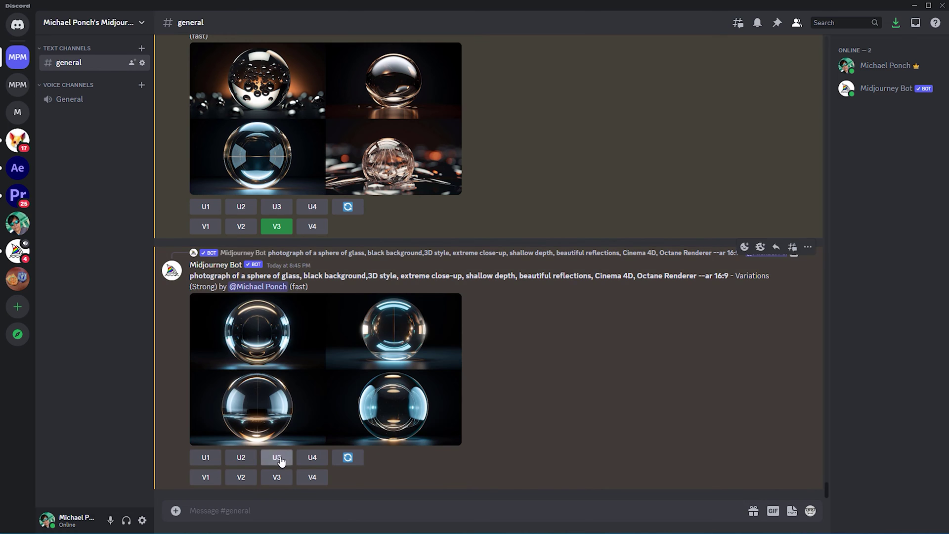
pyautogui.click(276, 457)
pyautogui.click(360, 348)
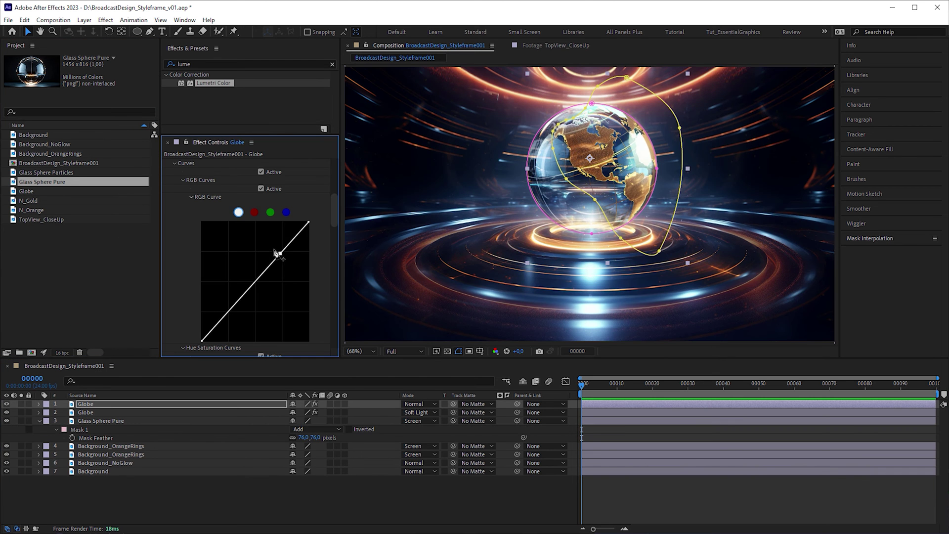
# Step: Brighten the globe's RGB curve and add N_Gold and N_Orange as top layers
pyautogui.moveTo(277, 257); pyautogui.dragTo(257, 251)
pyautogui.moveTo(32, 200); pyautogui.dragTo(140, 404)
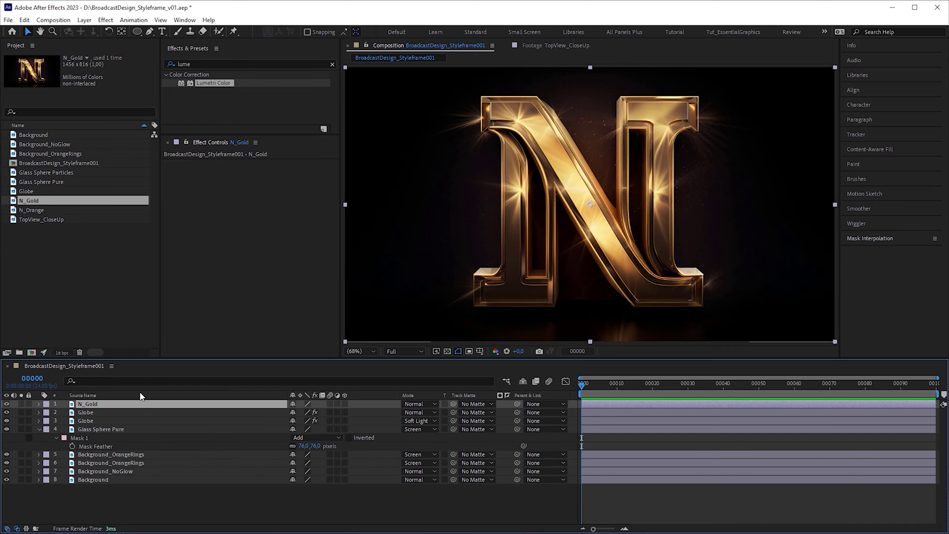
pyautogui.moveTo(39, 211); pyautogui.dragTo(158, 405)
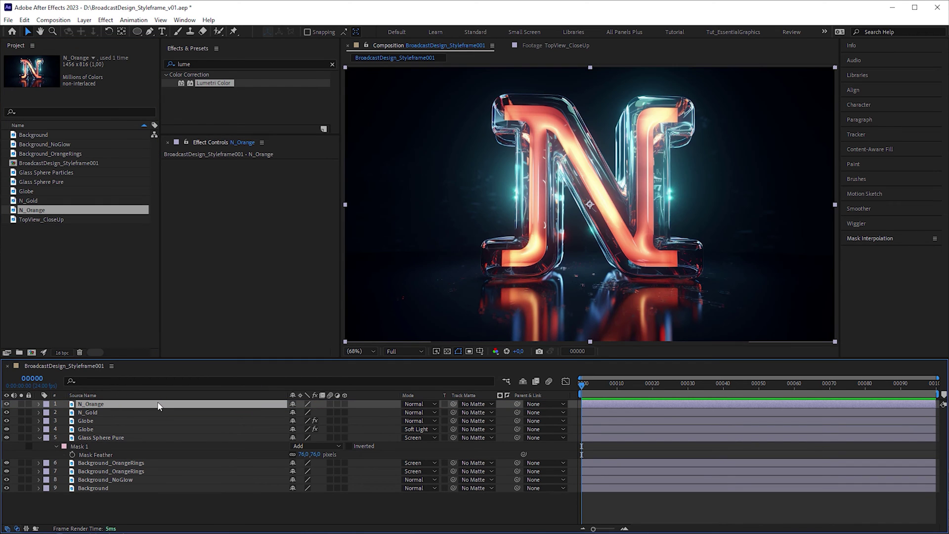
# Step: Set N_Orange to Screen mode, scale it to 108%, and darken it with Curves
pyautogui.click(420, 404)
pyautogui.click(450, 394)
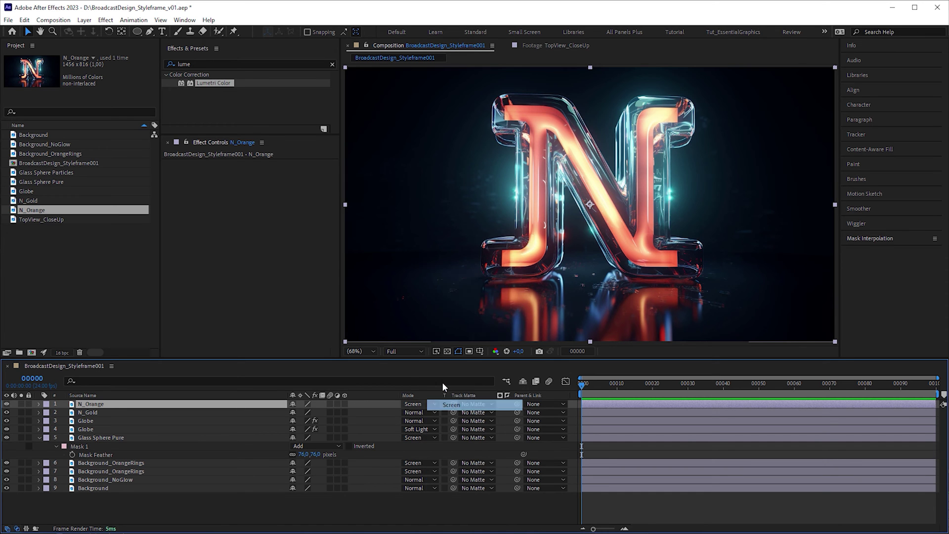
pyautogui.press('s')
pyautogui.moveTo(302, 412); pyautogui.dragTo(322, 412)
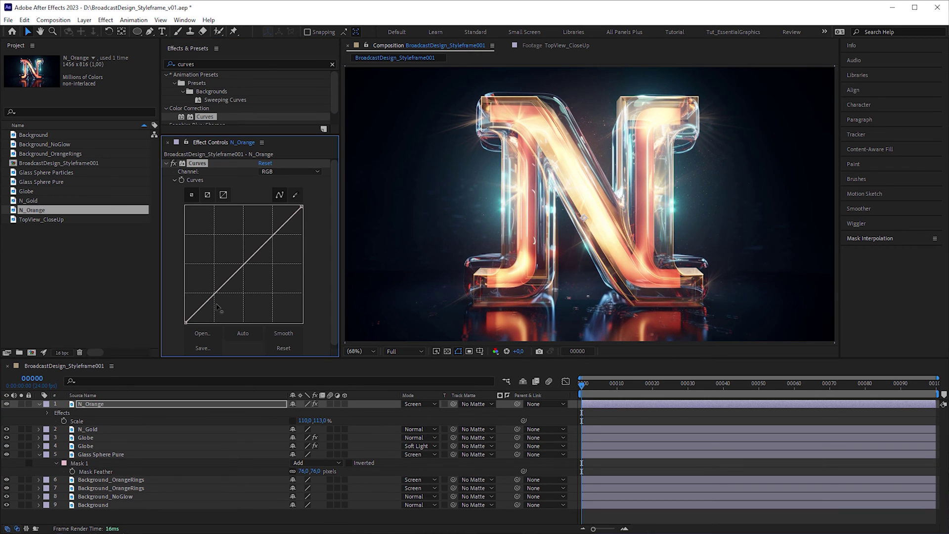
pyautogui.moveTo(218, 313); pyautogui.dragTo(230, 323)
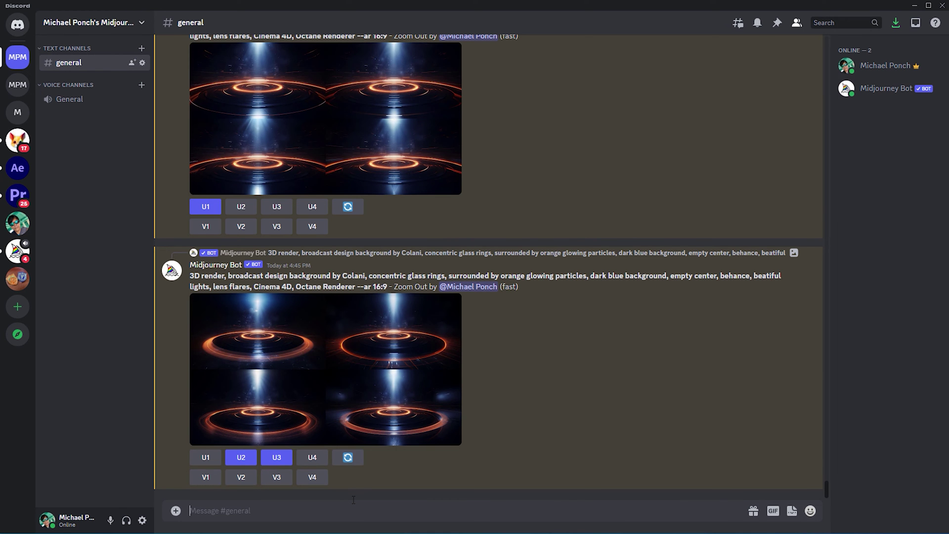
# Step: Blend two N images with /blend and upscale the third result
pyautogui.write('/b')
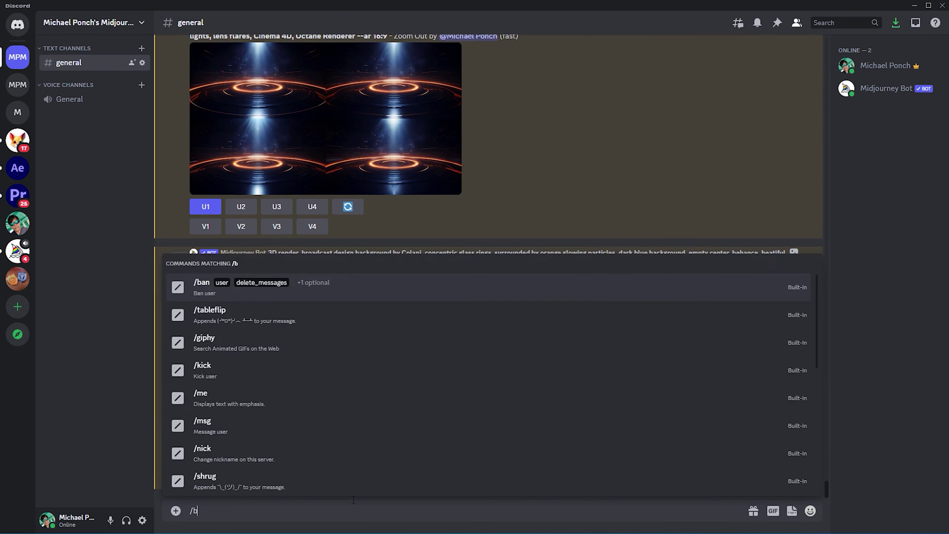
pyautogui.write('lend')
pyautogui.click(253, 477)
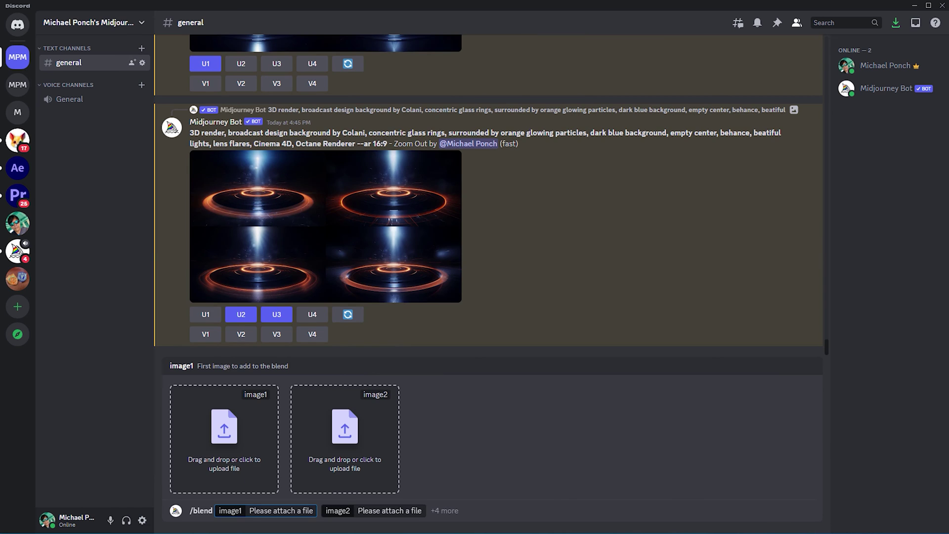
pyautogui.moveTo(0, 445); pyautogui.dragTo(356, 462)
pyautogui.press('Return')
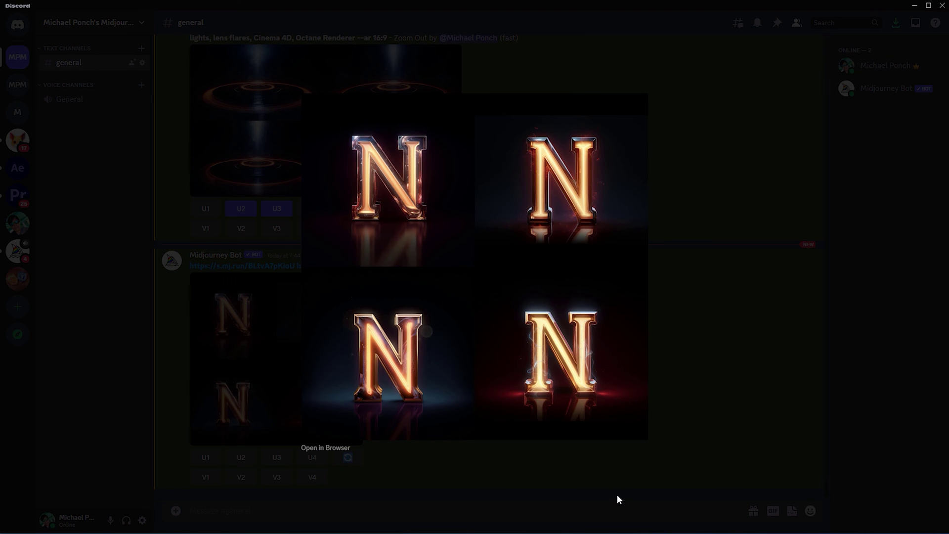
pyautogui.click(589, 491)
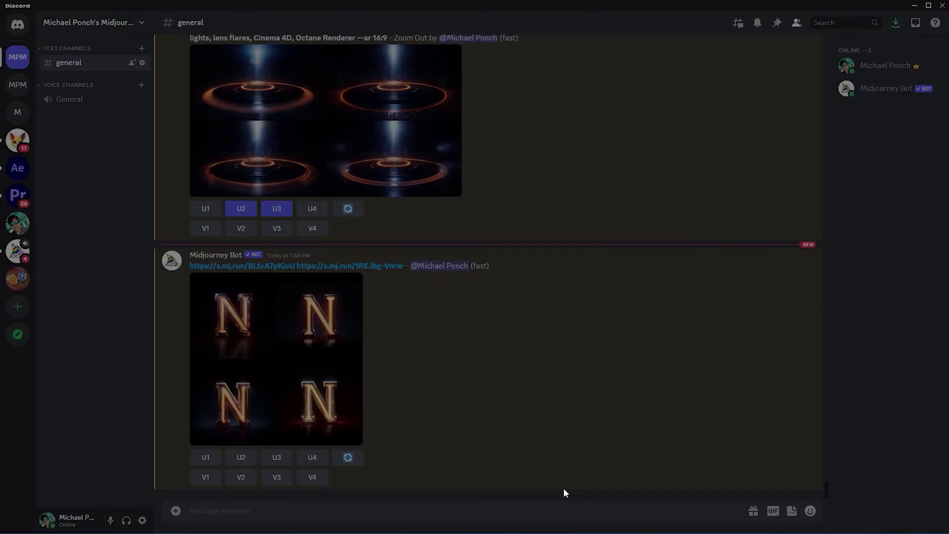
pyautogui.click(276, 478)
pyautogui.click(279, 458)
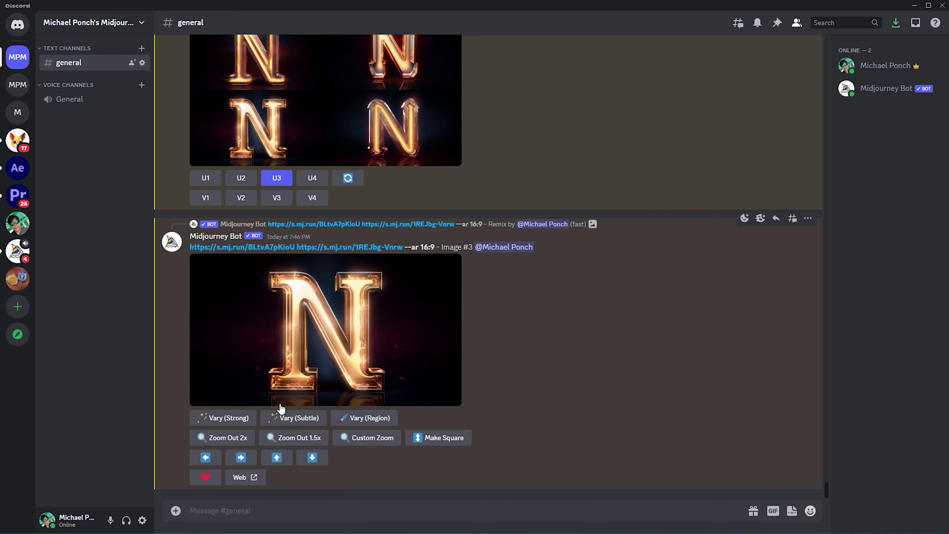
# Step: Remix the upscaled N subtly with 'orange glow inside the letter' and upscale U3
pyautogui.click(294, 418)
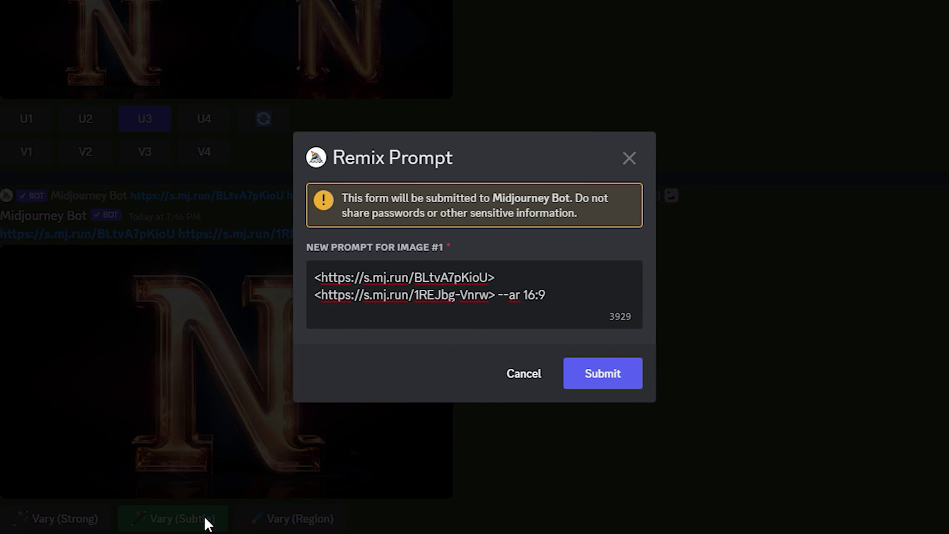
pyautogui.moveTo(495, 295); pyautogui.dragTo(267, 252)
pyautogui.write('orange glow inside')
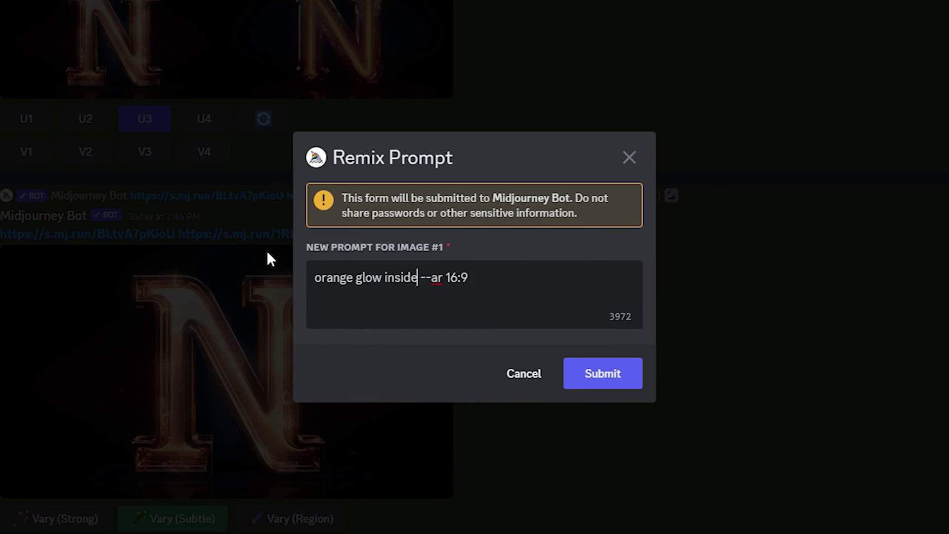
pyautogui.write(' the letter')
pyautogui.click(631, 381)
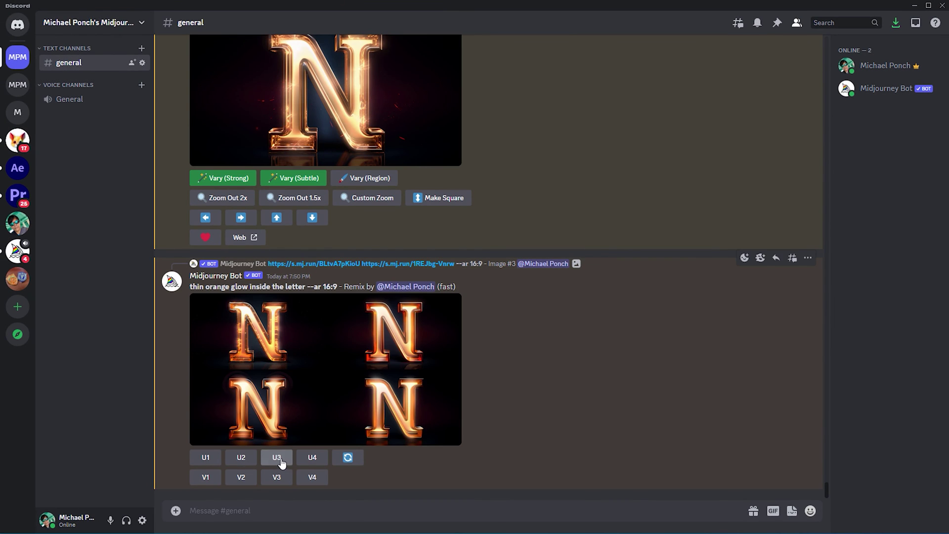
pyautogui.click(276, 455)
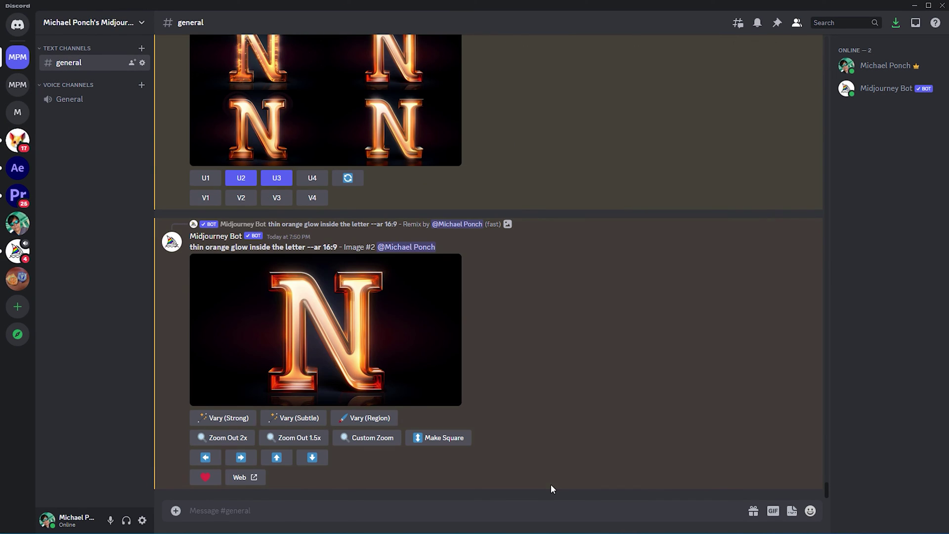
pyautogui.click(423, 386)
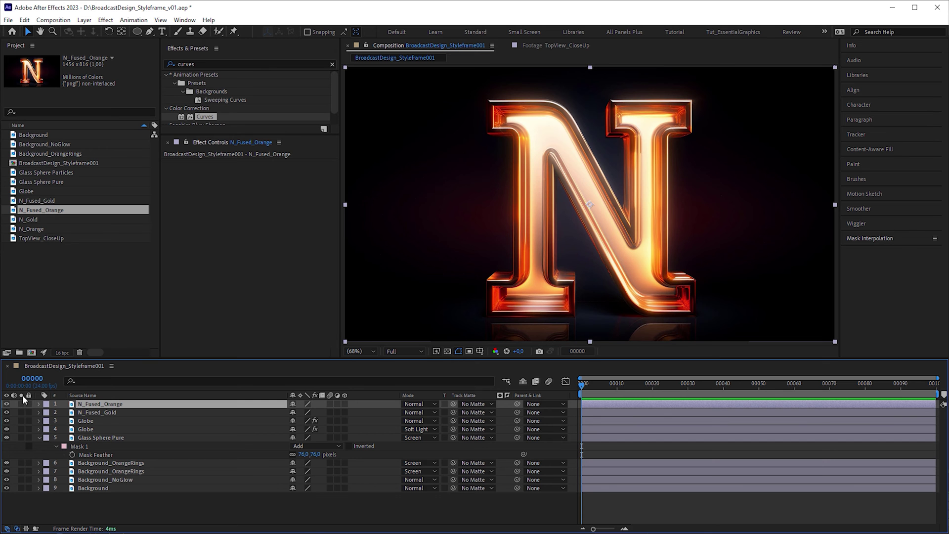
pyautogui.click(137, 421)
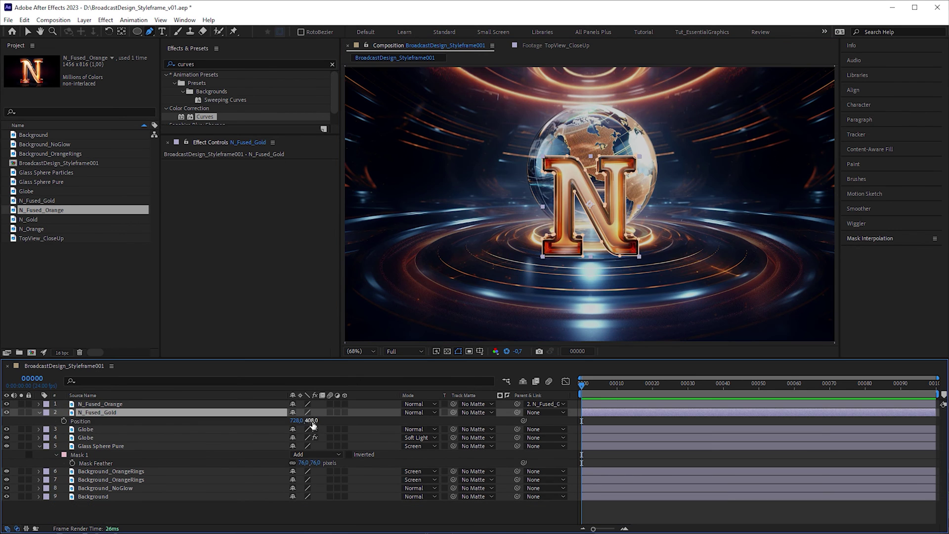
# Step: Move the gold N up and give it a stronger, wider orange Saber glow
pyautogui.moveTo(313, 422); pyautogui.dragTo(289, 422)
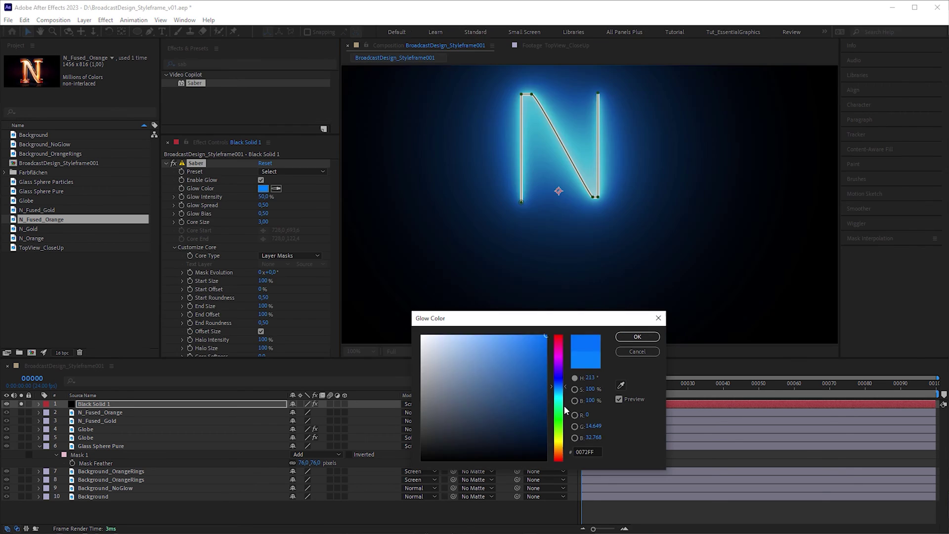
pyautogui.moveTo(568, 380); pyautogui.dragTo(568, 453)
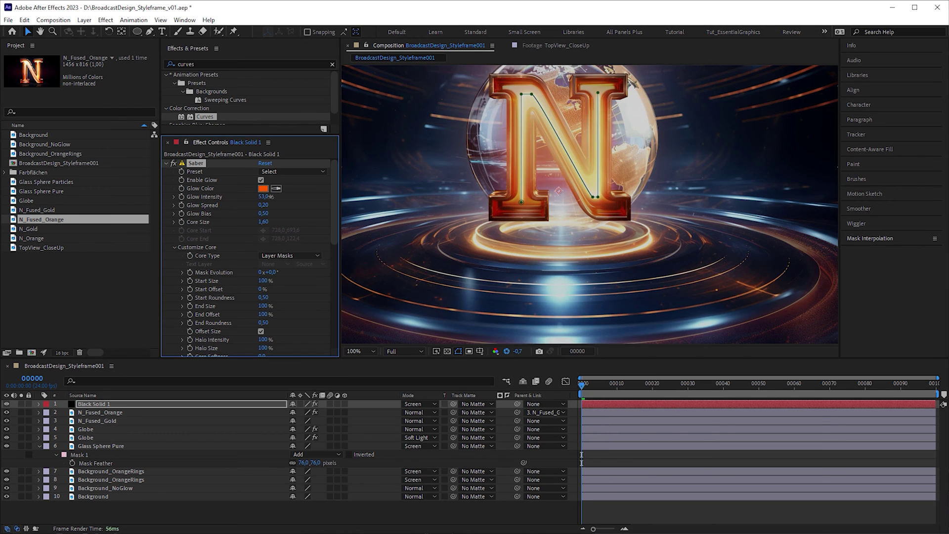
pyautogui.moveTo(271, 197); pyautogui.dragTo(275, 197)
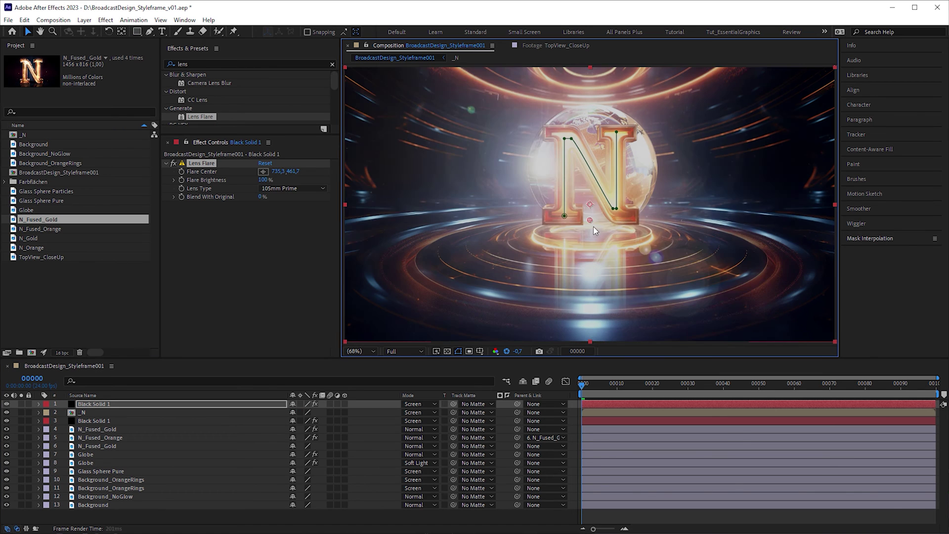
# Step: Centre the lens flare on the N, dim it to 46%, and duplicate the solid
pyautogui.moveTo(593, 227); pyautogui.dragTo(593, 222)
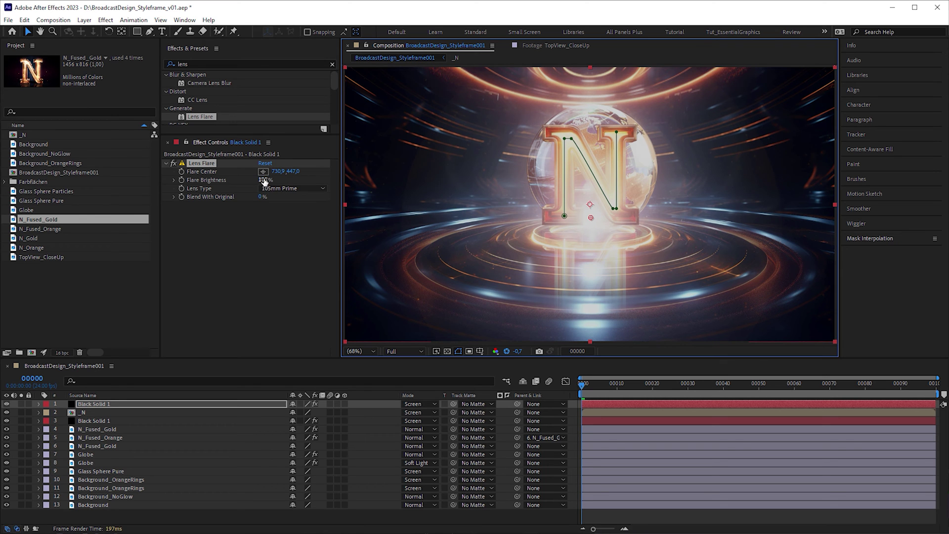
pyautogui.moveTo(263, 180); pyautogui.dragTo(244, 180)
pyautogui.hotkey('ctrl', 'd')
# Step: Brighten the lens flare to 59% and add a point on the Hue vs Hue curve
pyautogui.moveTo(591, 217); pyautogui.dragTo(584, 125)
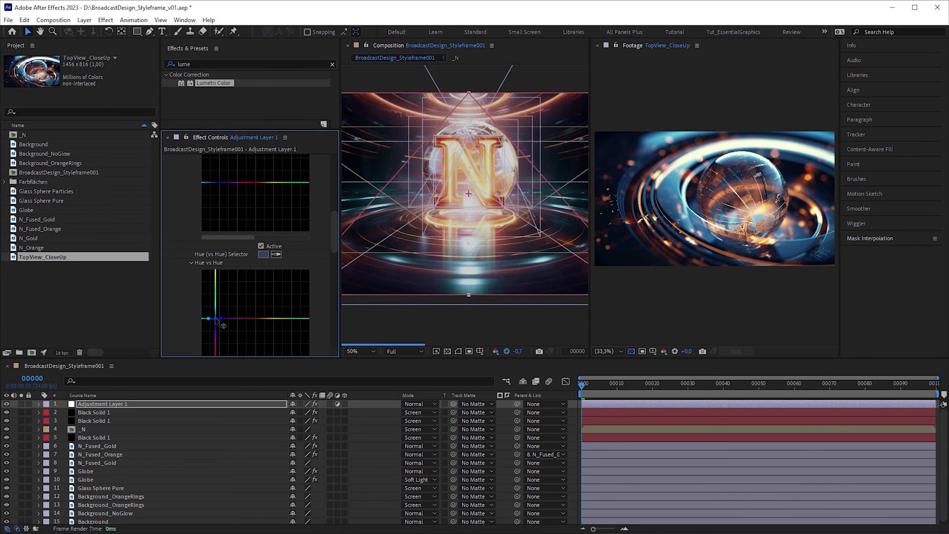
pyautogui.click(217, 319)
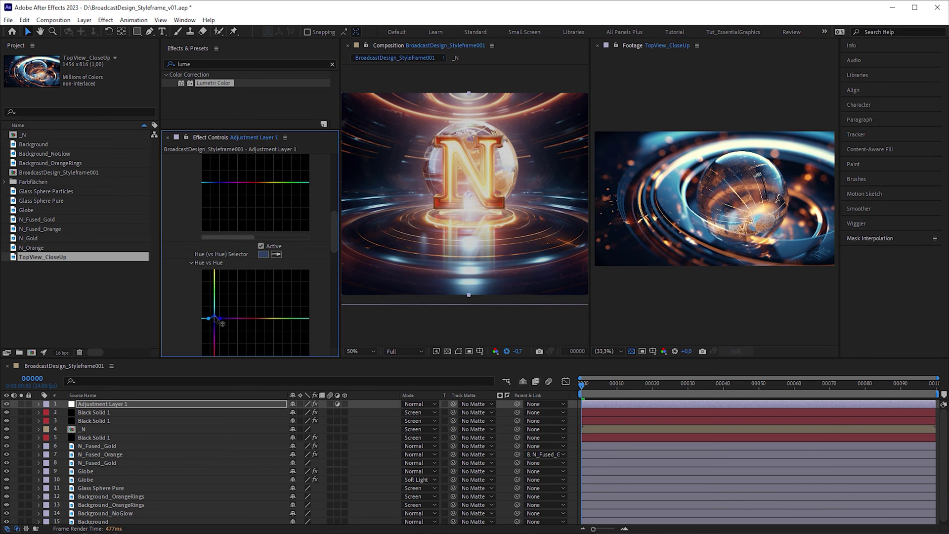
pyautogui.scroll(3, 223, 277)
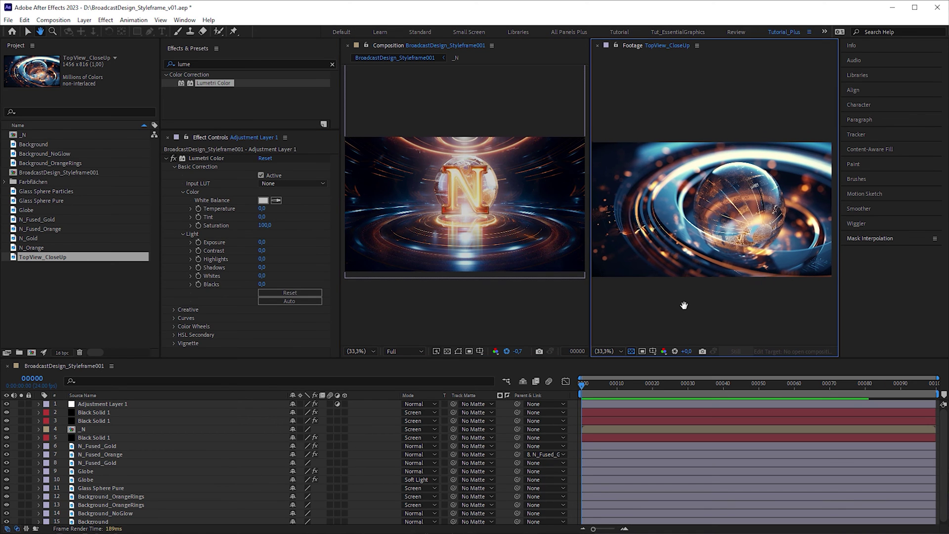
pyautogui.moveTo(684, 301); pyautogui.dragTo(683, 300)
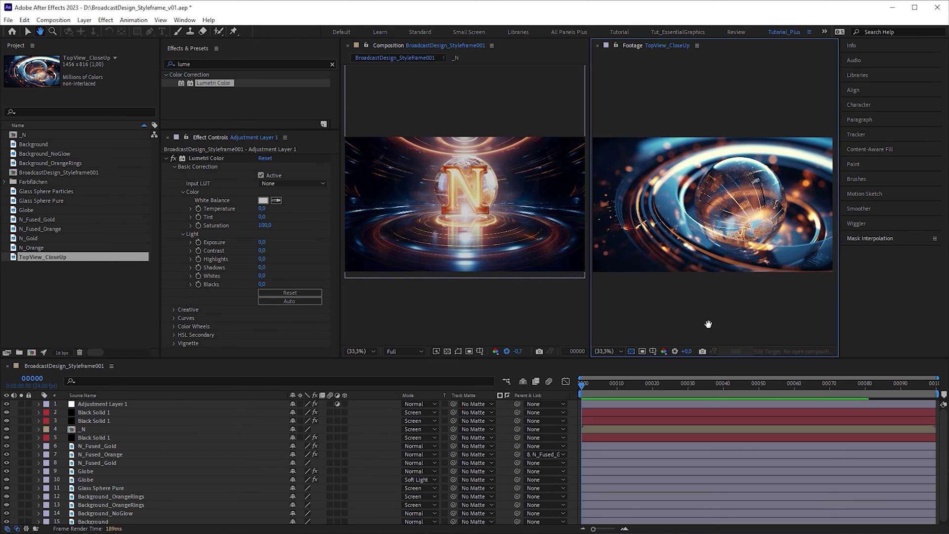
# Step: Compare the N layers on and off, then compute a MiDaS depth map of the styleframe
pyautogui.click(8, 415)
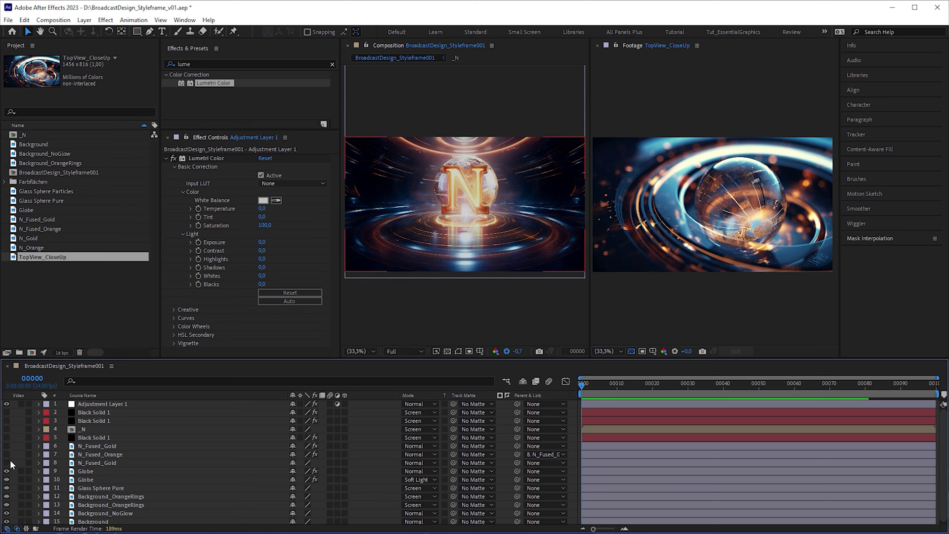
pyautogui.moveTo(8, 474); pyautogui.dragTo(8, 470)
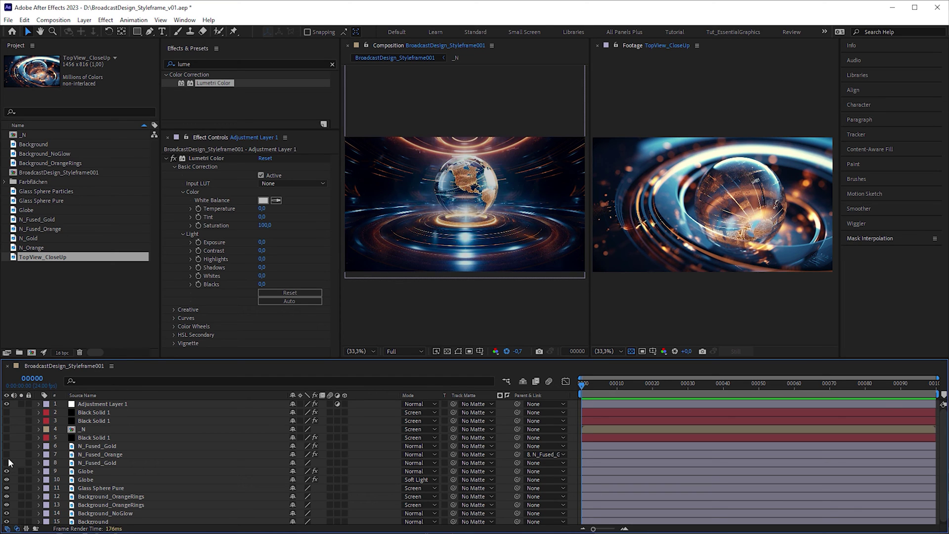
pyautogui.moveTo(7, 412)
pyautogui.mouseDown()
pyautogui.moveTo(7, 469)
pyautogui.moveTo(6, 414)
pyautogui.mouseUp()
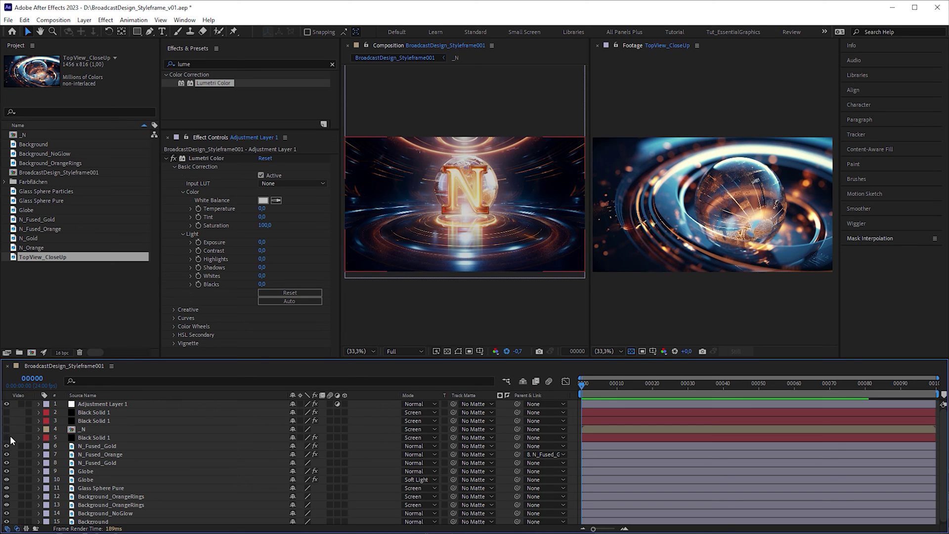
pyautogui.moveTo(7, 446); pyautogui.dragTo(6, 419)
pyautogui.click(7, 463)
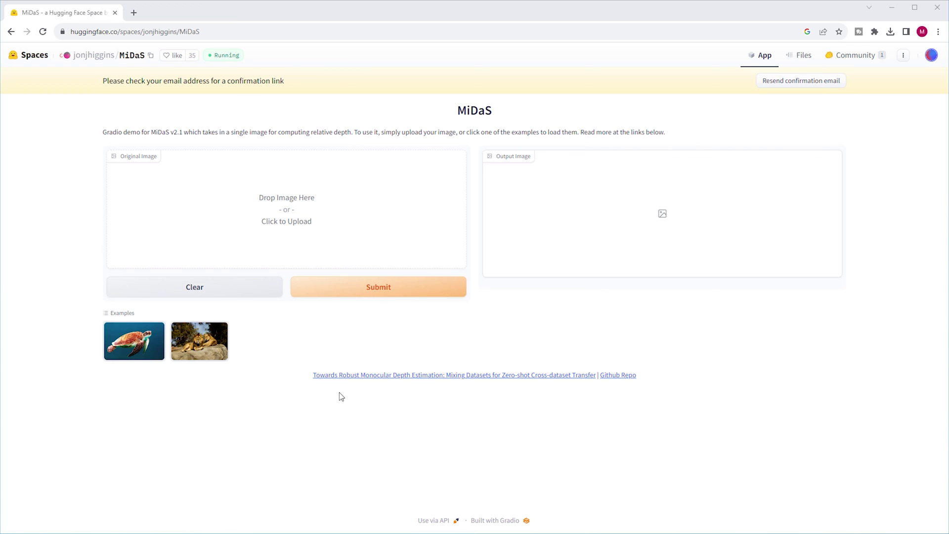
pyautogui.moveTo(339, 394); pyautogui.dragTo(335, 218)
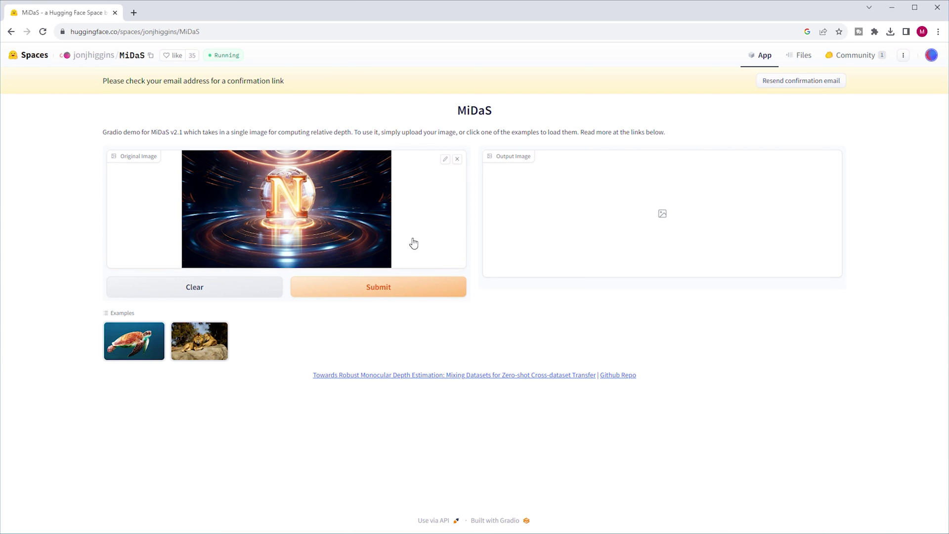
pyautogui.click(384, 290)
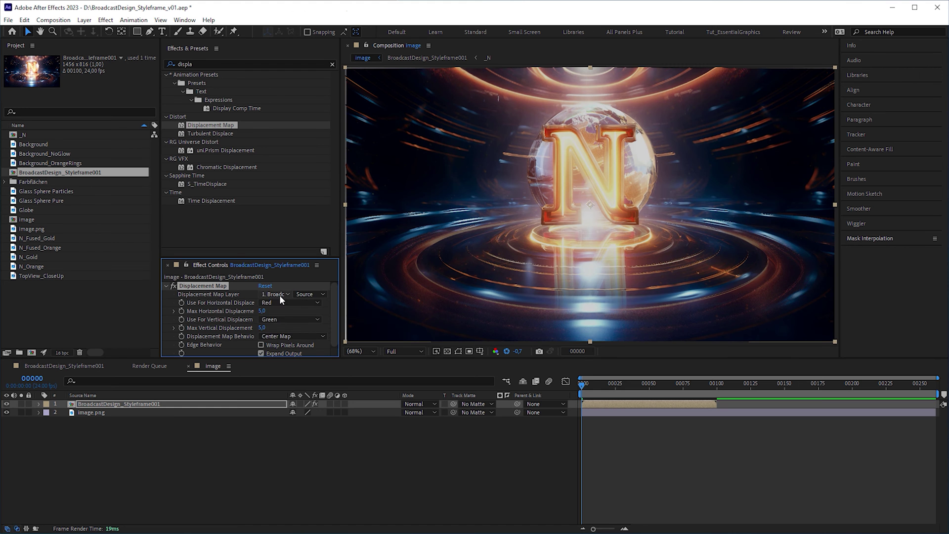
# Step: Use image.png as the displacement map and raise horizontal displacement to 57
pyautogui.click(280, 295)
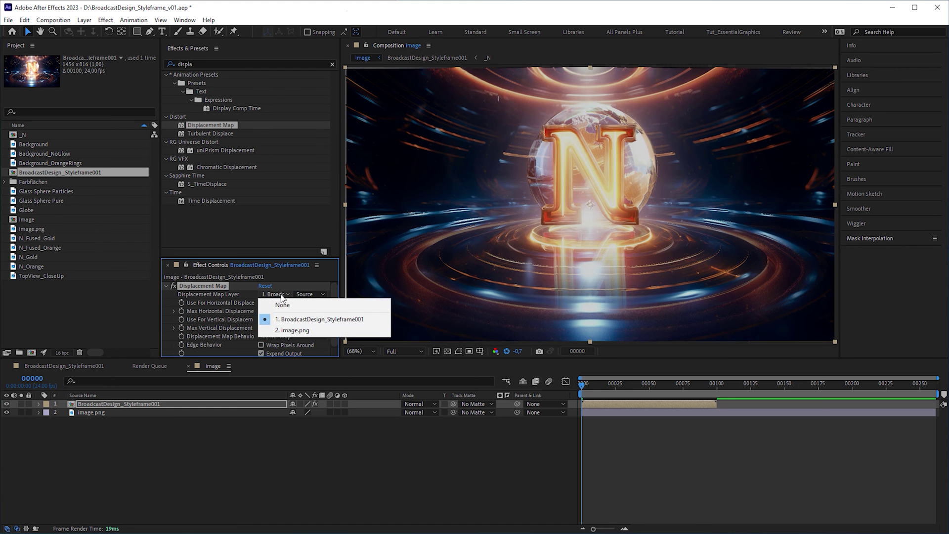
pyautogui.click(291, 330)
pyautogui.moveTo(263, 311)
pyautogui.mouseDown()
pyautogui.moveTo(291, 310)
pyautogui.moveTo(279, 328)
pyautogui.moveTo(246, 326)
pyautogui.moveTo(268, 327)
pyautogui.mouseUp()
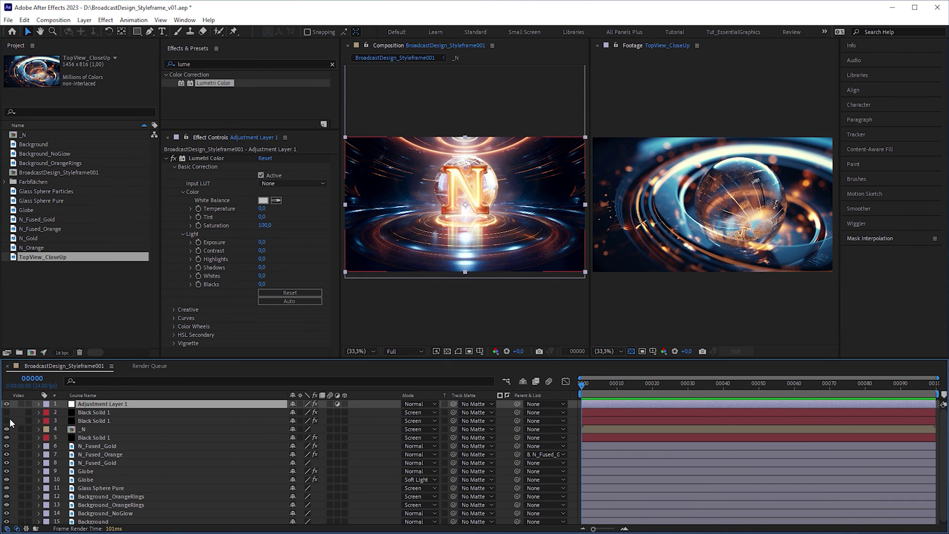
# Step: Hide the black solid, N, globe and _N layers and trace mask paths around the N
pyautogui.click(6, 438)
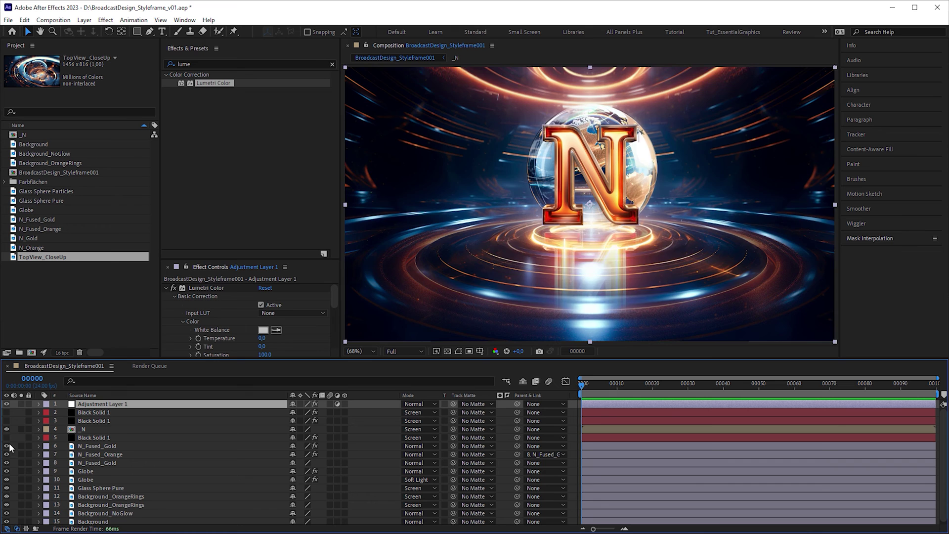
pyautogui.moveTo(6, 445); pyautogui.dragTo(7, 488)
pyautogui.click(7, 429)
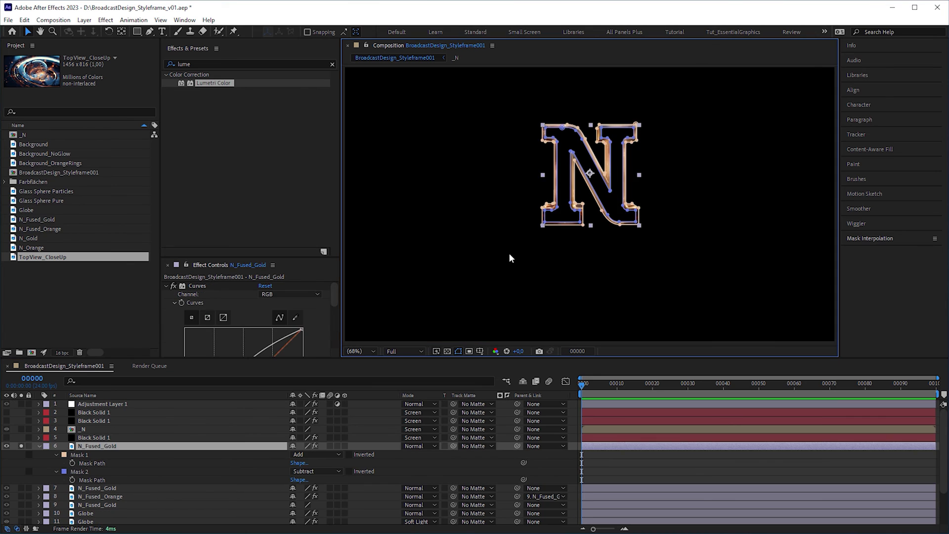
pyautogui.scroll(5, 509, 254)
pyautogui.press('g')
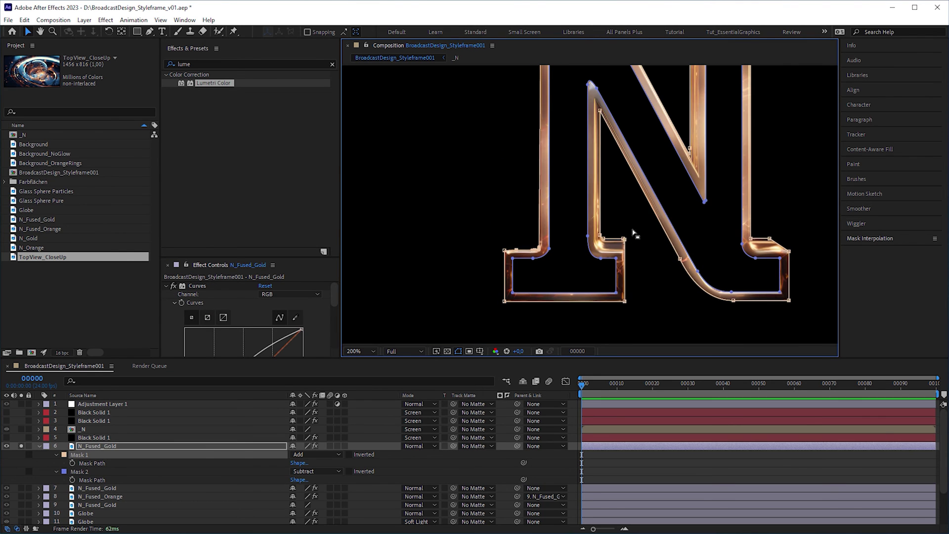
pyautogui.moveTo(610, 239); pyautogui.dragTo(575, 191)
pyautogui.press('h')
pyautogui.press('g')
pyautogui.press(',')
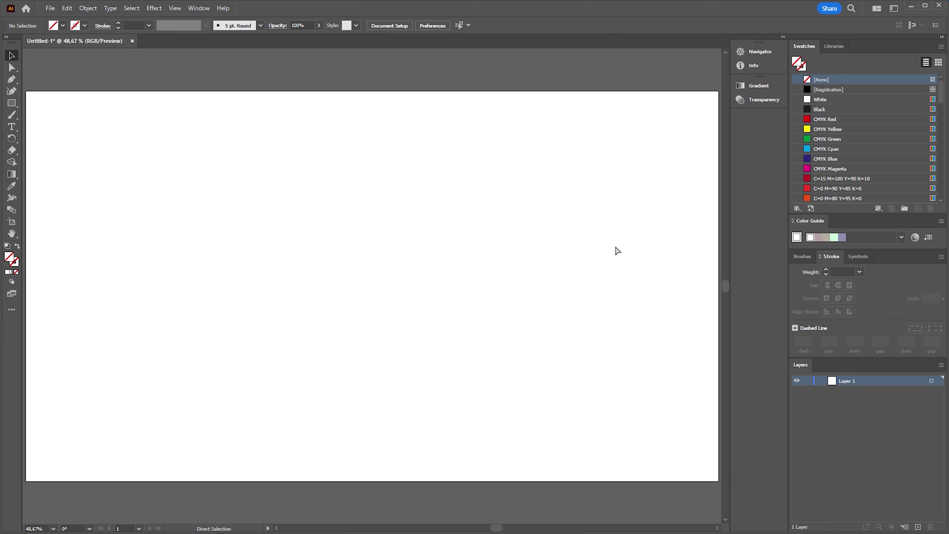
# Step: Paste the copied N outline onto the artboard and save it as a new file
pyautogui.hotkey('ctrl', 'v')
pyautogui.press('v')
pyautogui.click(50, 8)
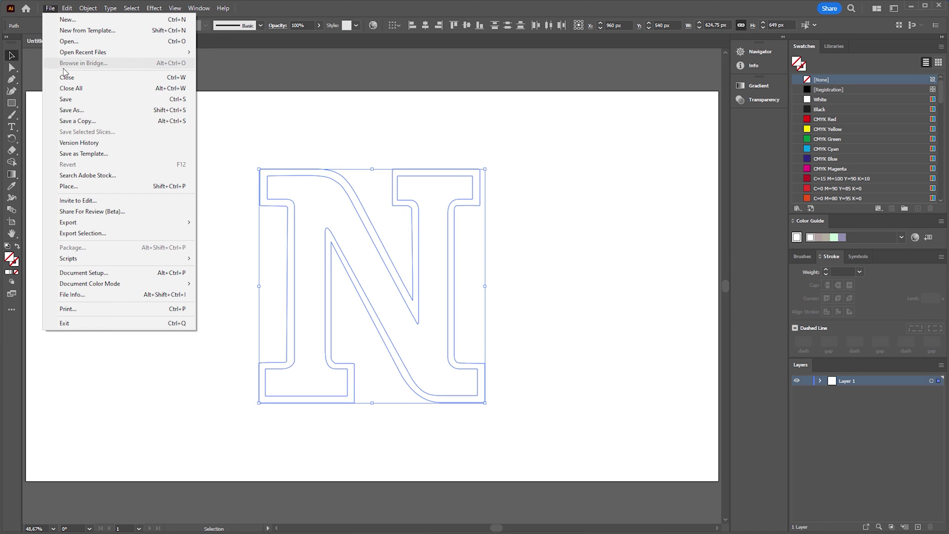
pyautogui.click(99, 110)
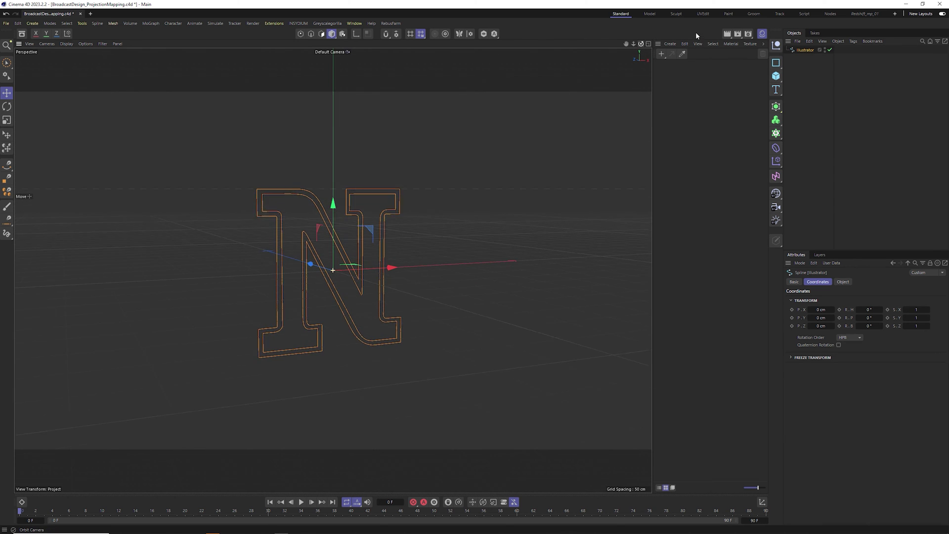
# Step: Shorten the cylinder to 174 cm, then raise and tilt the camera null's pitch
pyautogui.moveTo(636, 46)
pyautogui.mouseDown()
pyautogui.moveTo(652, 31)
pyautogui.moveTo(638, 49)
pyautogui.mouseUp()
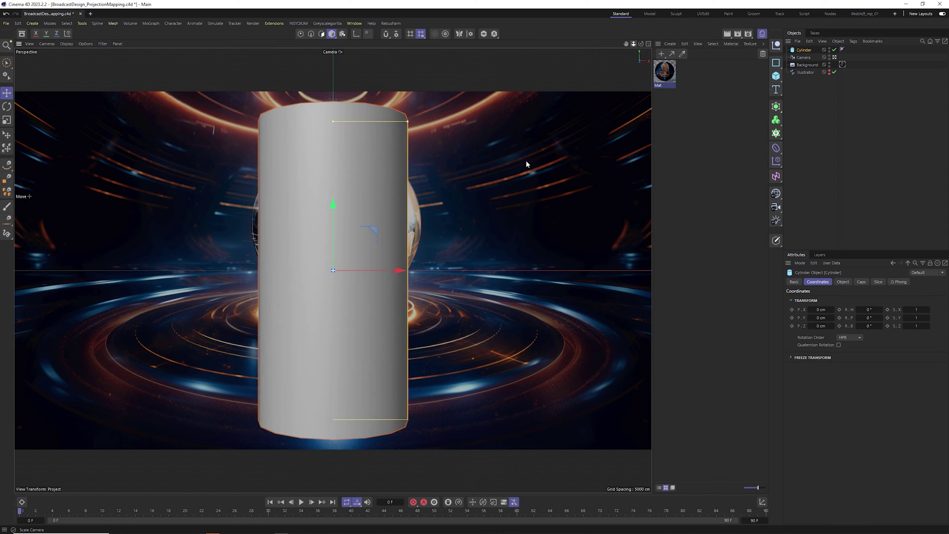
pyautogui.moveTo(833, 308); pyautogui.dragTo(767, 304)
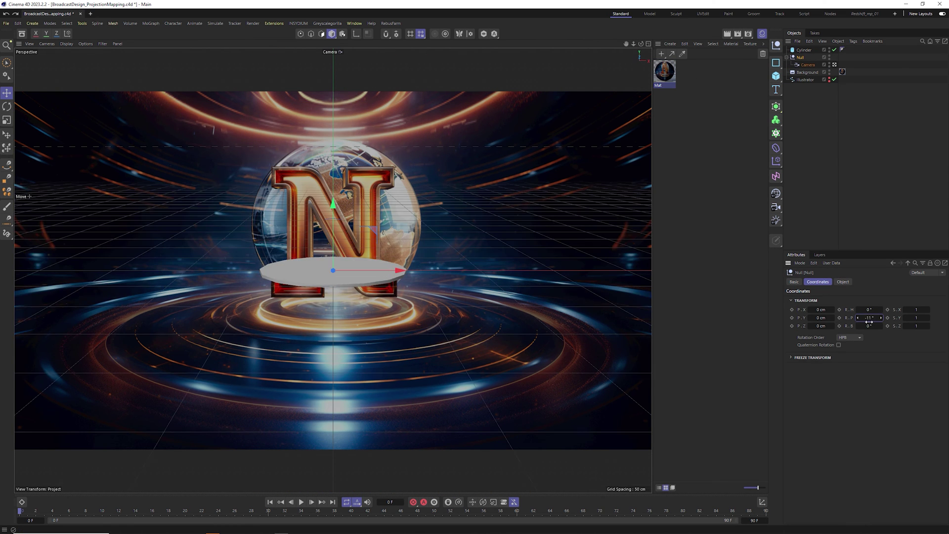
pyautogui.moveTo(831, 318); pyautogui.dragTo(832, 318)
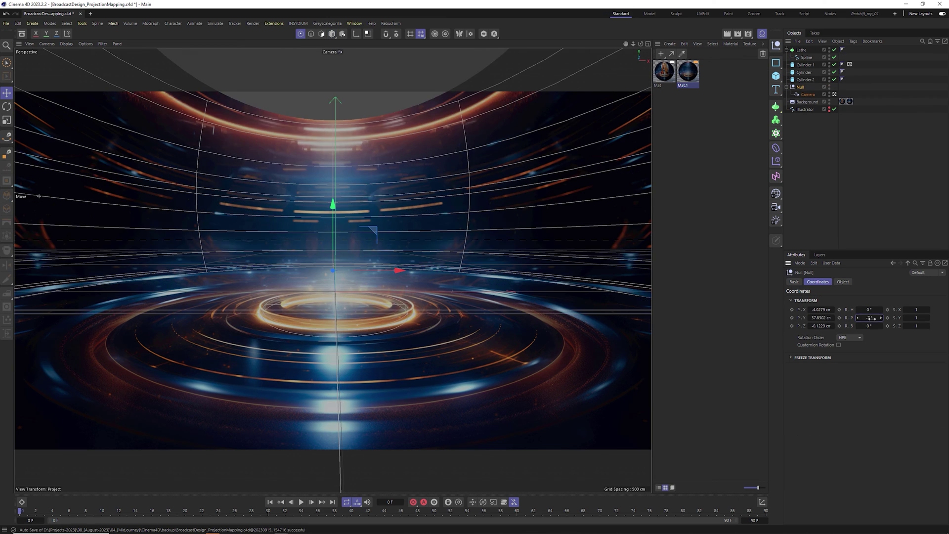
pyautogui.moveTo(882, 318); pyautogui.dragTo(883, 317)
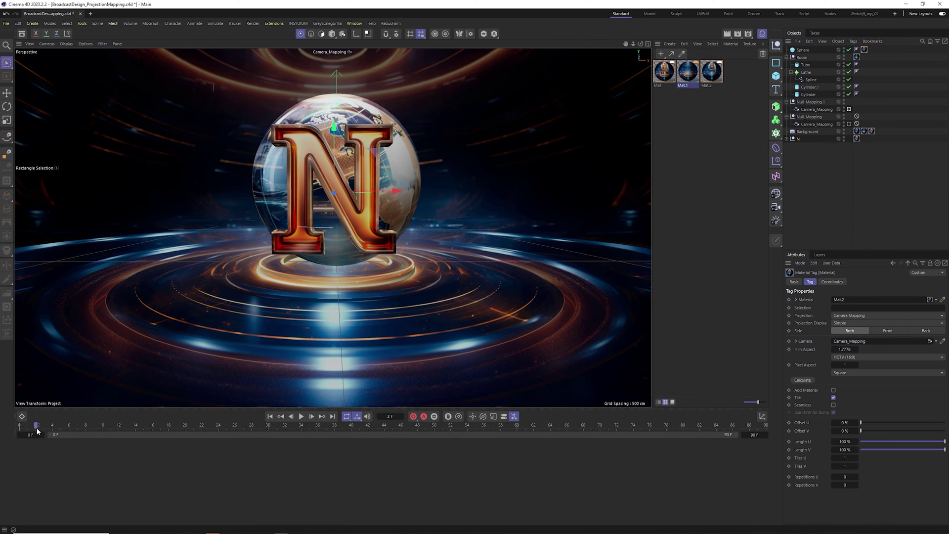
# Step: Push Camera_Mapping to P.Z -410.74, tilt Null_Mapping.1 to 13°, and open the Mat material
pyautogui.moveTo(38, 432); pyautogui.dragTo(765, 417)
pyautogui.moveTo(824, 334); pyautogui.dragTo(873, 317)
pyautogui.click(811, 102)
pyautogui.doubleClick(664, 71)
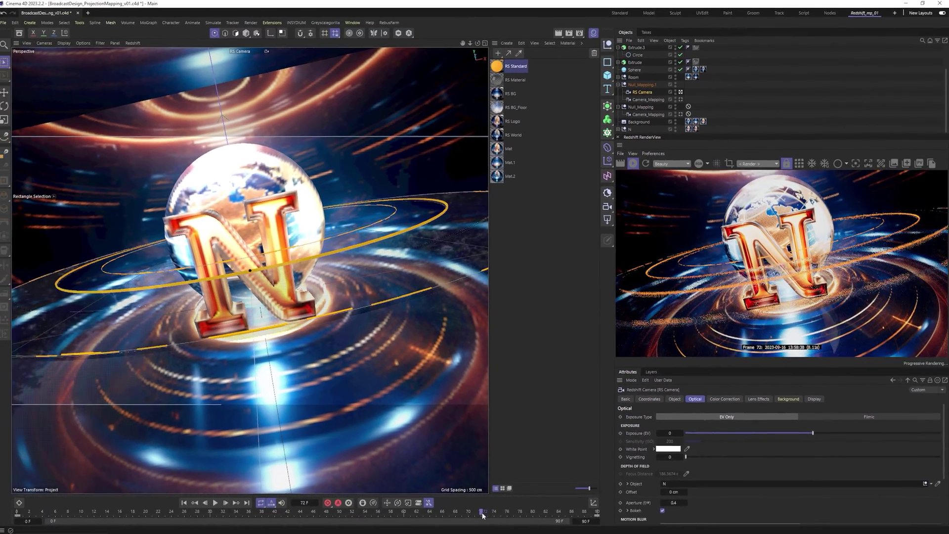
pyautogui.moveTo(483, 515); pyautogui.dragTo(79, 512)
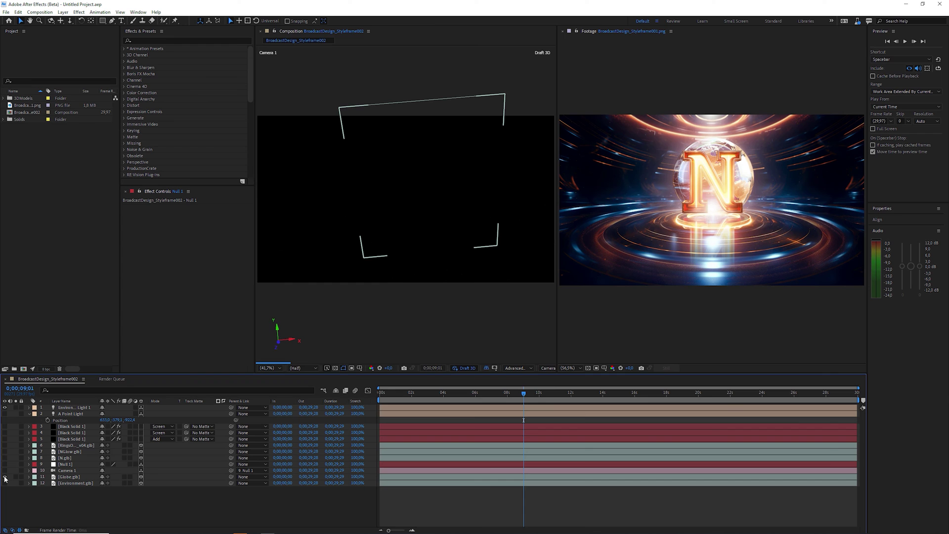
# Step: Make the Globe and N layers visible and scrub Null 1's X and Y Rotation
pyautogui.click(5, 477)
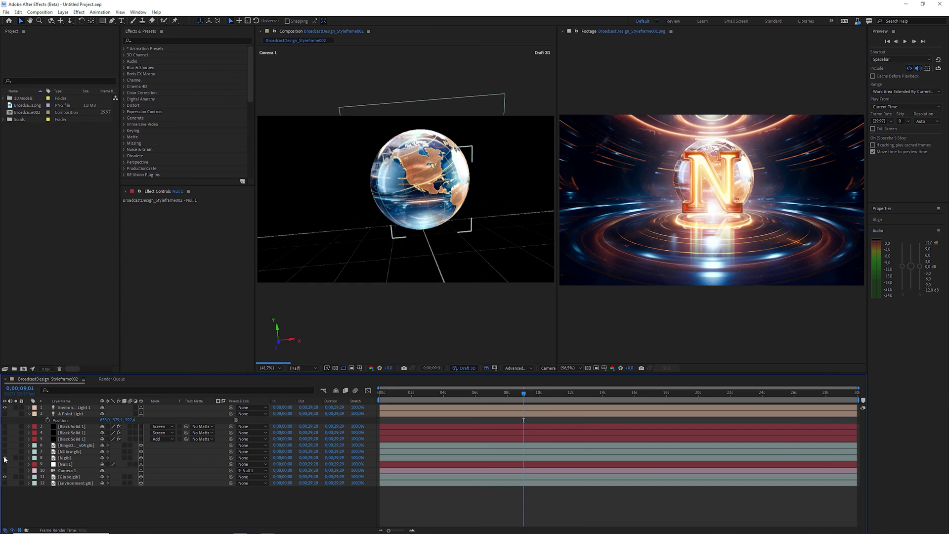
pyautogui.click(5, 458)
pyautogui.click(29, 465)
pyautogui.moveTo(107, 505); pyautogui.dragTo(113, 514)
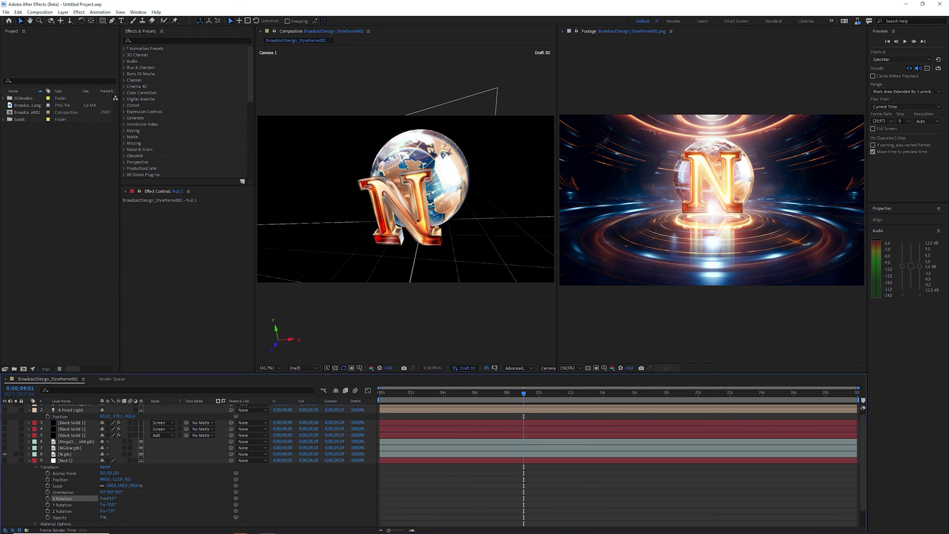
pyautogui.scroll(-2, 127, 477)
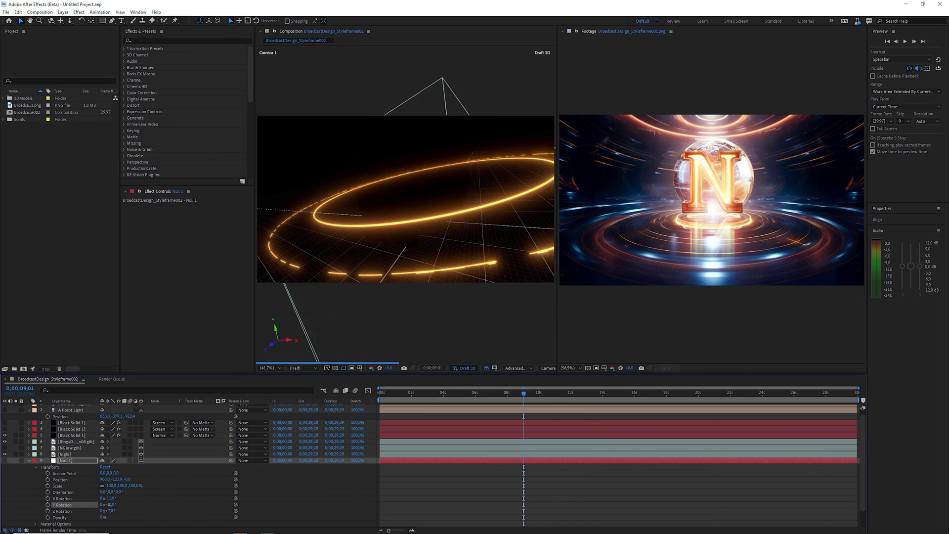
pyautogui.moveTo(112, 505); pyautogui.dragTo(117, 505)
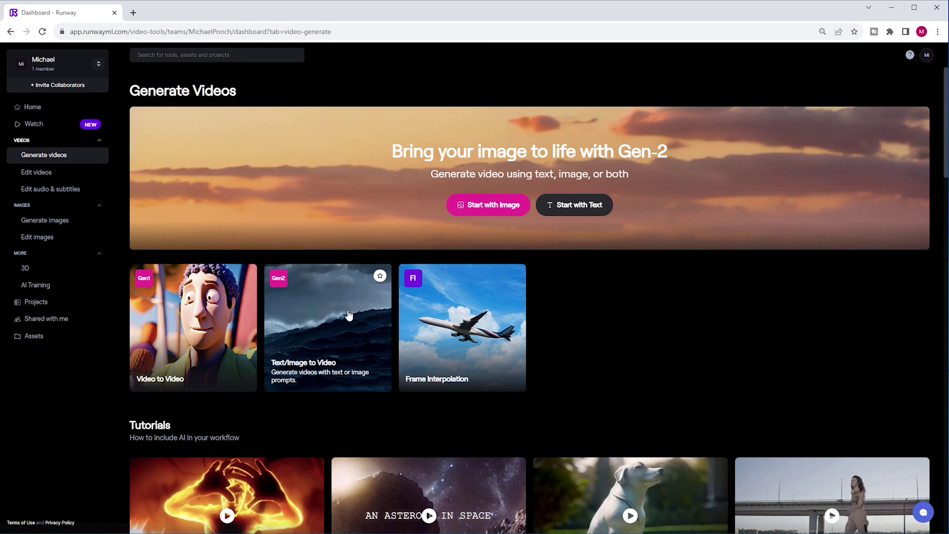
# Step: Start an image-to-video generation from BroadcastDesign_Styleframe002.png
pyautogui.click(376, 346)
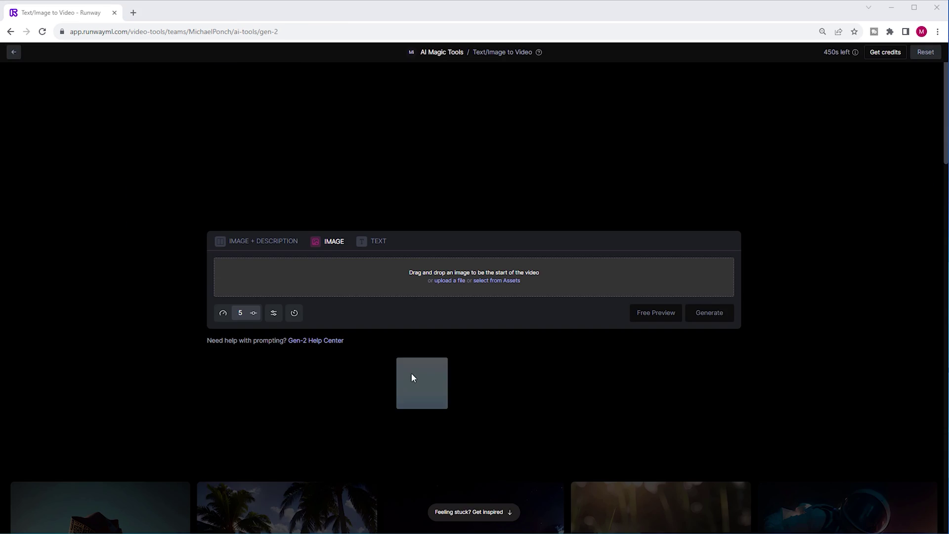
pyautogui.moveTo(436, 293); pyautogui.dragTo(438, 295)
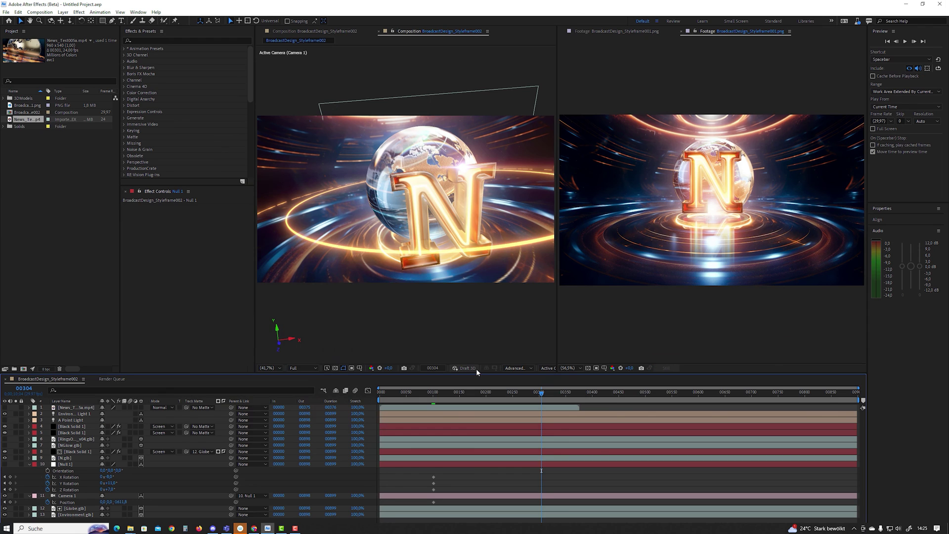
# Step: Keyframe Null 1's X, Y and Z Rotation at 0
pyautogui.click(475, 368)
pyautogui.click(108, 477)
pyautogui.write('0')
pyautogui.press('Return')
pyautogui.click(108, 483)
pyautogui.write('0')
pyautogui.press('Return')
pyautogui.click(108, 490)
pyautogui.write('0')
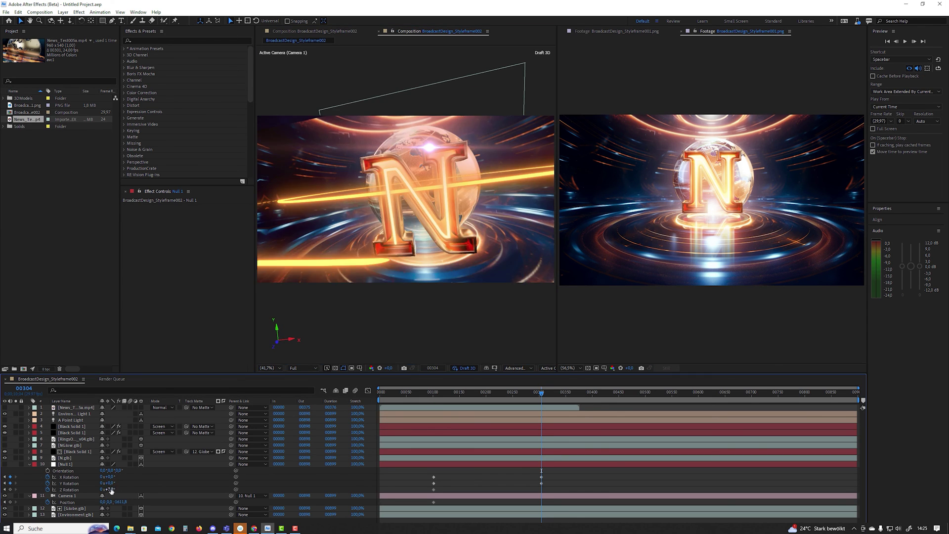
pyautogui.press('Return')
# Step: Move Camera 1 to Position Z -1251.8, turn the Globe to 15° Y Rotation, and preview
pyautogui.moveTo(119, 502); pyautogui.dragTo(111, 503)
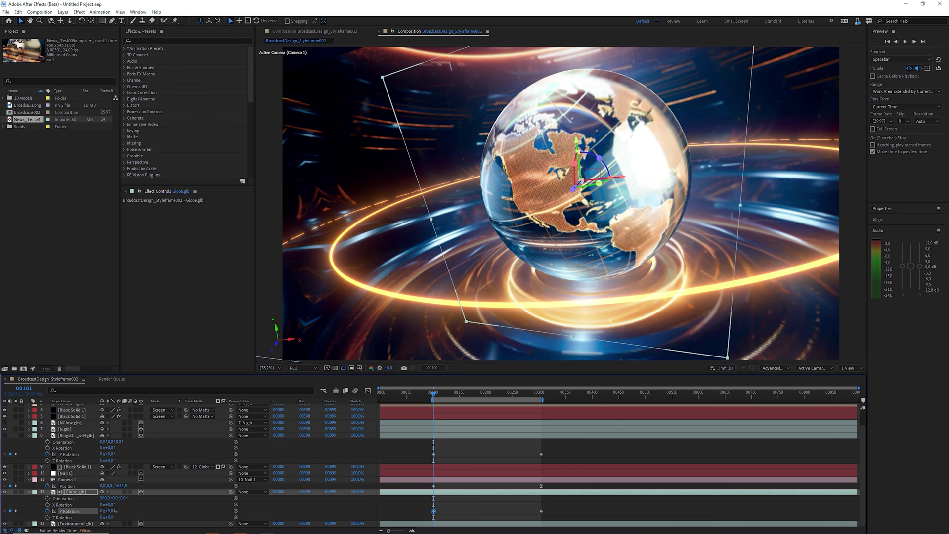
pyautogui.moveTo(118, 511); pyautogui.dragTo(121, 510)
pyautogui.press('space')
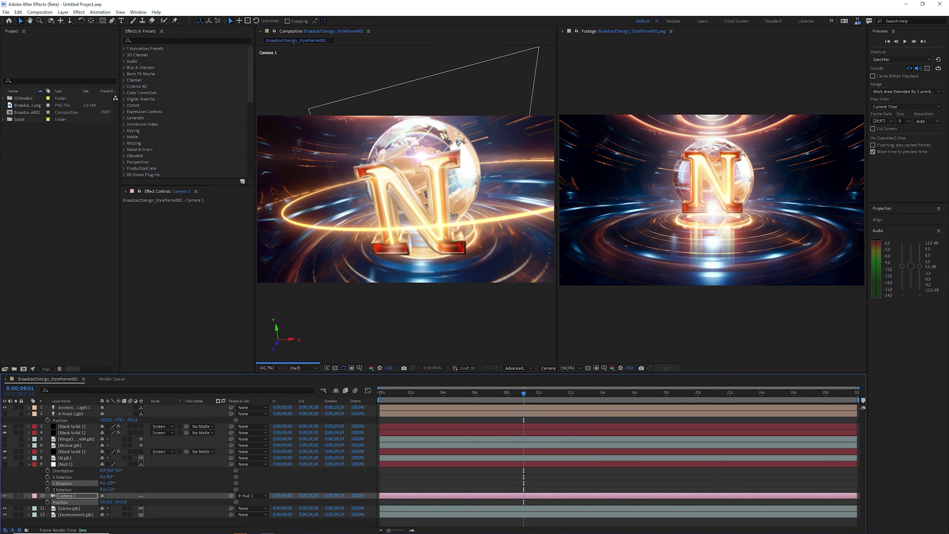
pyautogui.moveTo(114, 483); pyautogui.dragTo(117, 483)
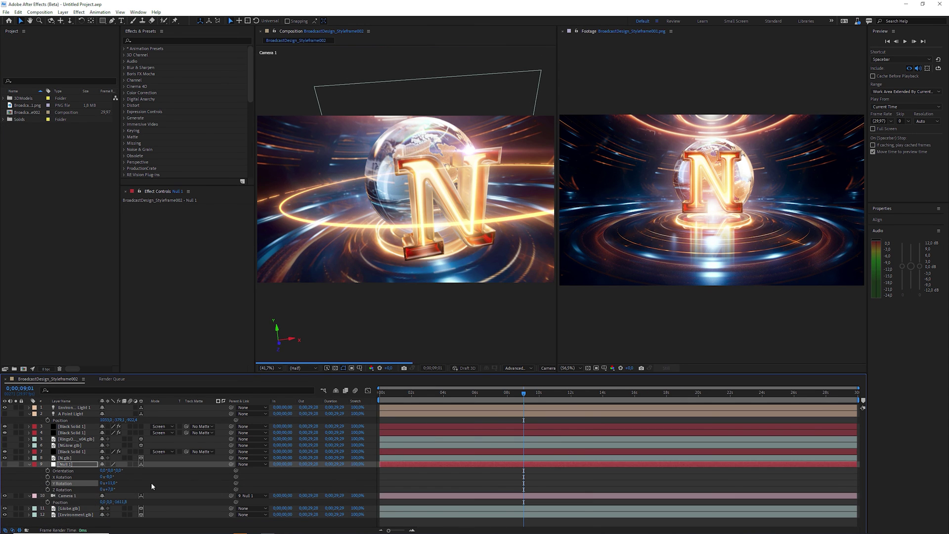
pyautogui.press('p')
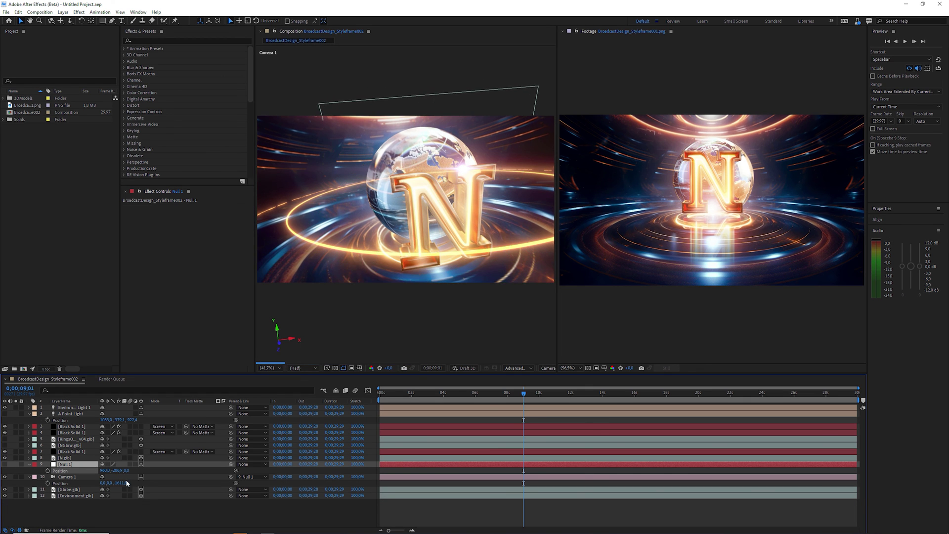
pyautogui.click(29, 464)
pyautogui.click(29, 470)
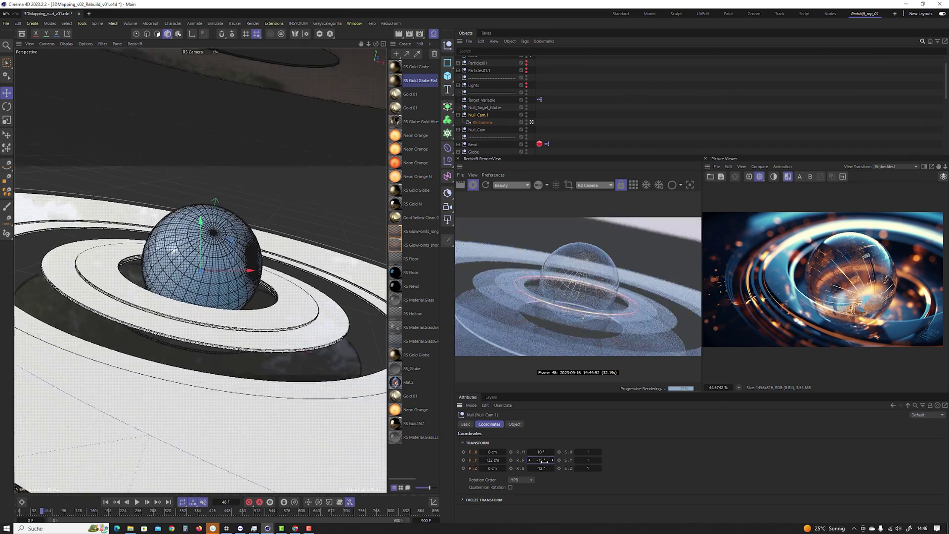
# Step: Reposition the camera to P.X 69 cm and shift the Extrude.2 and Extrude.4 rings to 96 cm
pyautogui.moveTo(505, 468); pyautogui.dragTo(581, 477)
pyautogui.moveTo(504, 452); pyautogui.dragTo(521, 460)
pyautogui.moveTo(150, 316); pyautogui.dragTo(219, 338)
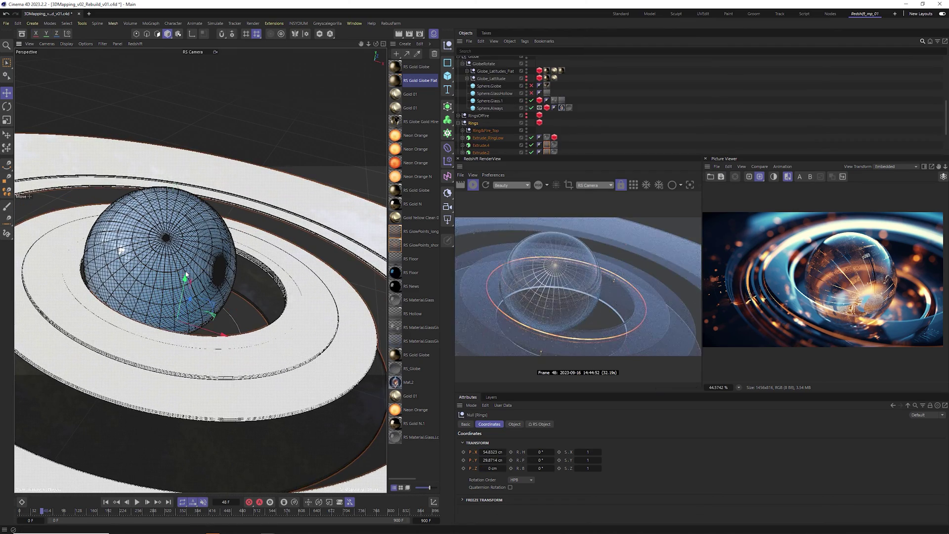
pyautogui.moveTo(196, 288); pyautogui.dragTo(149, 262)
pyautogui.click(114, 327)
pyautogui.keyDown('shift'); pyautogui.click(99, 202); pyautogui.keyUp('shift')
pyautogui.moveTo(504, 452); pyautogui.dragTo(559, 453)
# Step: Disable the RS Area Light_Reflection light and enable bokeh on the render camera
pyautogui.scroll(-5, 520, 104)
pyautogui.click(548, 123)
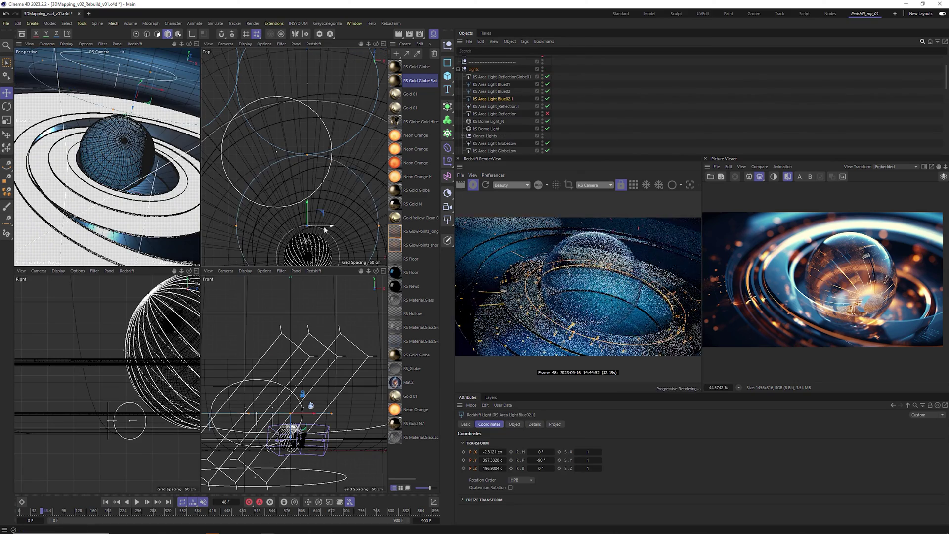
pyautogui.click(514, 424)
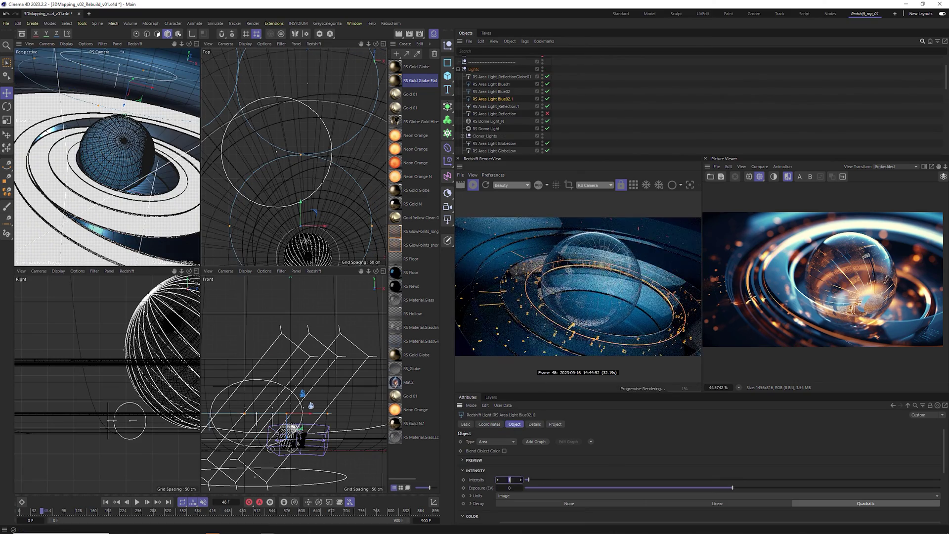
pyautogui.click(502, 487)
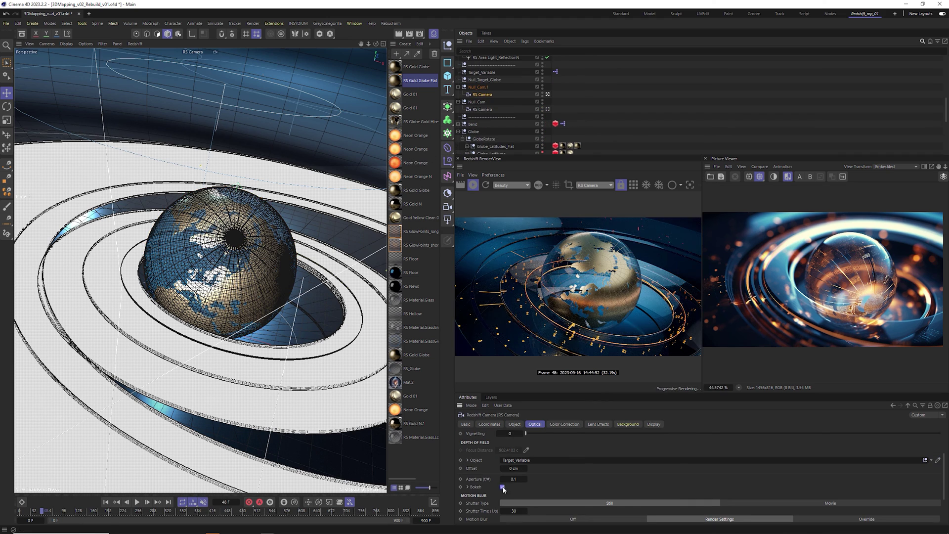
# Step: Zero Extrude_RingLow's Z and X position and enable the RealRingsOfFire_01 and _02 layers
pyautogui.click(498, 429)
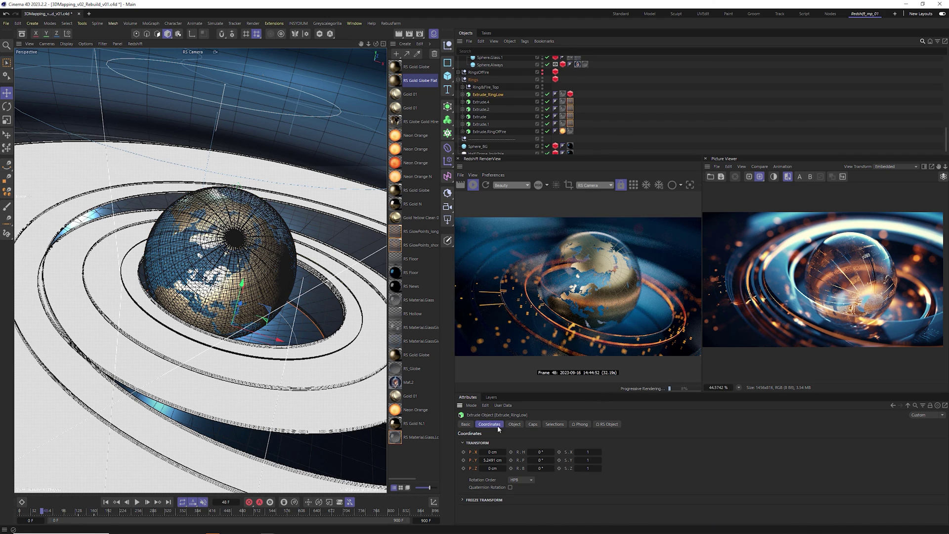
pyautogui.click(495, 469)
pyautogui.write('0')
pyautogui.press('Return')
pyautogui.write('0')
pyautogui.press('Return')
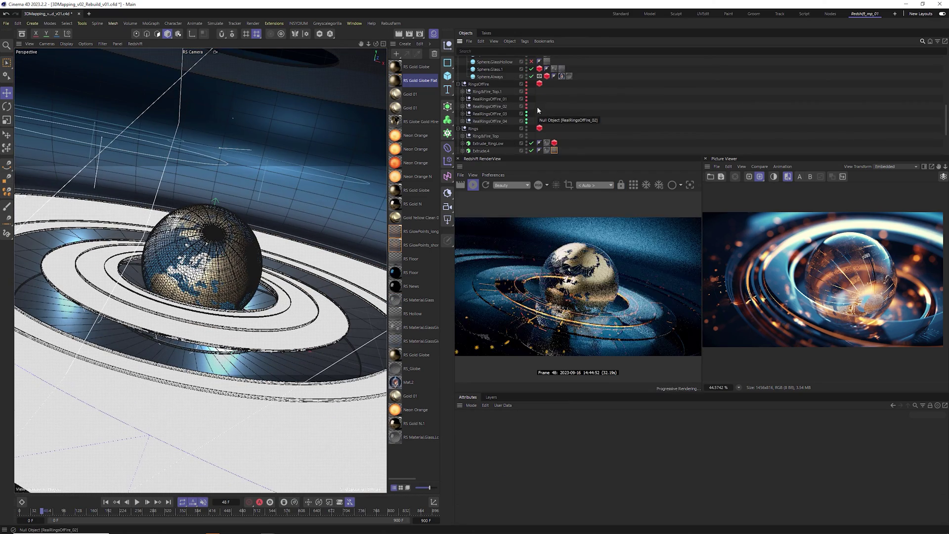
pyautogui.moveTo(527, 106); pyautogui.dragTo(526, 98)
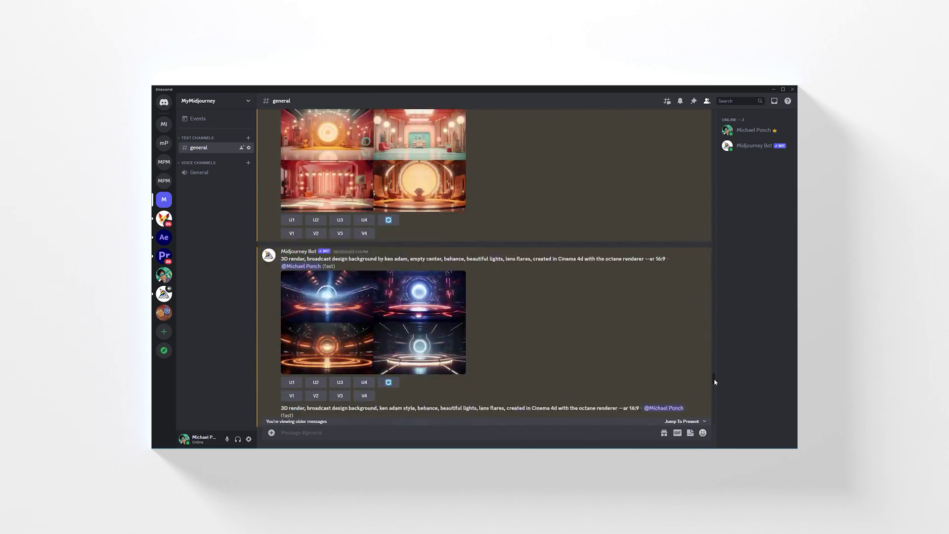
# Step: Scroll the Discord chat down to the newer Midjourney broadcast-background renders
pyautogui.moveTo(713, 386); pyautogui.dragTo(716, 394)
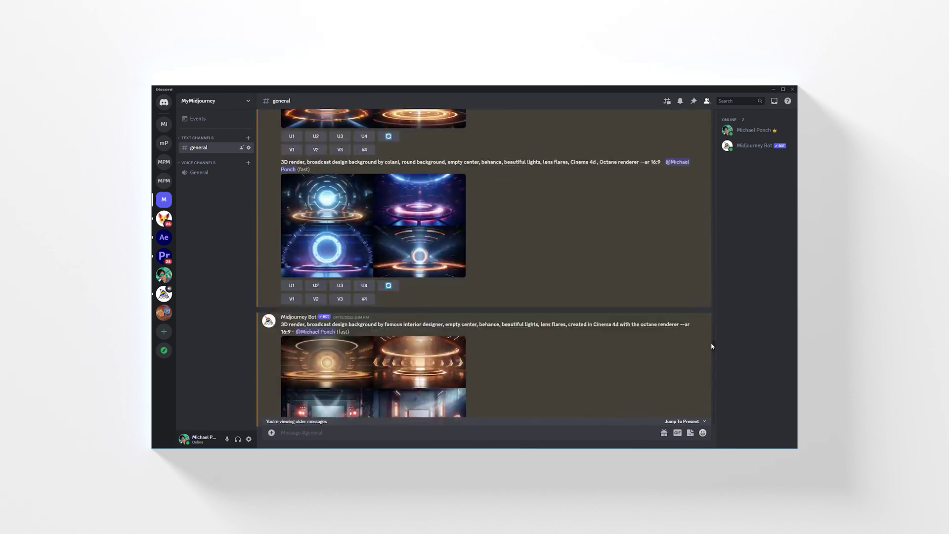